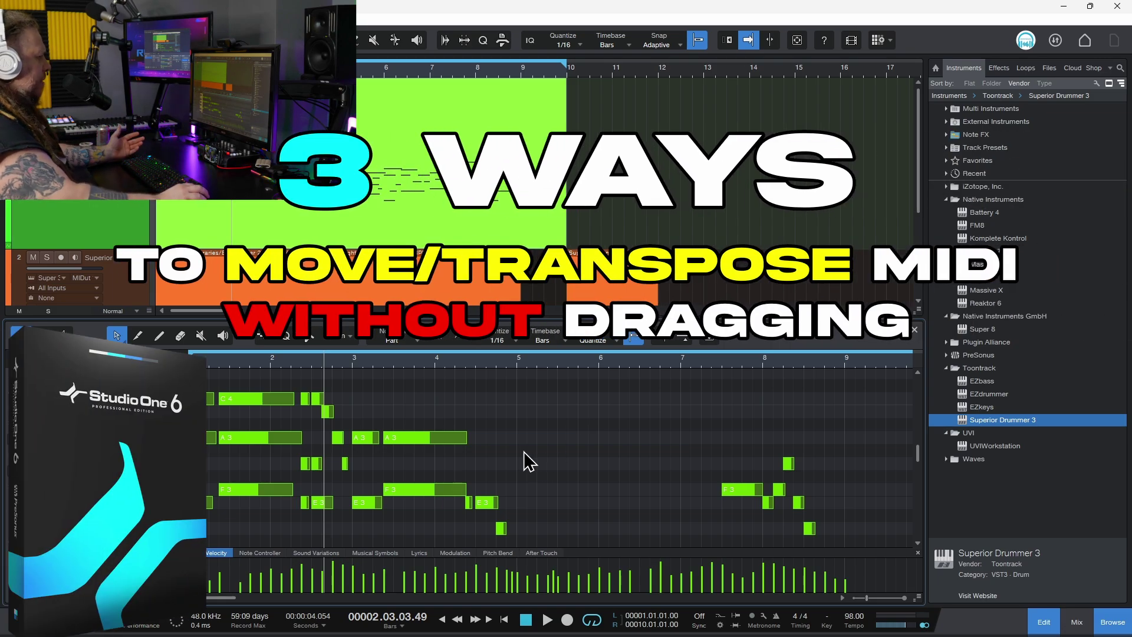
pyautogui.moveTo(522, 430); pyautogui.dragTo(286, 540)
pyautogui.moveTo(434, 442); pyautogui.dragTo(563, 442)
pyautogui.hotkey('ctrl', 'z')
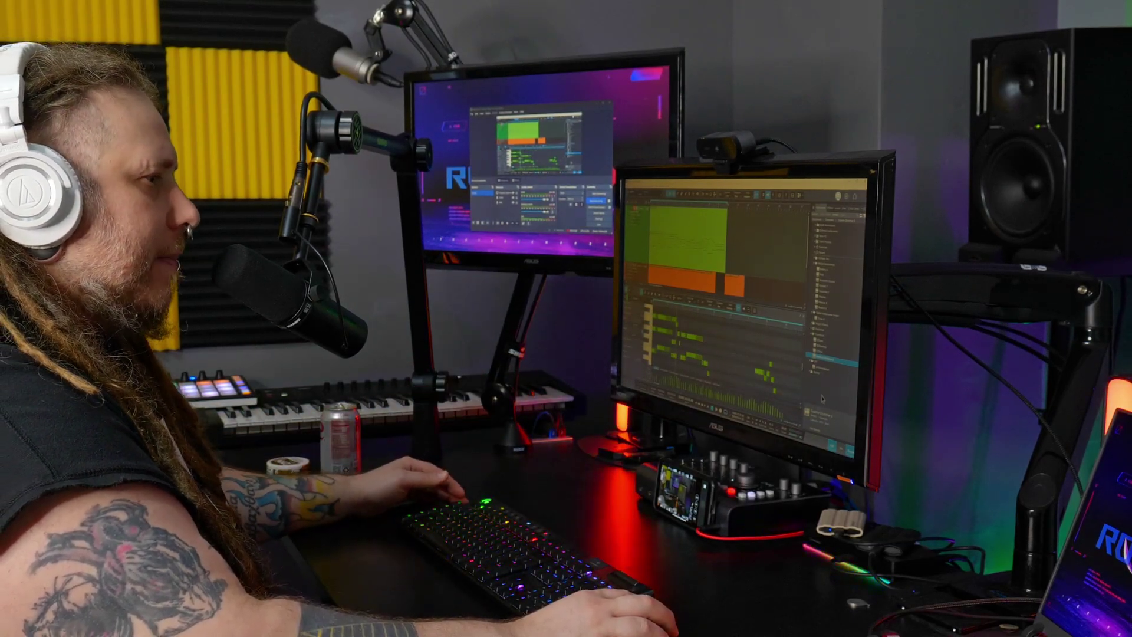
pyautogui.click(832, 445)
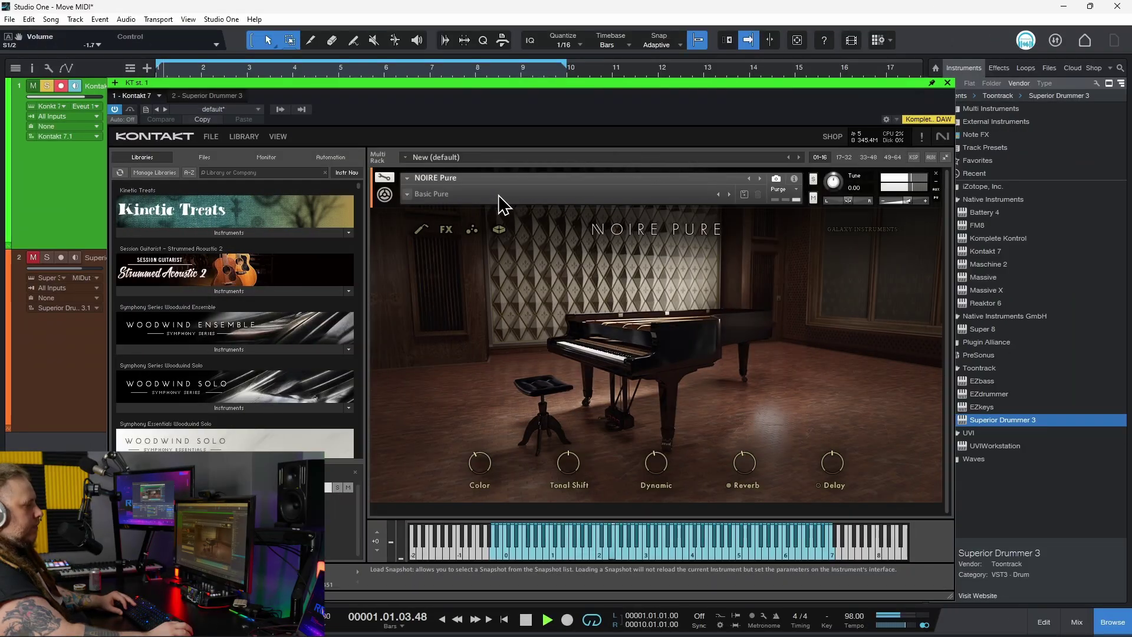
# Stop playback with the Kontakt window closed and marquee-select notes in the 04_amCH1 clip's note editor.
pyautogui.click(948, 82)
pyautogui.press('space')
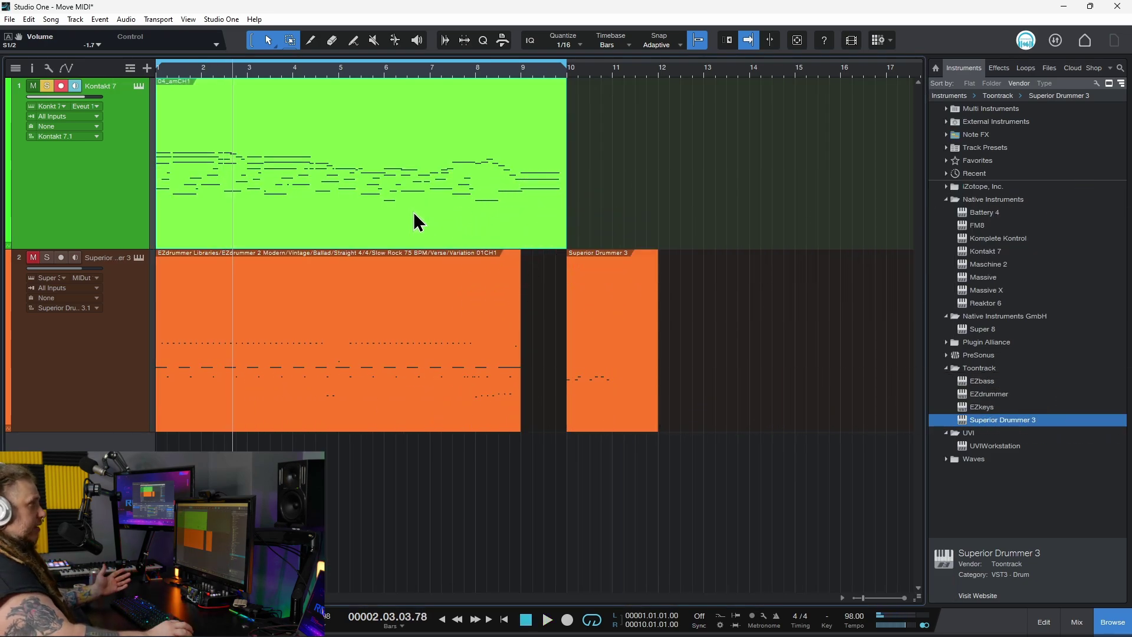
pyautogui.doubleClick(413, 212)
pyautogui.moveTo(578, 405); pyautogui.dragTo(396, 484)
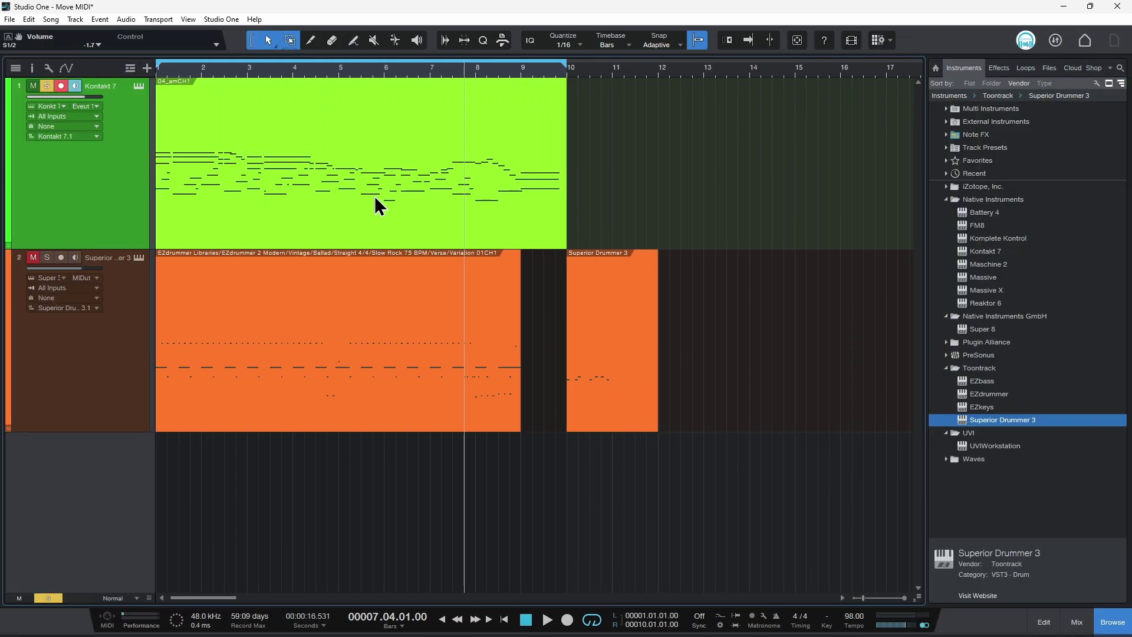
# Set the 04_amCH1 clip's transpose to -12 and audition the result briefly.
pyautogui.rightClick(348, 197)
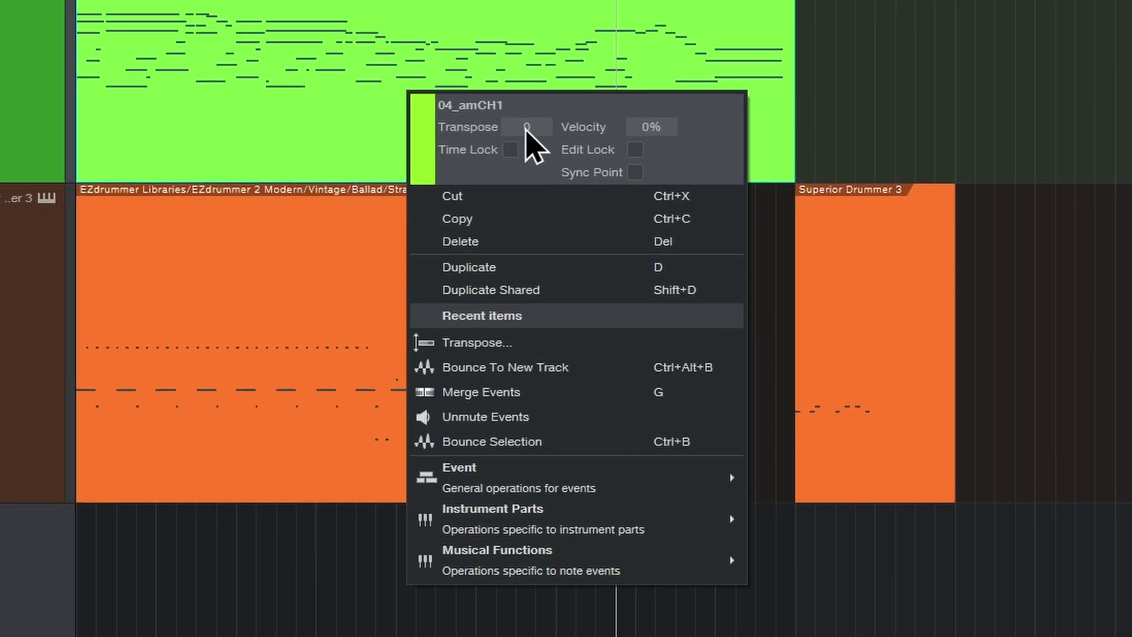
pyautogui.click(526, 127)
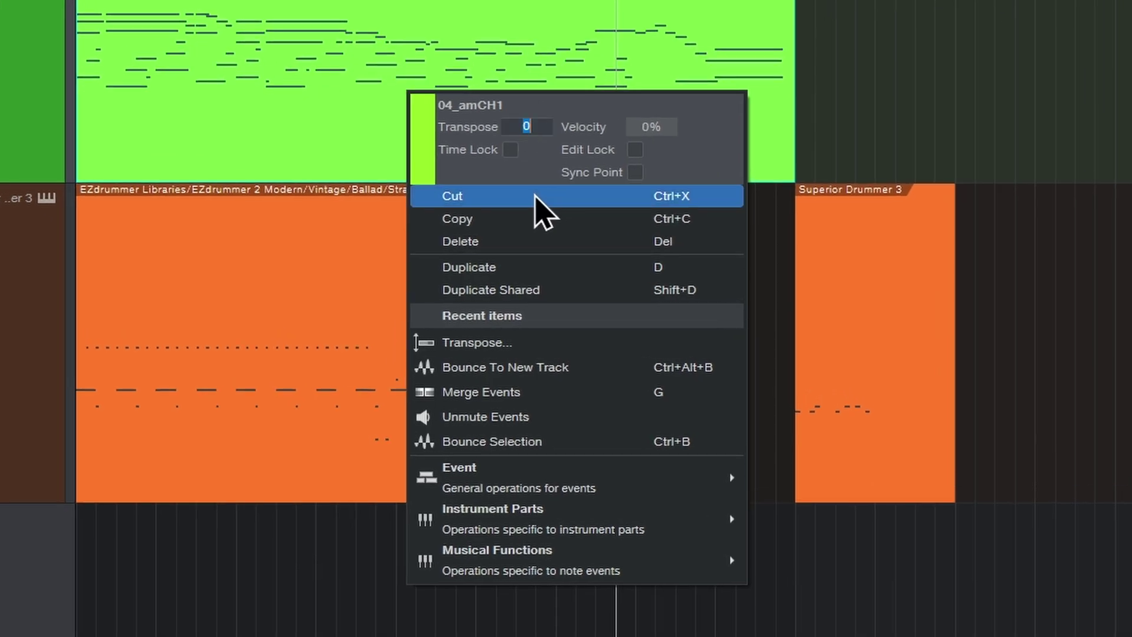
pyautogui.write('-12')
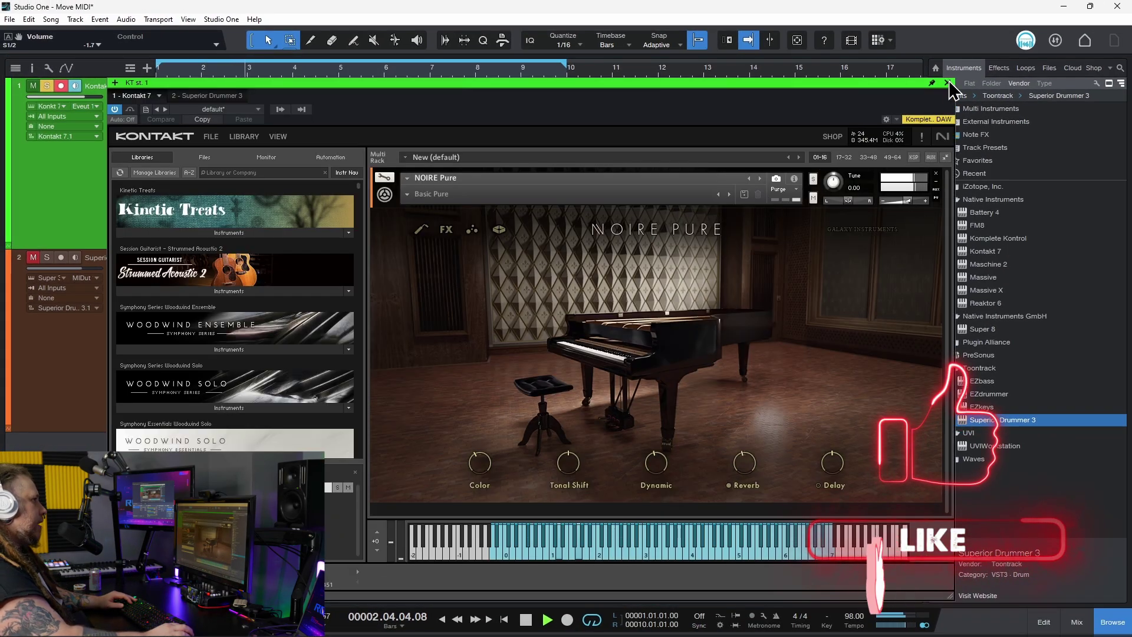
pyautogui.press('space')
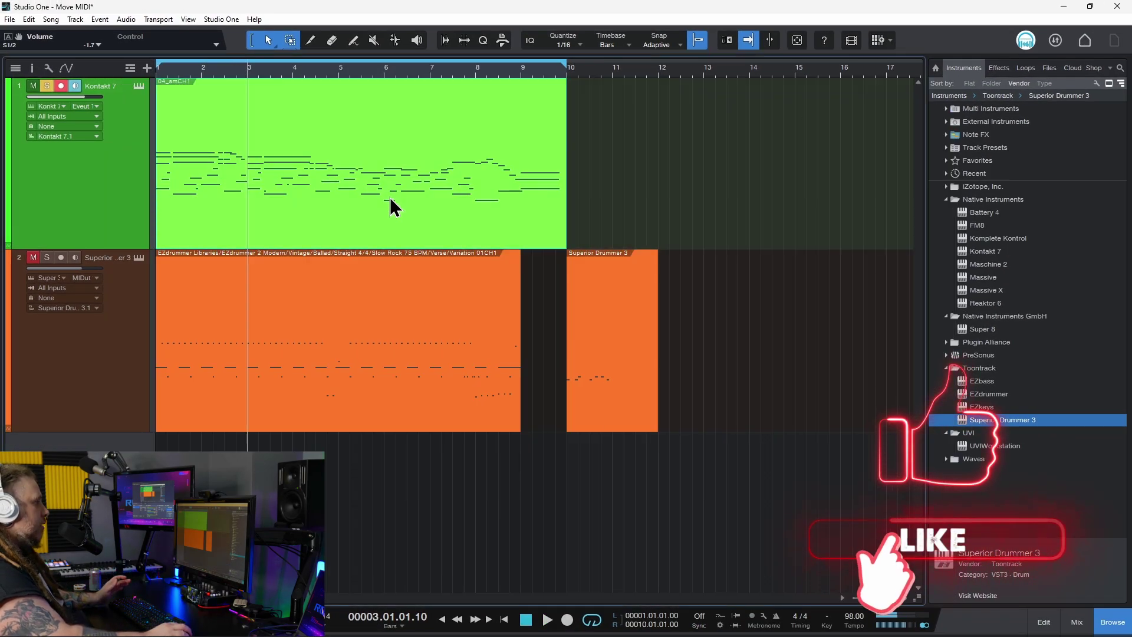
# Set the 04_amCH1 clip's transpose to 12 and play a short passage.
pyautogui.rightClick(391, 202)
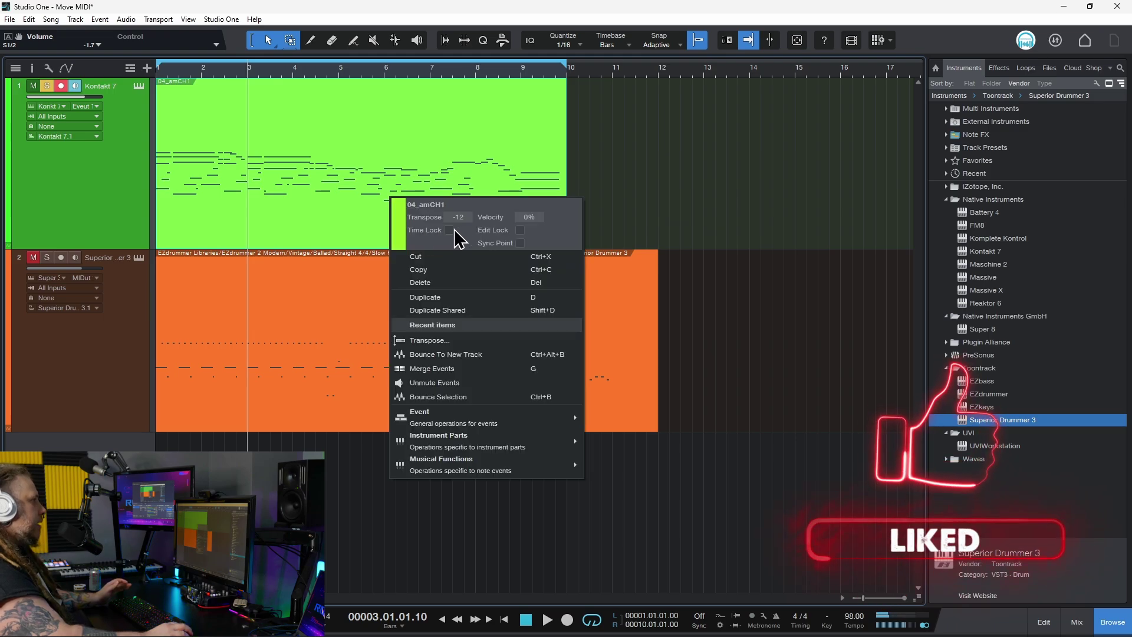
pyautogui.click(466, 218)
pyautogui.write('12')
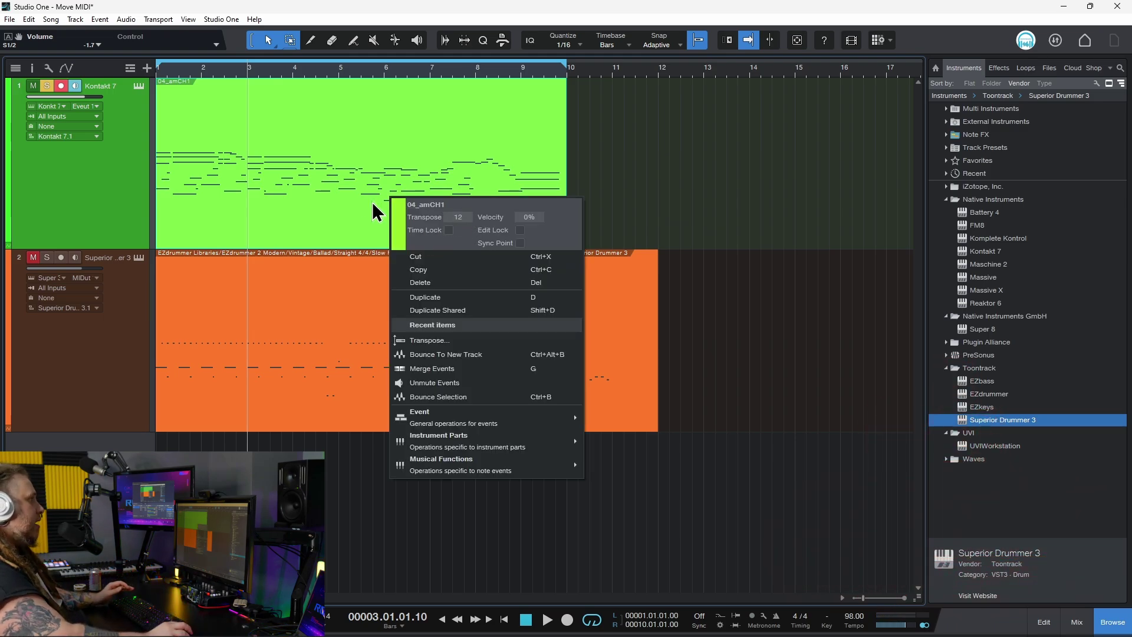
pyautogui.click(340, 200)
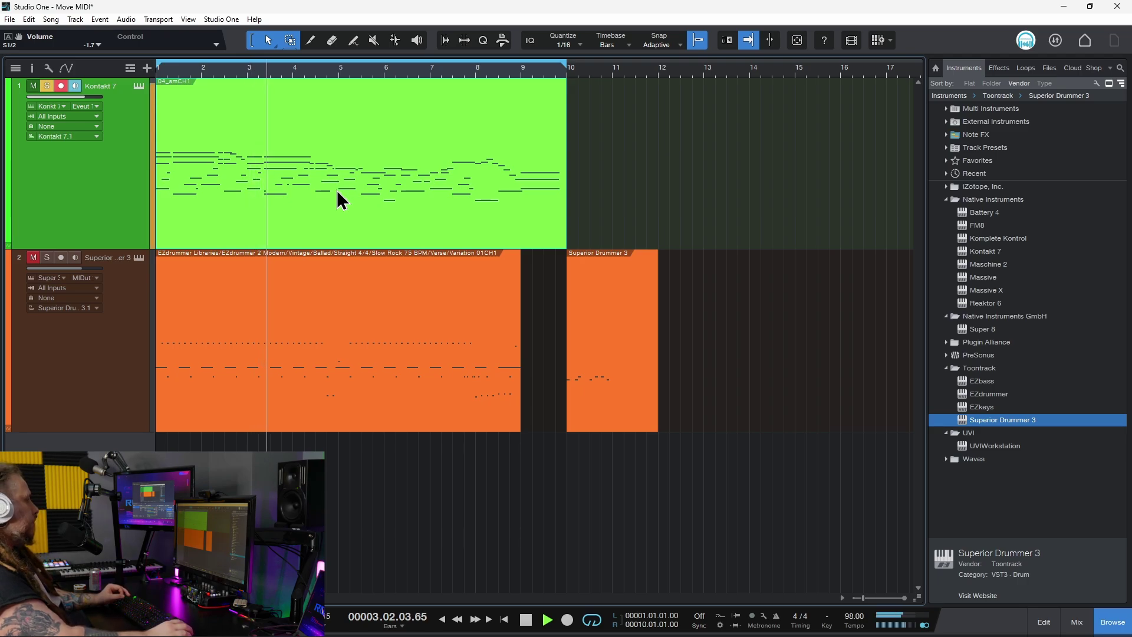
pyautogui.press('space')
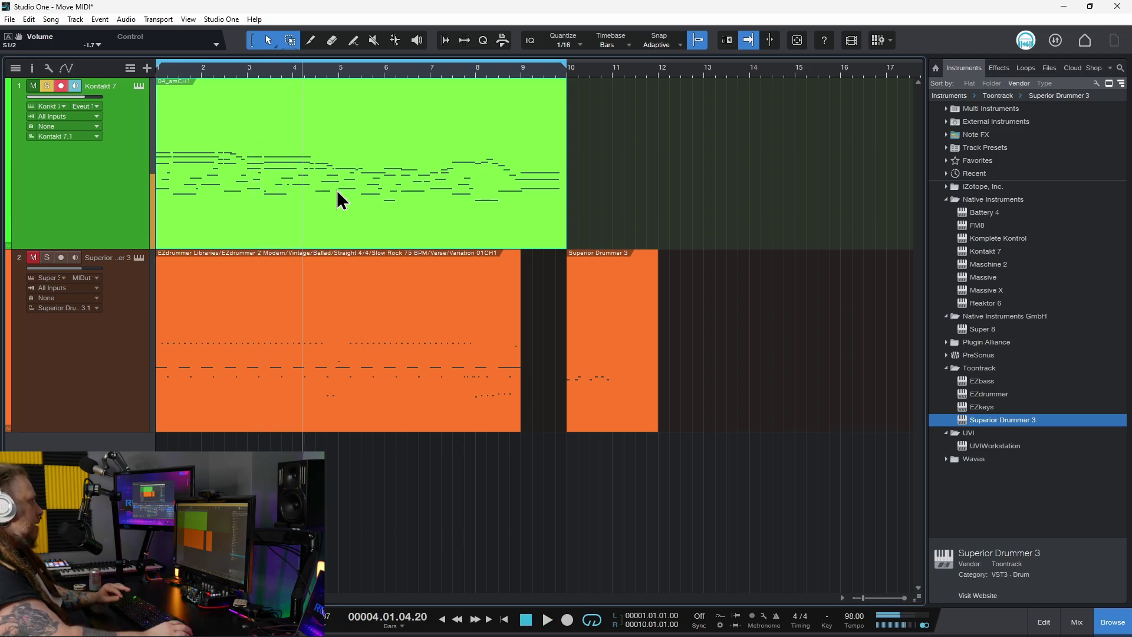
# Open the 04_amCH1 clip in the note editor and set the clip's transpose to -2.
pyautogui.doubleClick(340, 200)
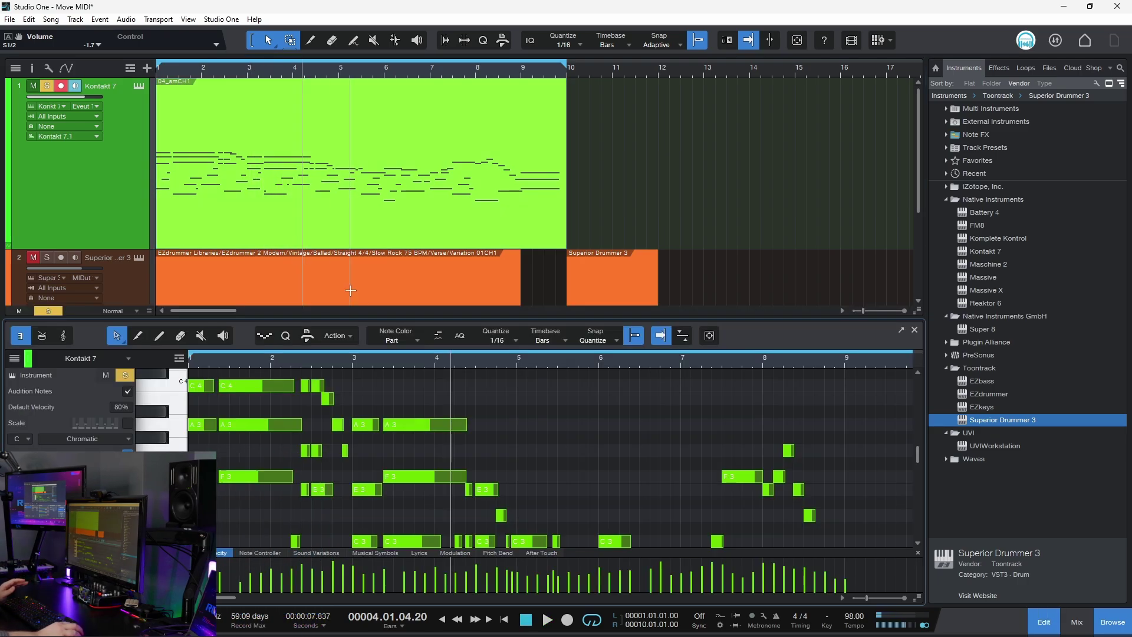
pyautogui.scroll(1, 429, 466)
pyautogui.scroll(-7, 428, 458)
pyautogui.scroll(7, 428, 458)
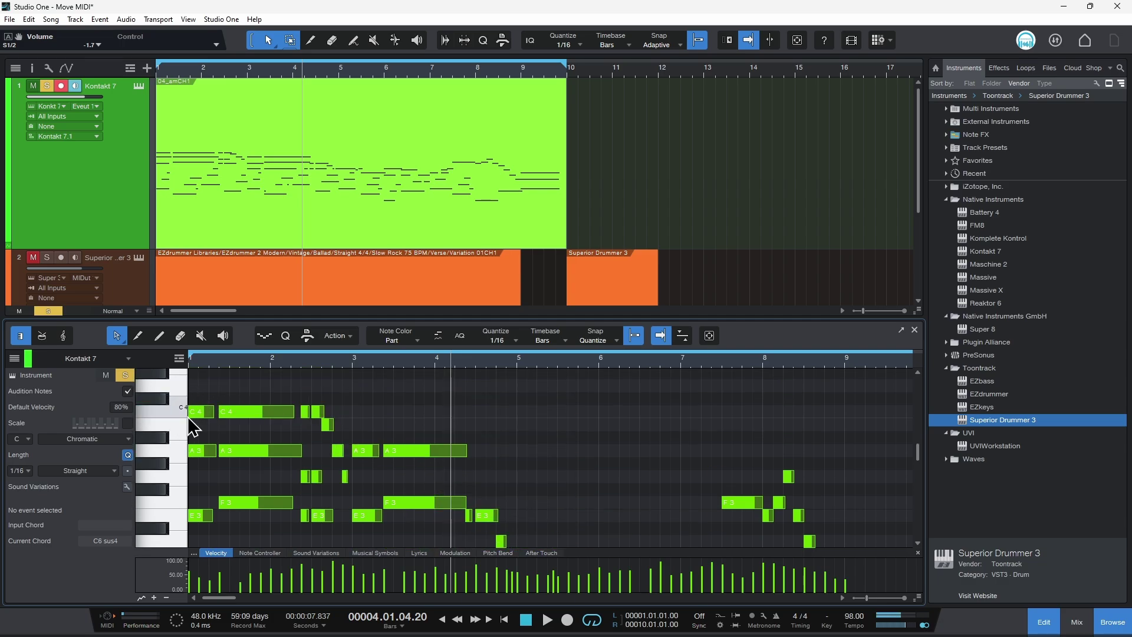
pyautogui.rightClick(343, 170)
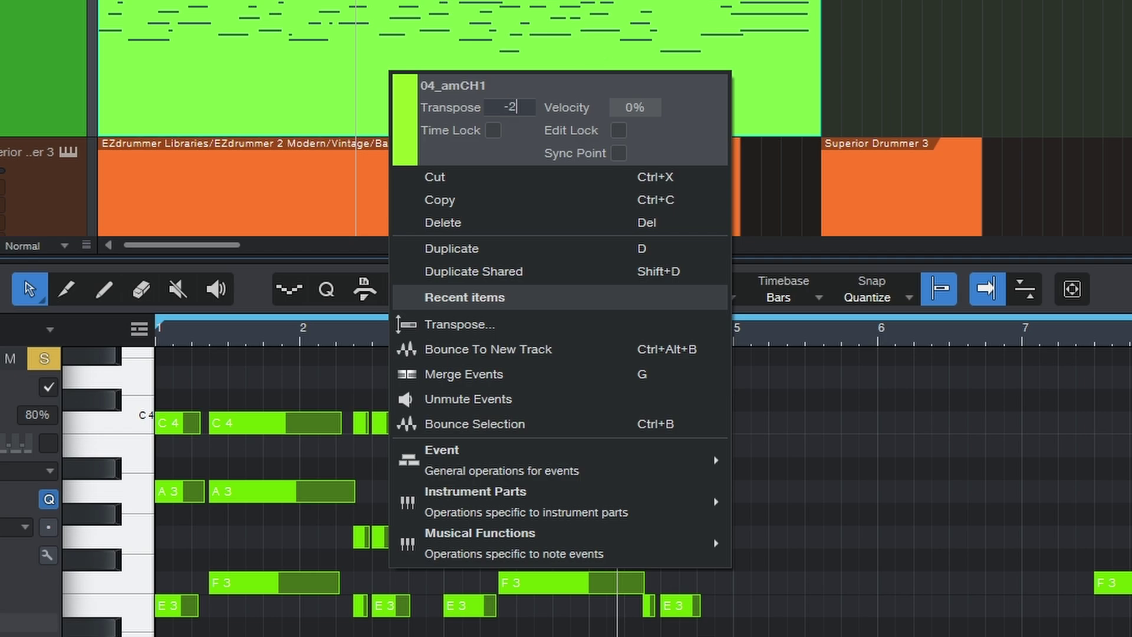
pyautogui.press('Return')
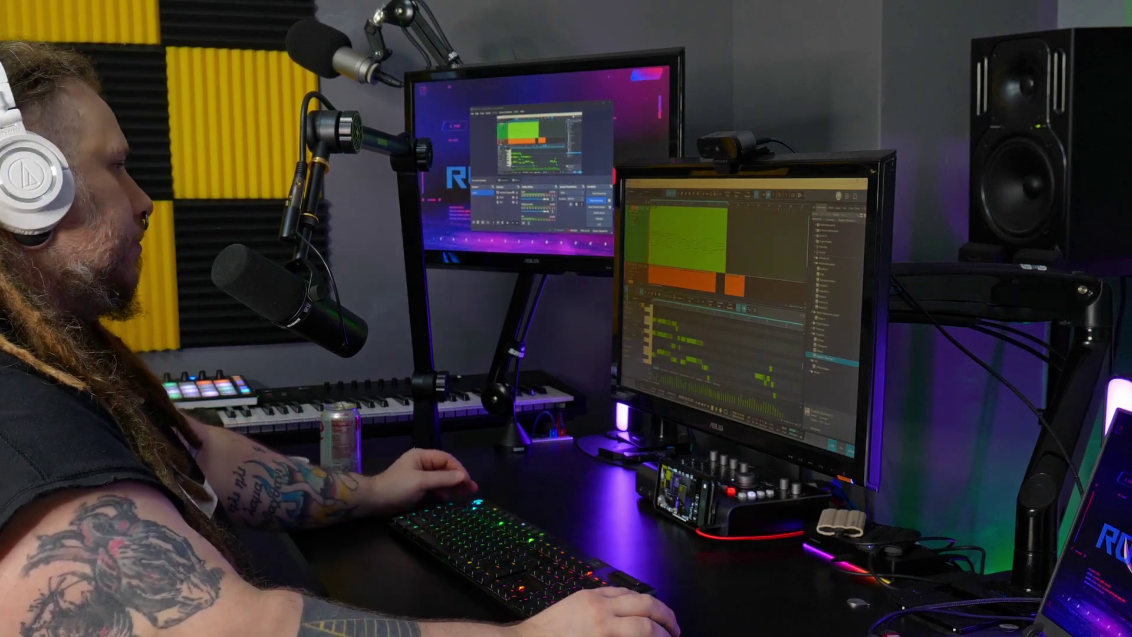
# Marquee-select a group of upper notes in the Kontakt 7 part, then clear the selection.
pyautogui.rightClick(699, 256)
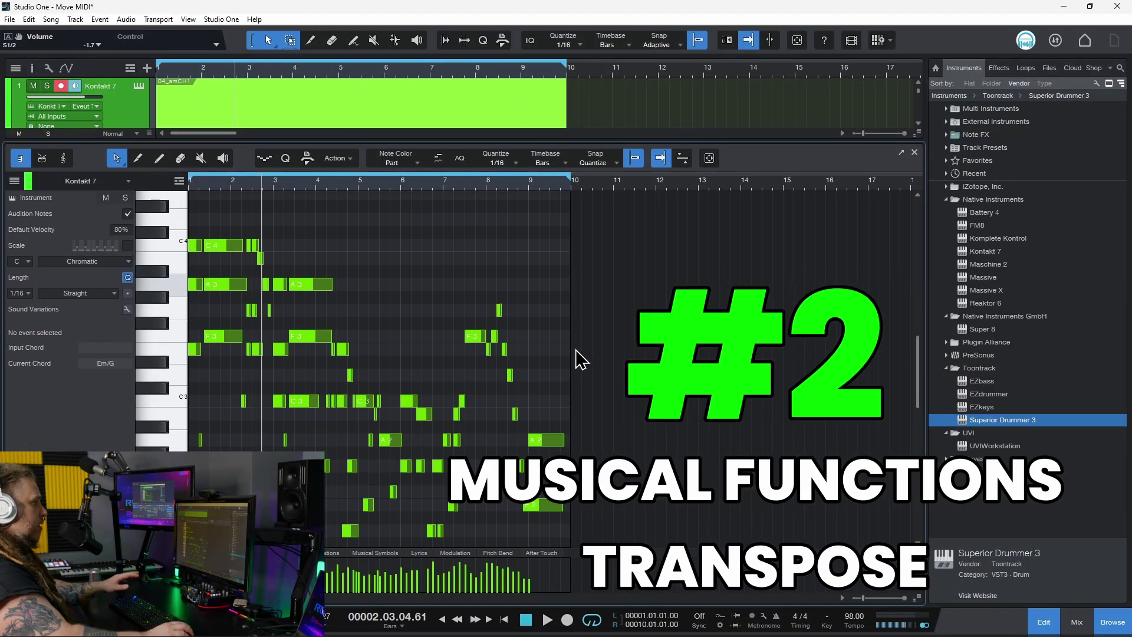
pyautogui.scroll(5, 581, 359)
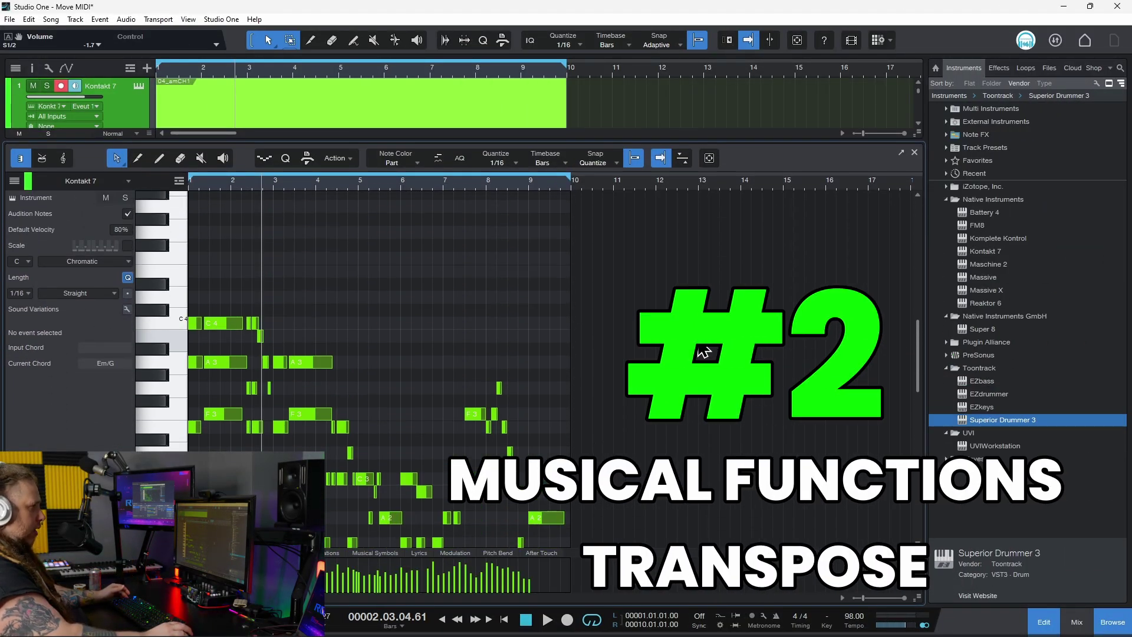
pyautogui.scroll(5, 226, 187)
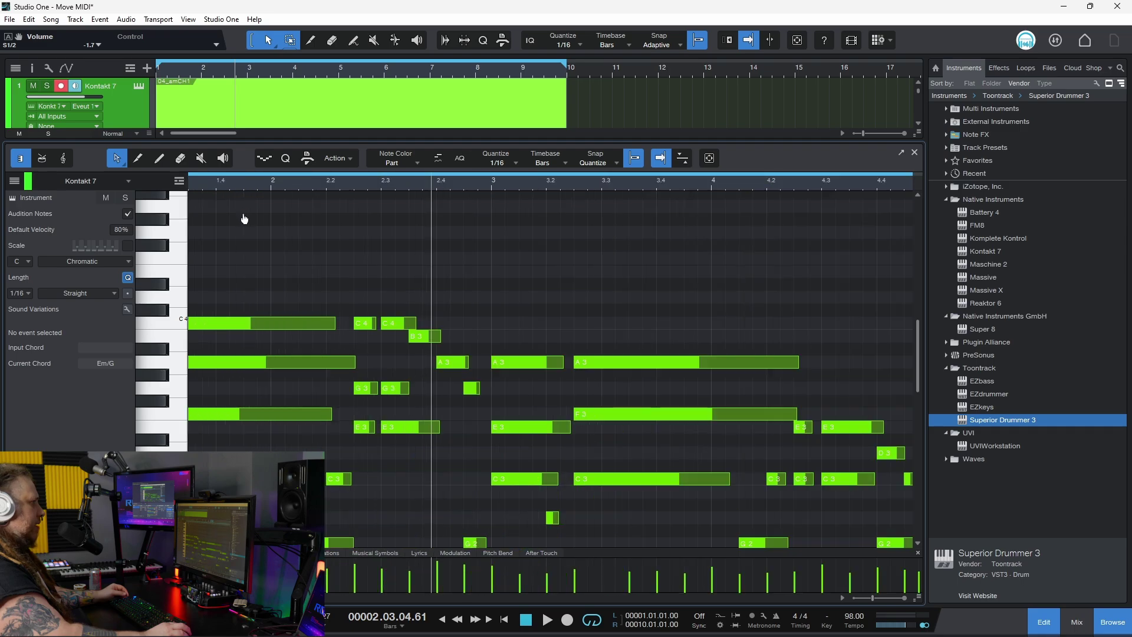
pyautogui.moveTo(270, 251); pyautogui.dragTo(711, 448)
pyautogui.moveTo(517, 187); pyautogui.dragTo(536, 160)
pyautogui.click(849, 433)
# Marquee-select notes from the end of the Kontakt 7 part down to its lowest pitches, then deselect them.
pyautogui.scroll(-4, 718, 337)
pyautogui.scroll(6, 717, 338)
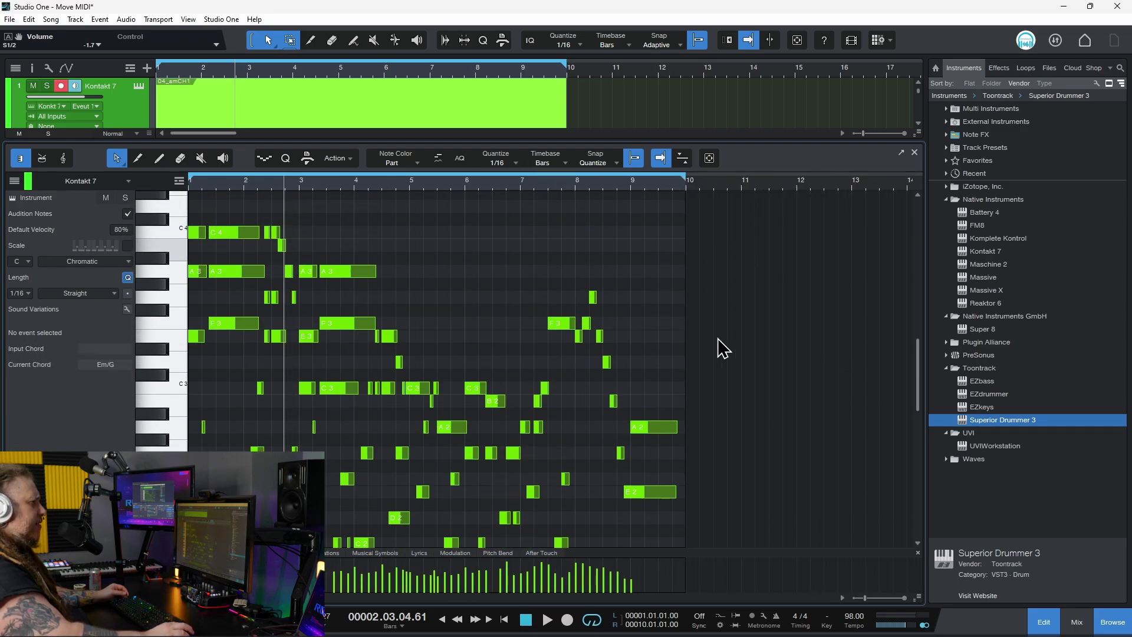
pyautogui.moveTo(745, 265); pyautogui.dragTo(420, 613)
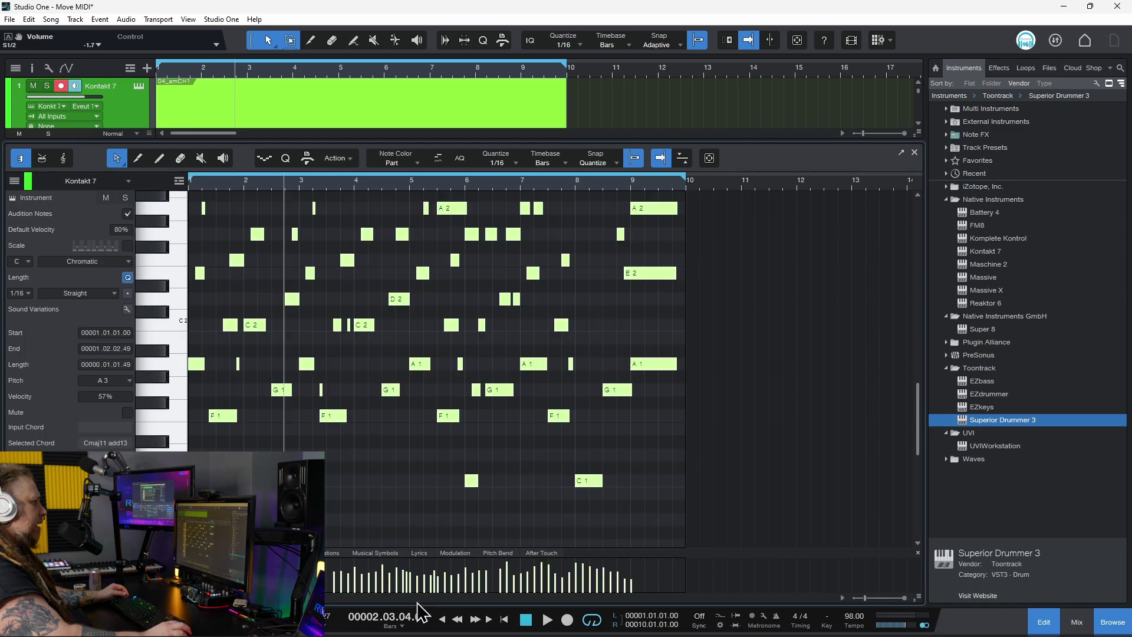
pyautogui.click(852, 472)
pyautogui.scroll(5, 710, 394)
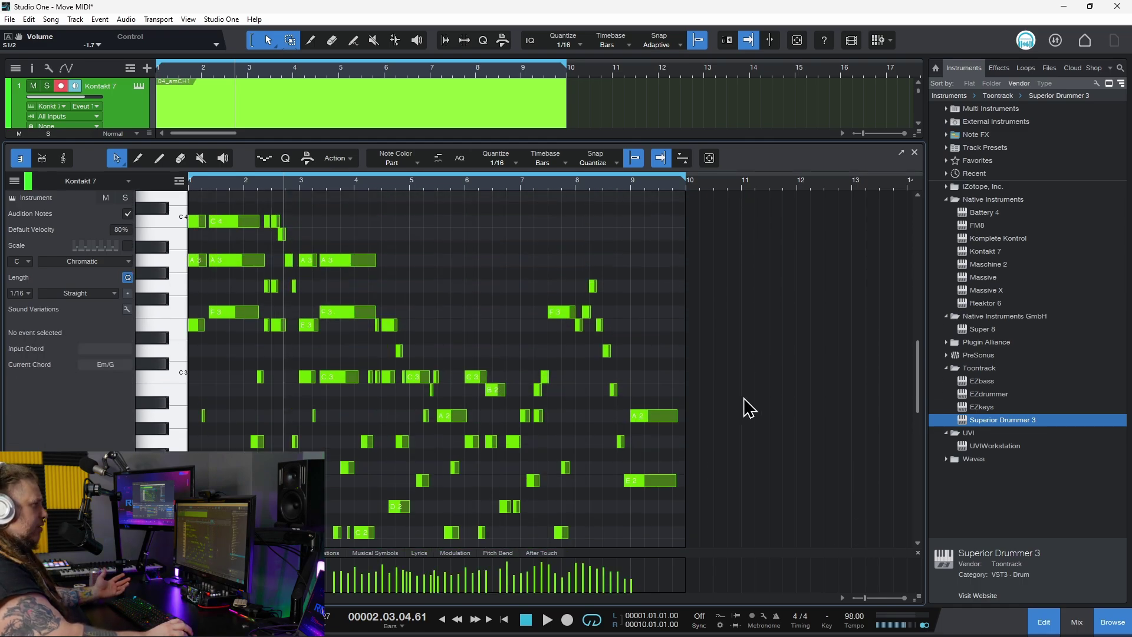
pyautogui.moveTo(327, 187); pyautogui.dragTo(326, 201)
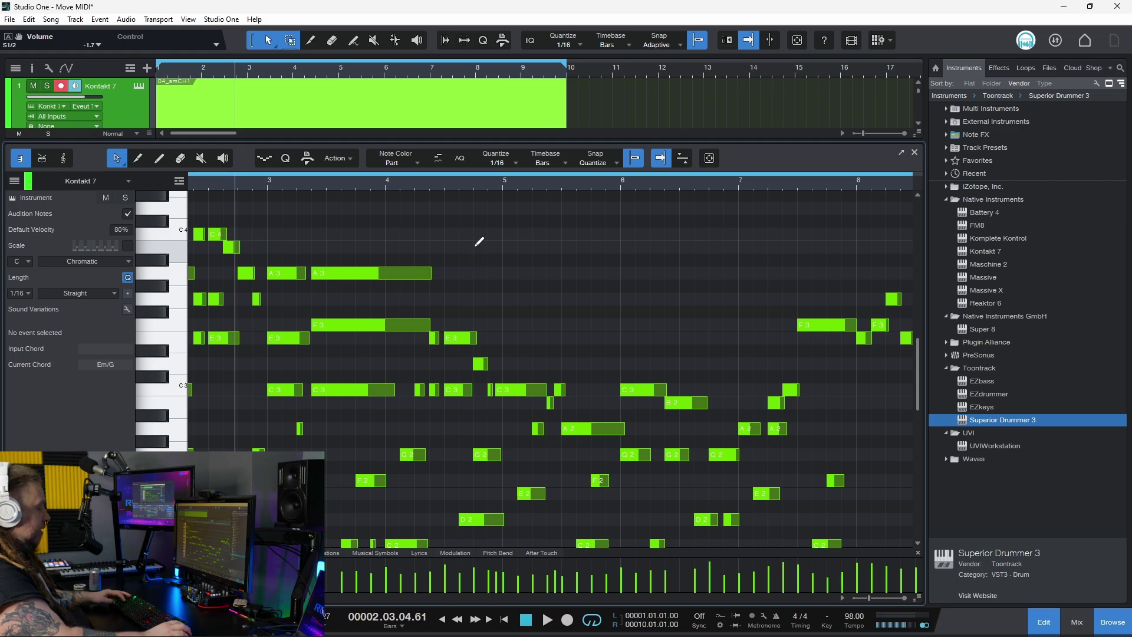
# Select all notes in the Kontakt 7 part and transpose them by +1 Oct with the Transpose musical function.
pyautogui.hotkey('ctrl', 'a')
pyautogui.scroll(-3, 541, 174)
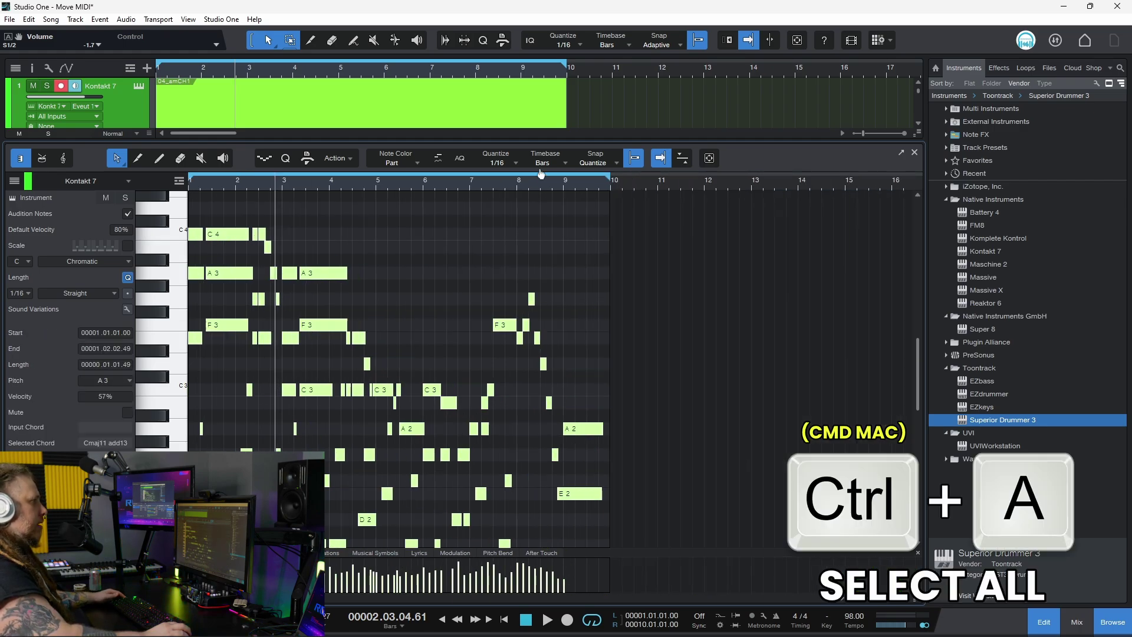
pyautogui.scroll(3, 540, 174)
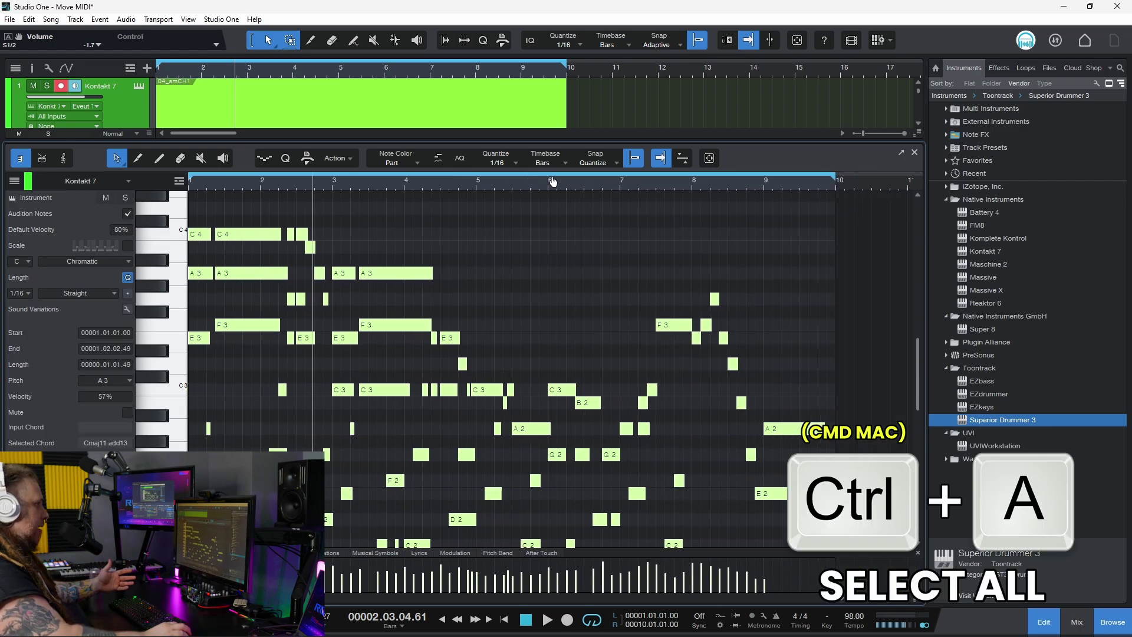
pyautogui.scroll(-3, 526, 349)
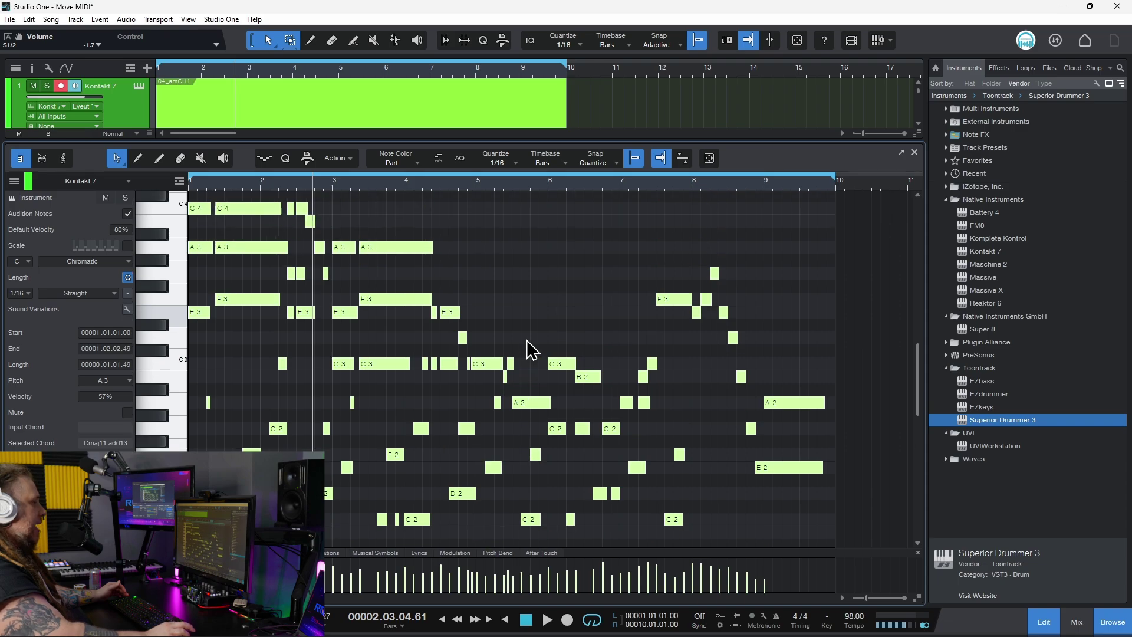
pyautogui.scroll(3, 526, 342)
pyautogui.moveTo(218, 181); pyautogui.dragTo(220, 196)
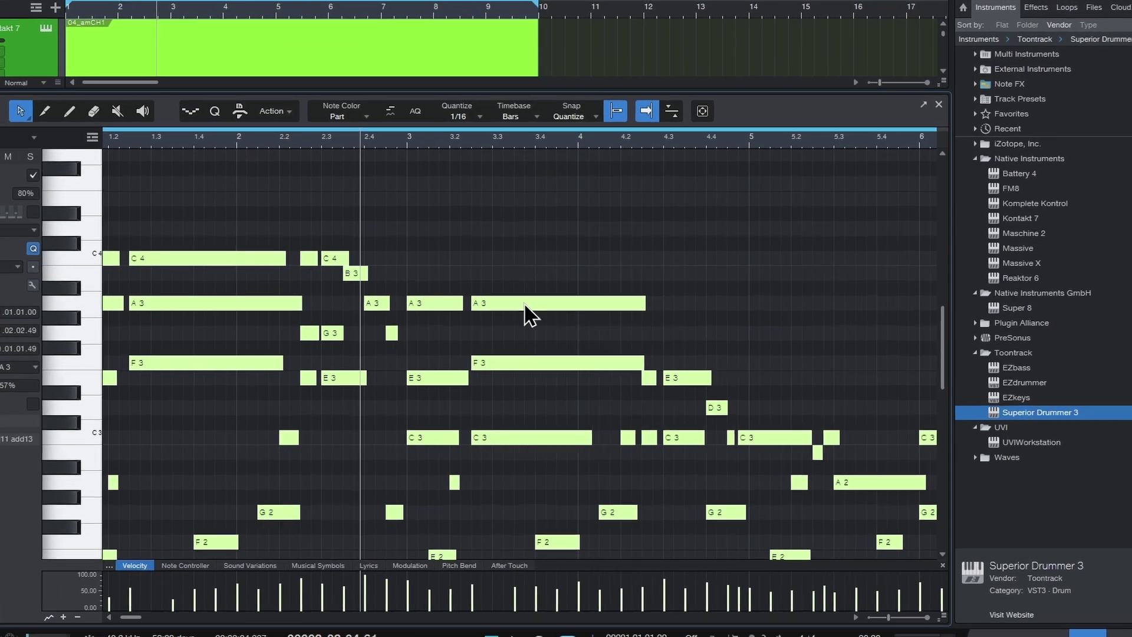
pyautogui.rightClick(554, 325)
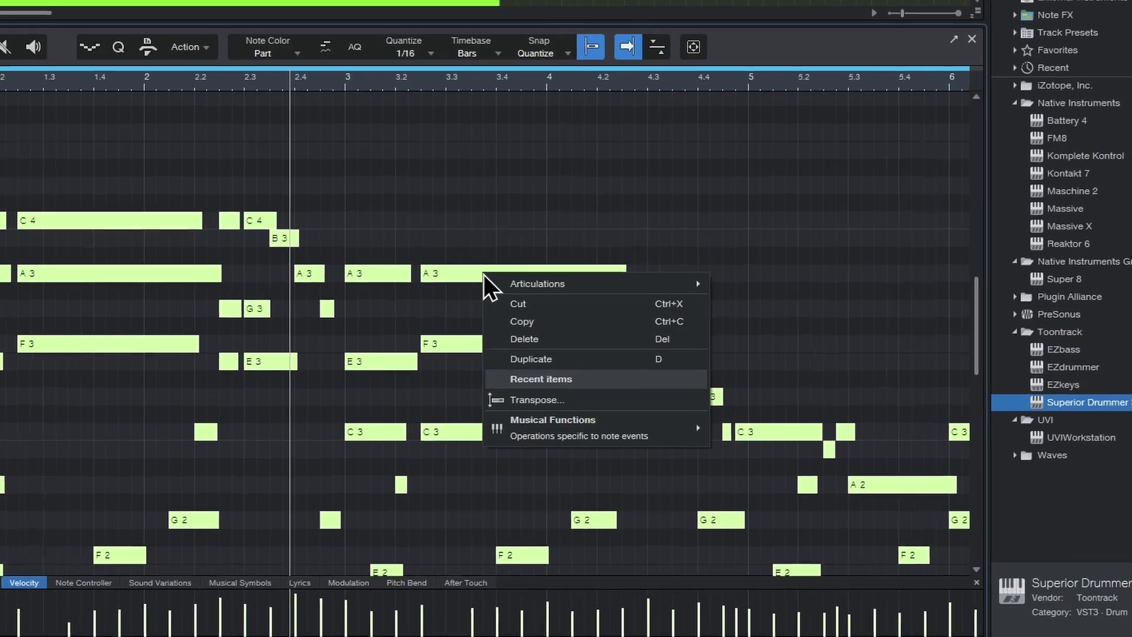
pyautogui.moveTo(559, 422)
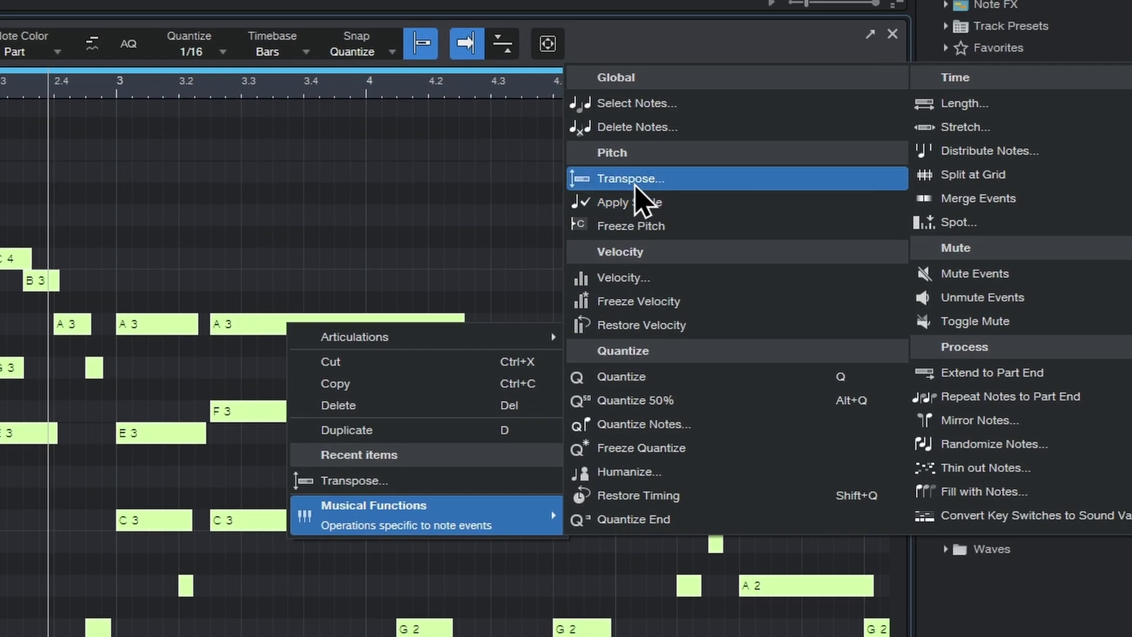
pyautogui.click(635, 185)
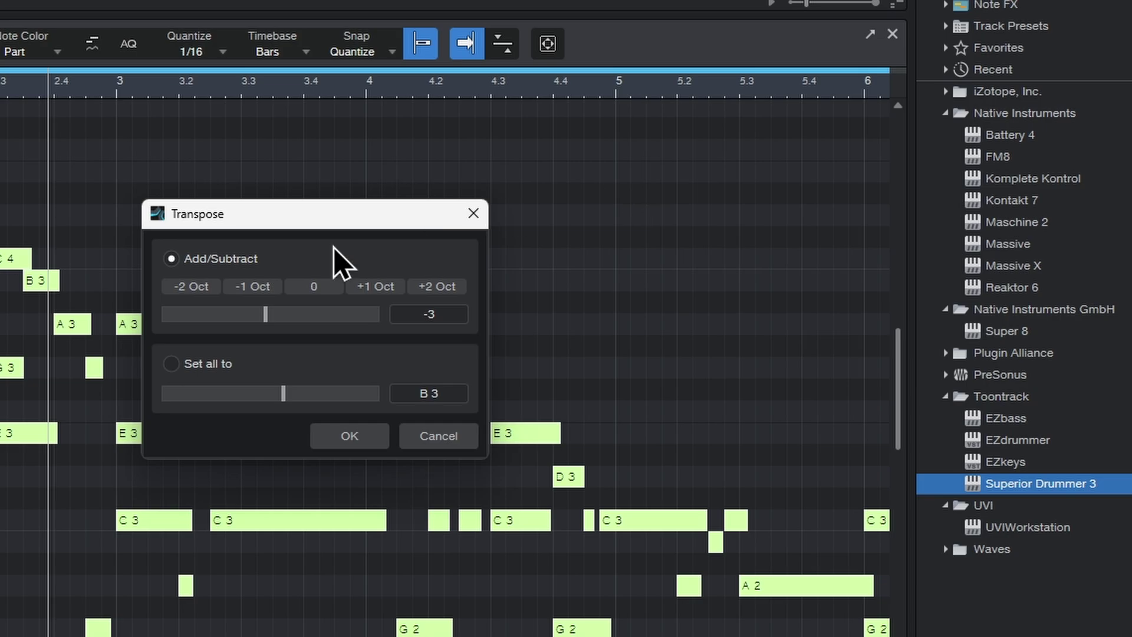
pyautogui.scroll(-3, 283, 313)
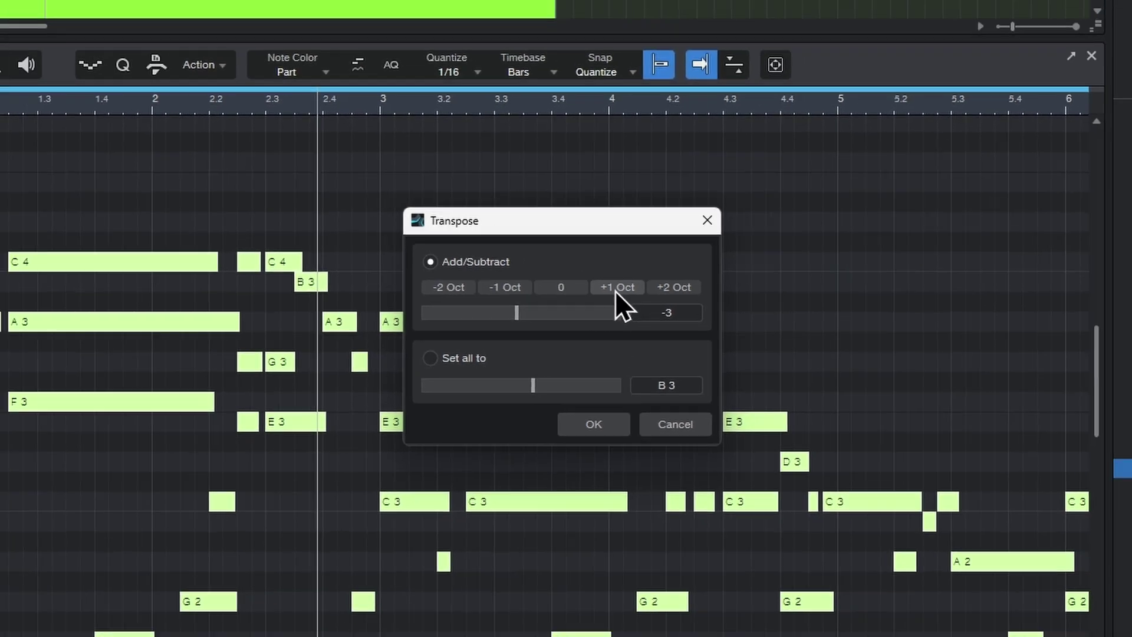
pyautogui.click(617, 288)
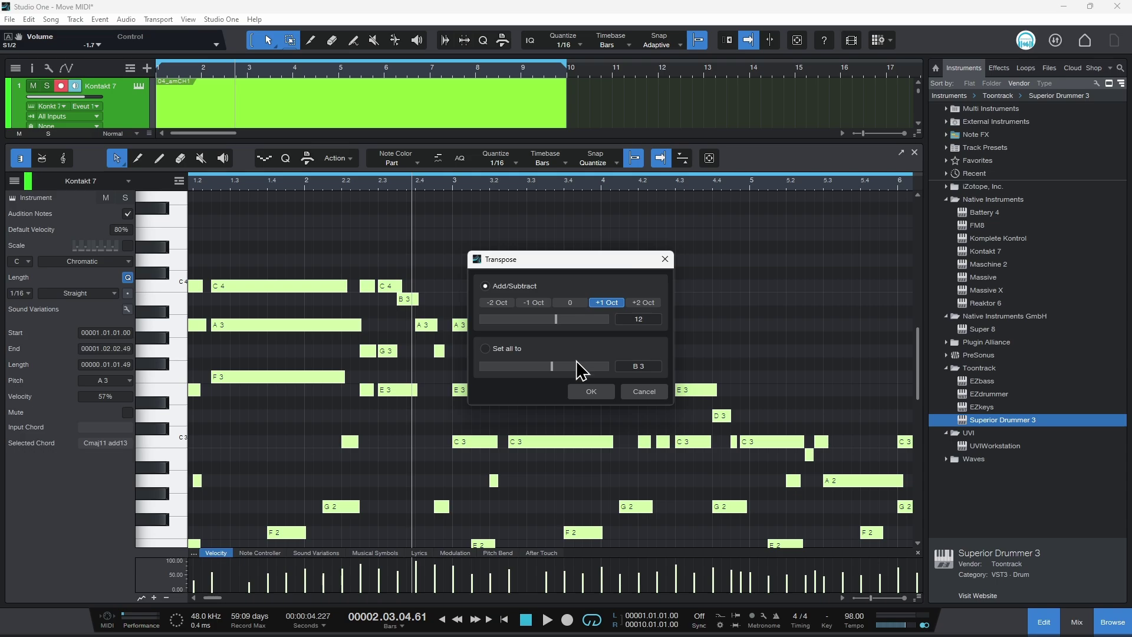
pyautogui.click(589, 393)
# Examine the transposed notes in the piano roll and play back the opening of the part.
pyautogui.scroll(4, 270, 361)
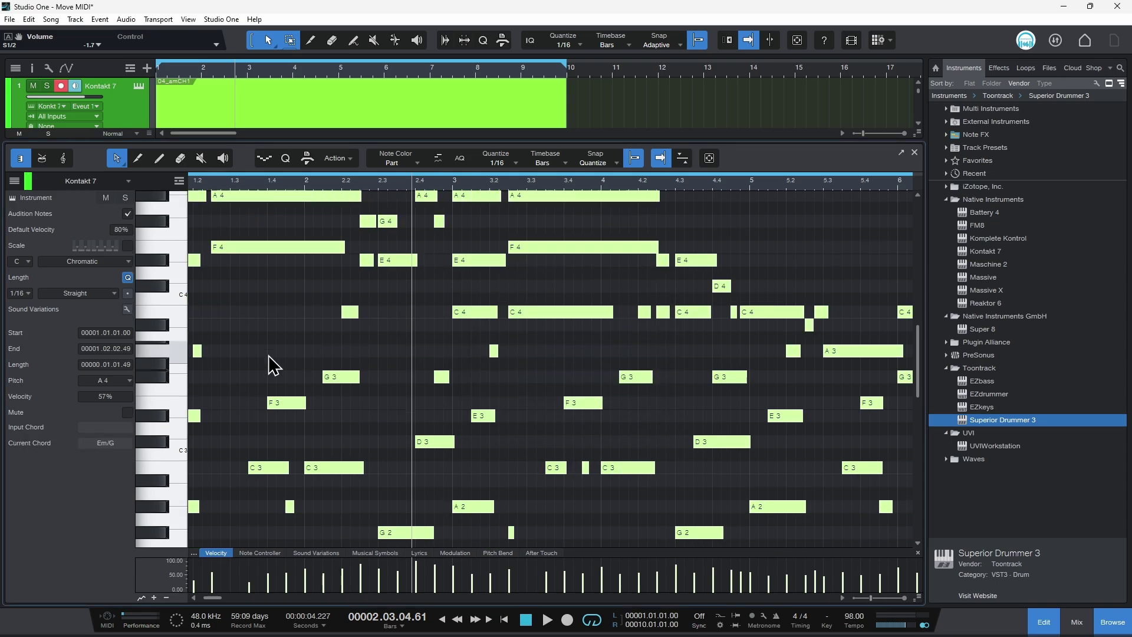
pyautogui.scroll(-4, 518, 181)
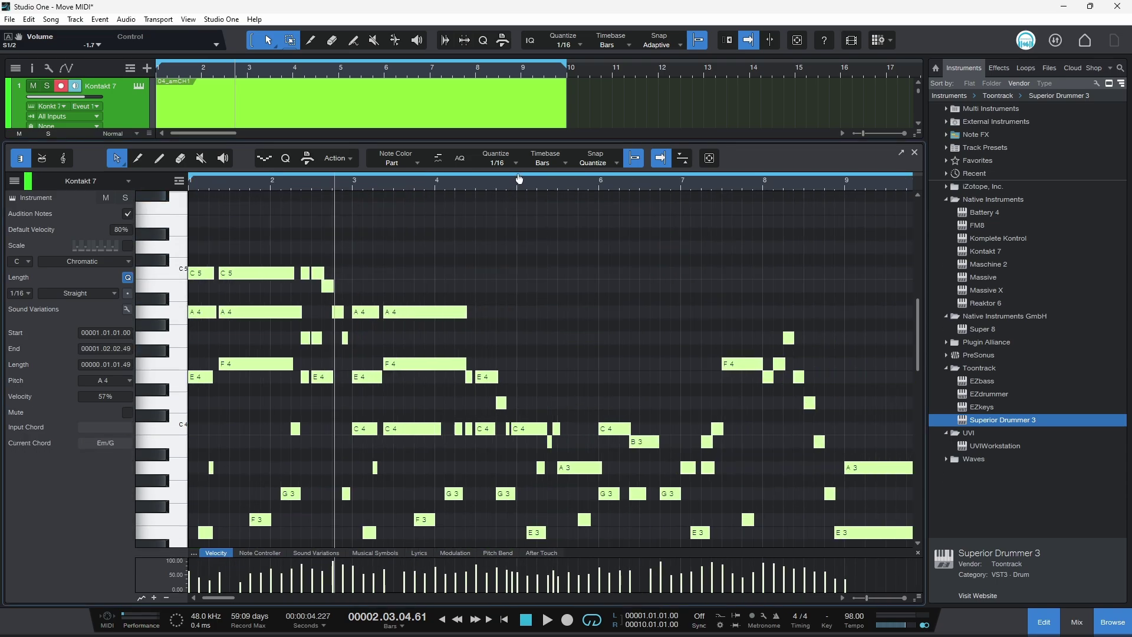
pyautogui.press('space')
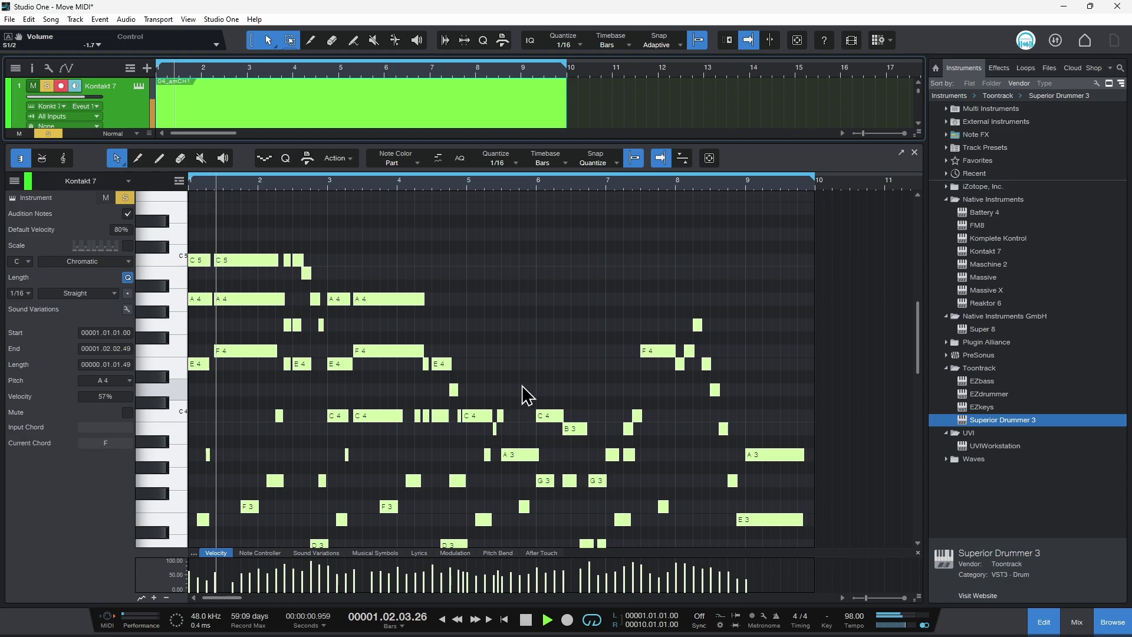
pyautogui.press('space')
# Transpose the selected Kontakt 7 notes by -1 Oct with the Transpose function.
pyautogui.rightClick(394, 298)
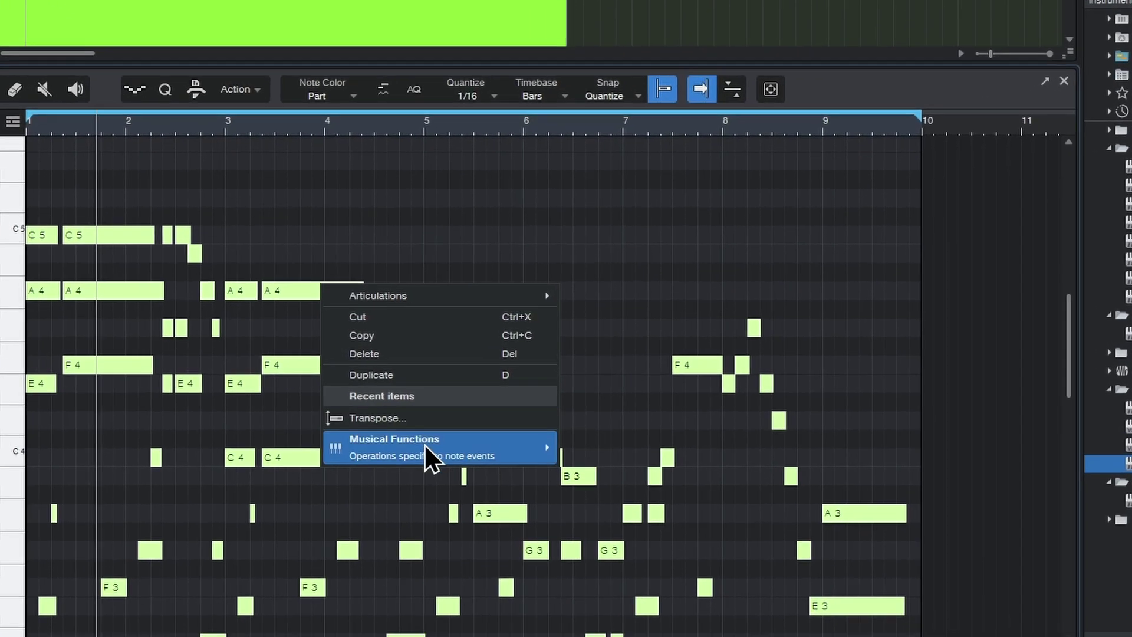
pyautogui.moveTo(425, 447)
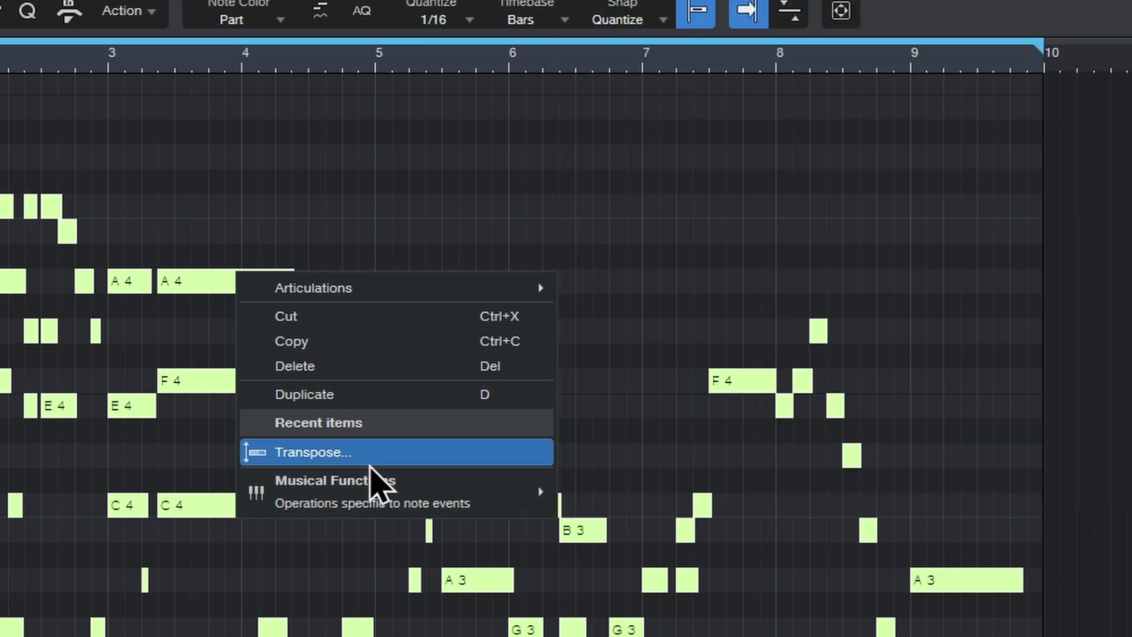
pyautogui.click(371, 463)
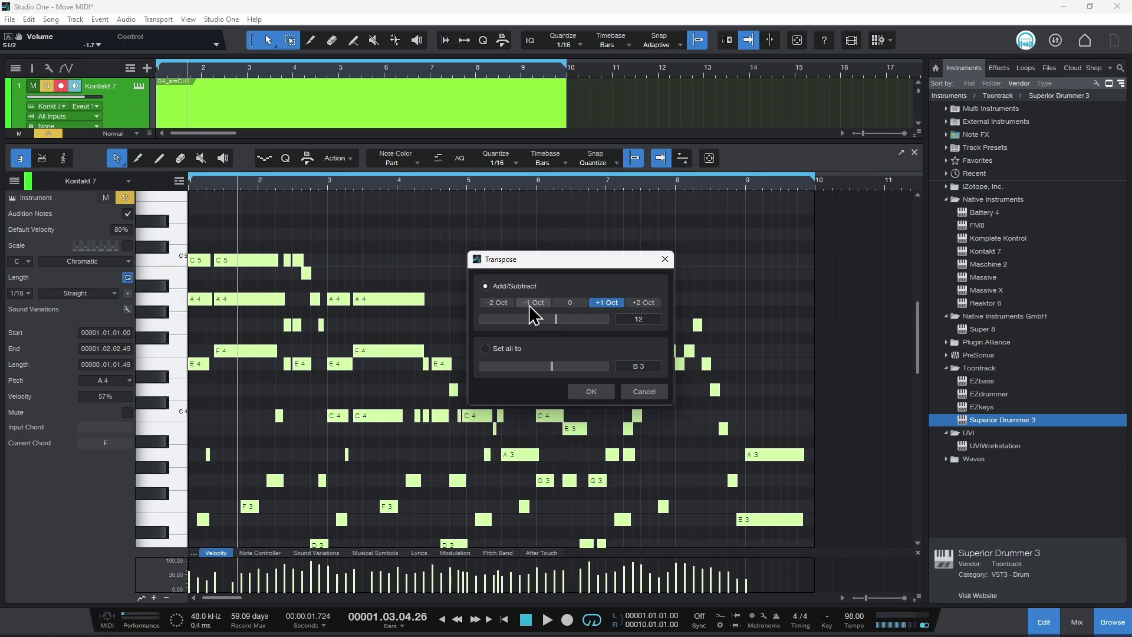
pyautogui.click(530, 304)
pyautogui.click(599, 393)
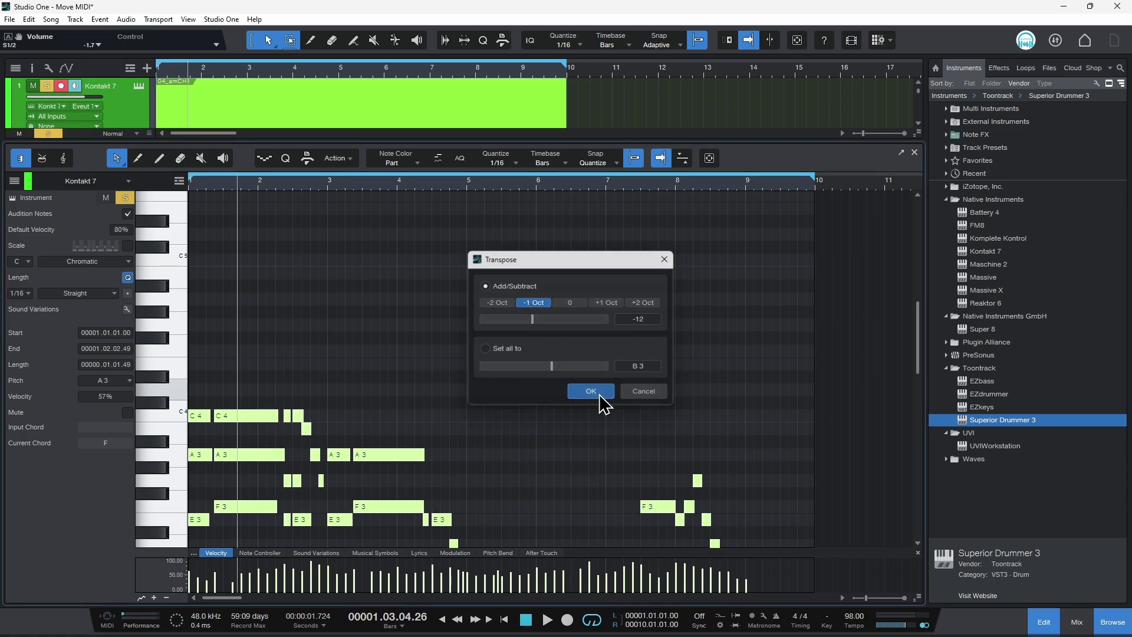
# Transpose the selected Kontakt 7 notes up by 2 semitones using the Add/Subtract option.
pyautogui.rightClick(254, 415)
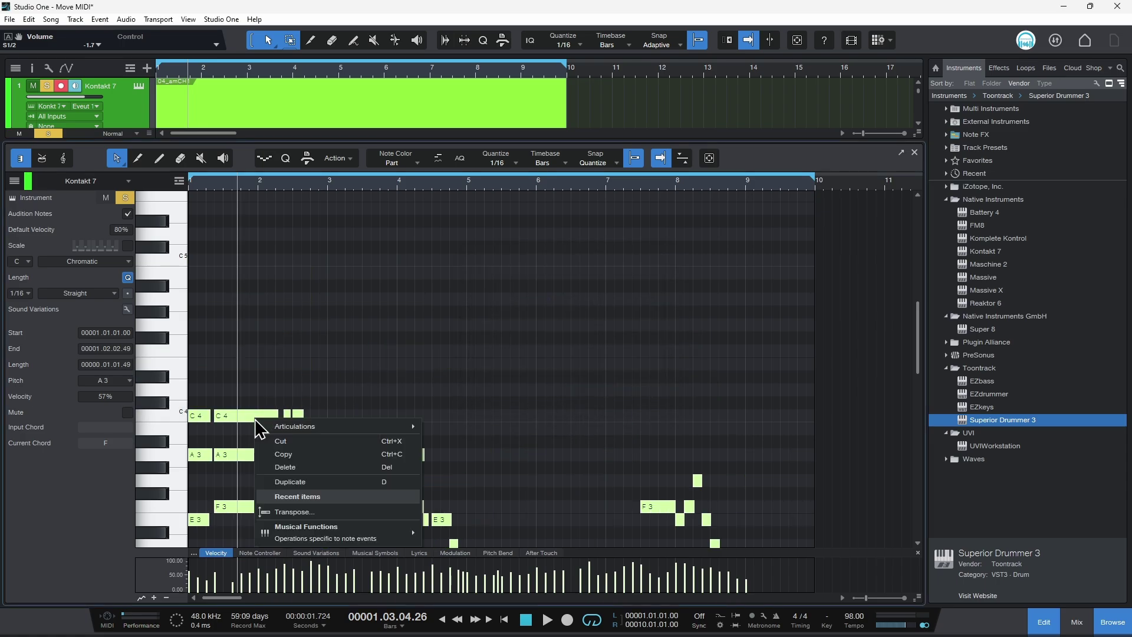
pyautogui.click(283, 512)
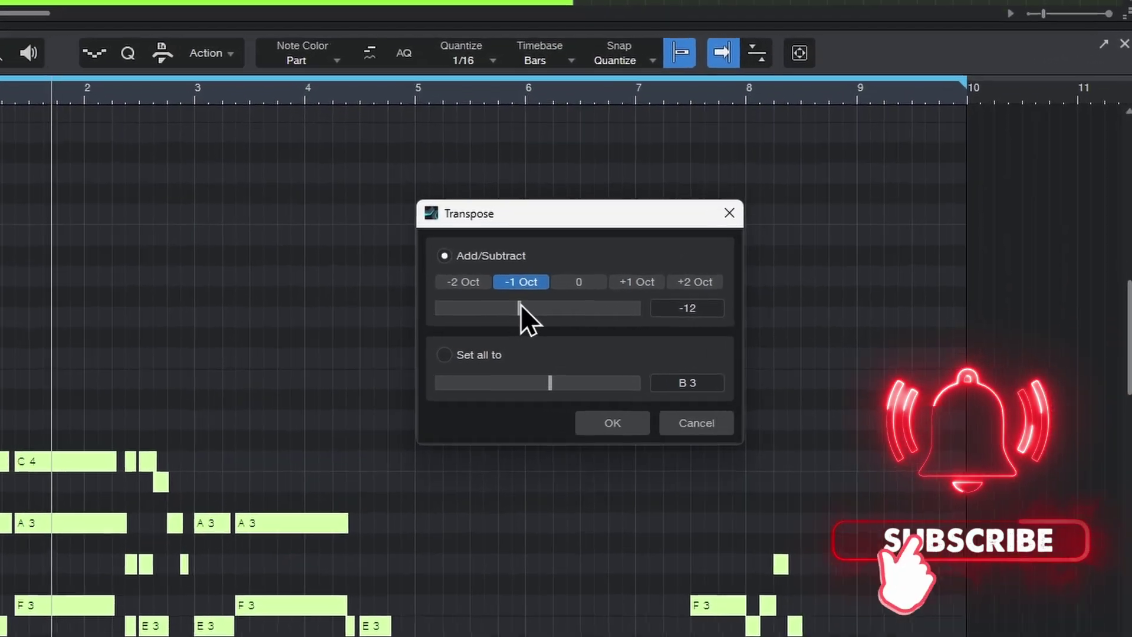
pyautogui.moveTo(521, 308); pyautogui.dragTo(563, 308)
pyautogui.click(758, 304)
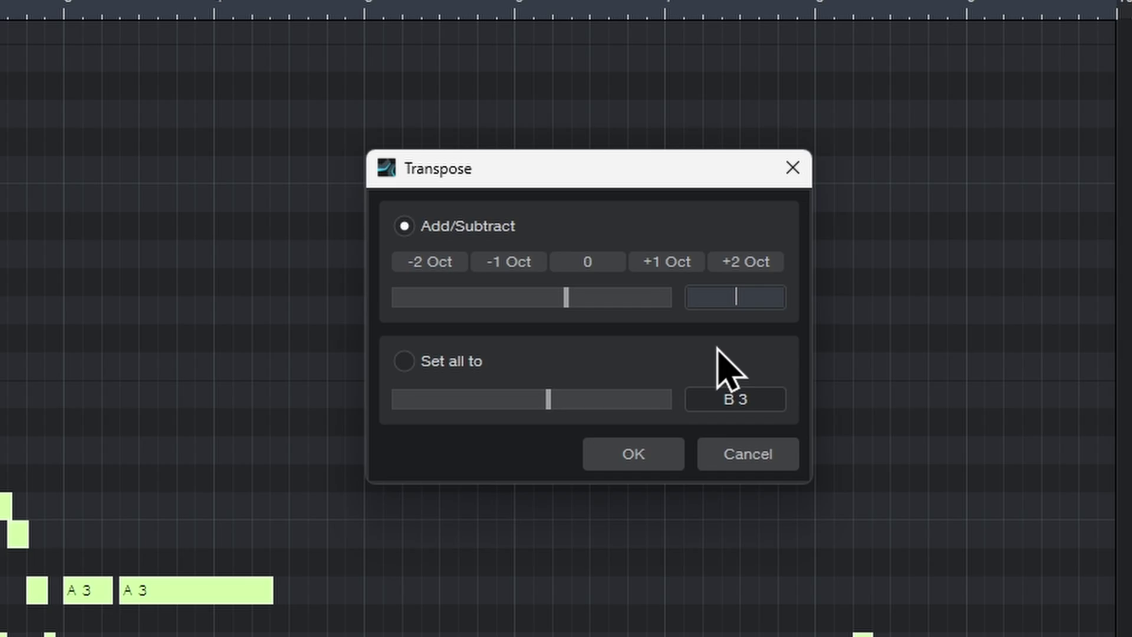
pyautogui.write('2')
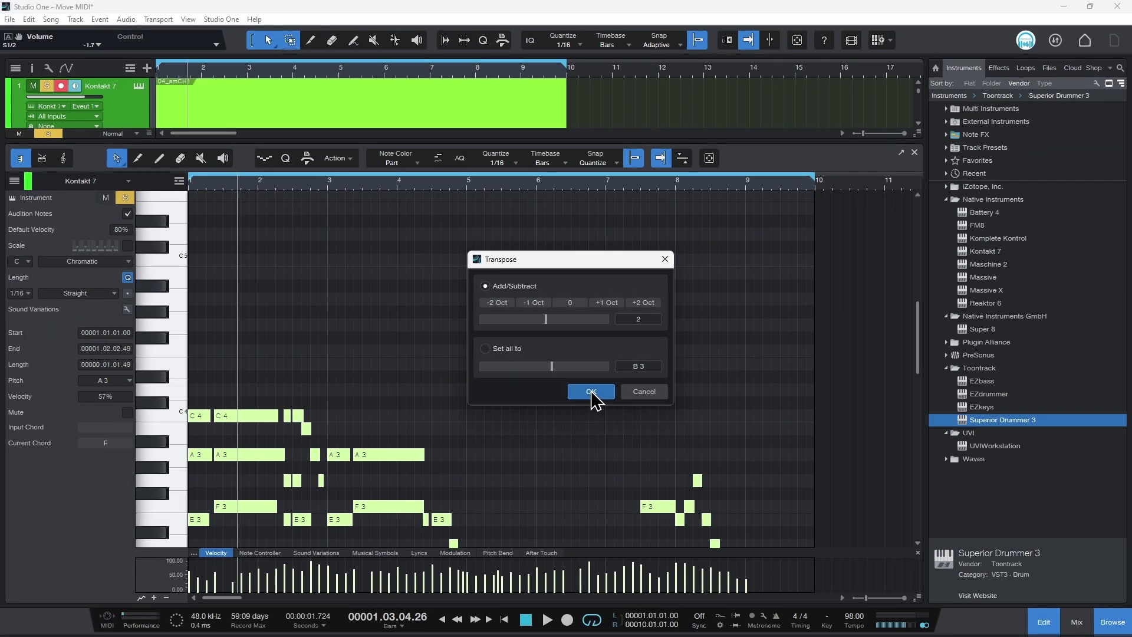
pyautogui.click(591, 391)
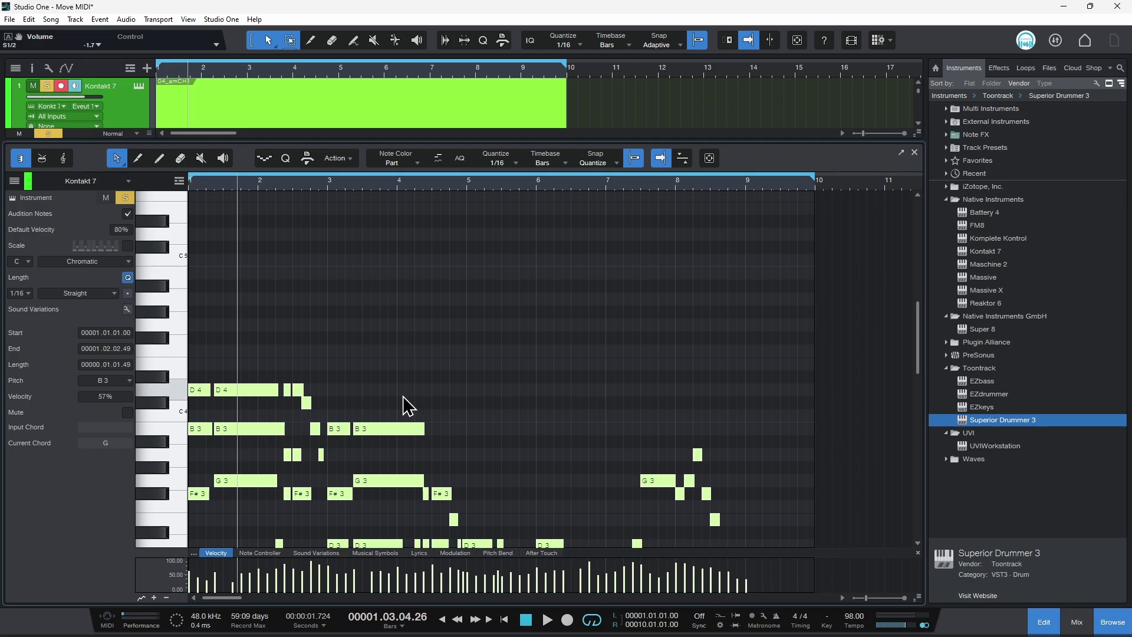
# Play the transposed Kontakt 7 part from the start, then try moving a copy of the selected notes by hand.
pyautogui.scroll(-10, 402, 396)
pyautogui.scroll(5, 393, 400)
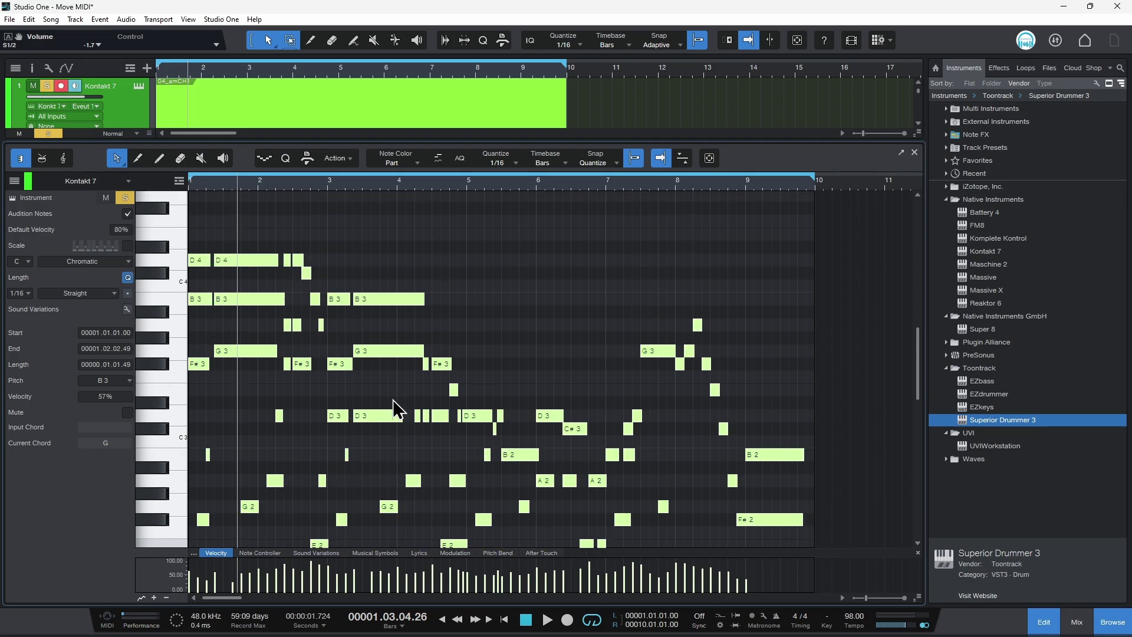
pyautogui.press('Home')
pyautogui.press('space')
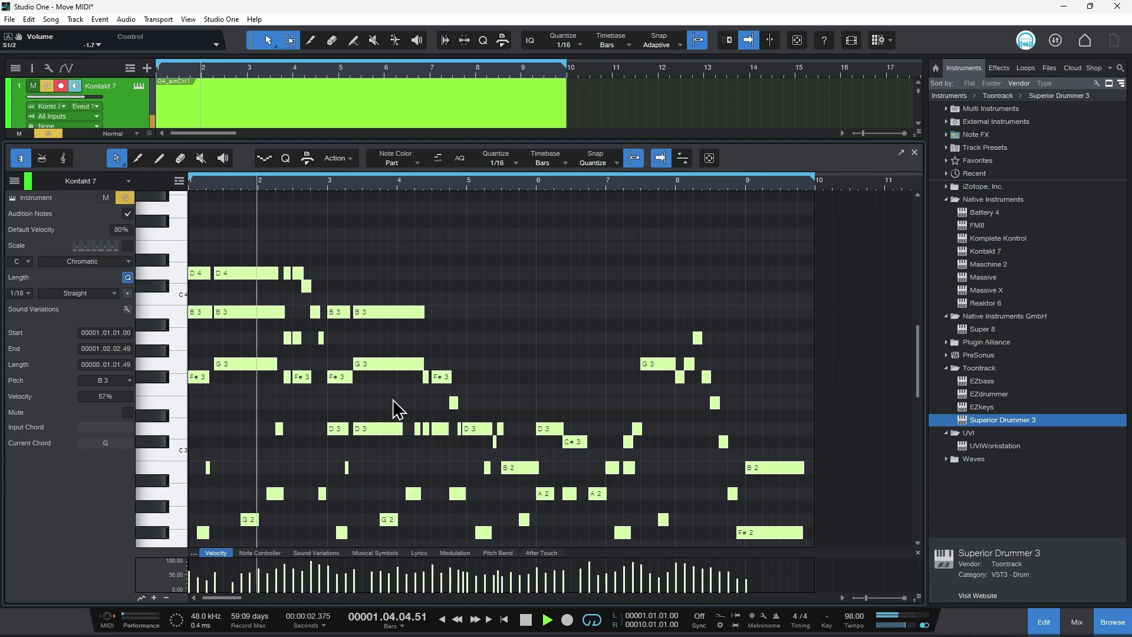
pyautogui.press('space')
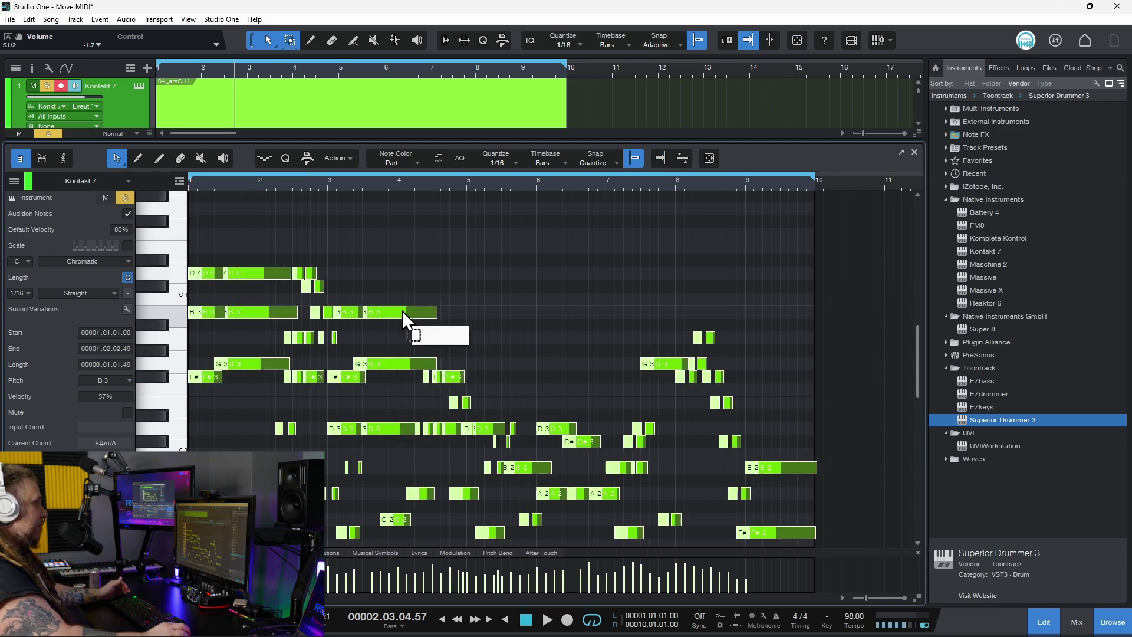
pyautogui.moveTo(402, 310); pyautogui.dragTo(486, 258)
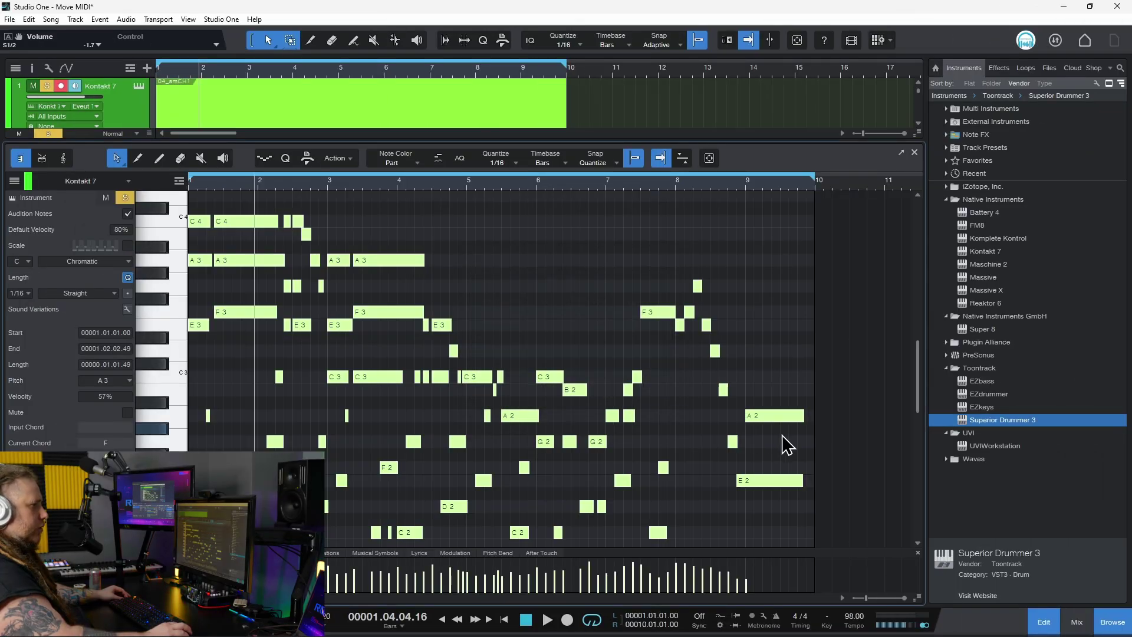
# Close the note editor and set the loop range to the first Superior Drummer 3 clip in the arrangement.
pyautogui.click(1050, 610)
pyautogui.moveTo(504, 73); pyautogui.dragTo(501, 87)
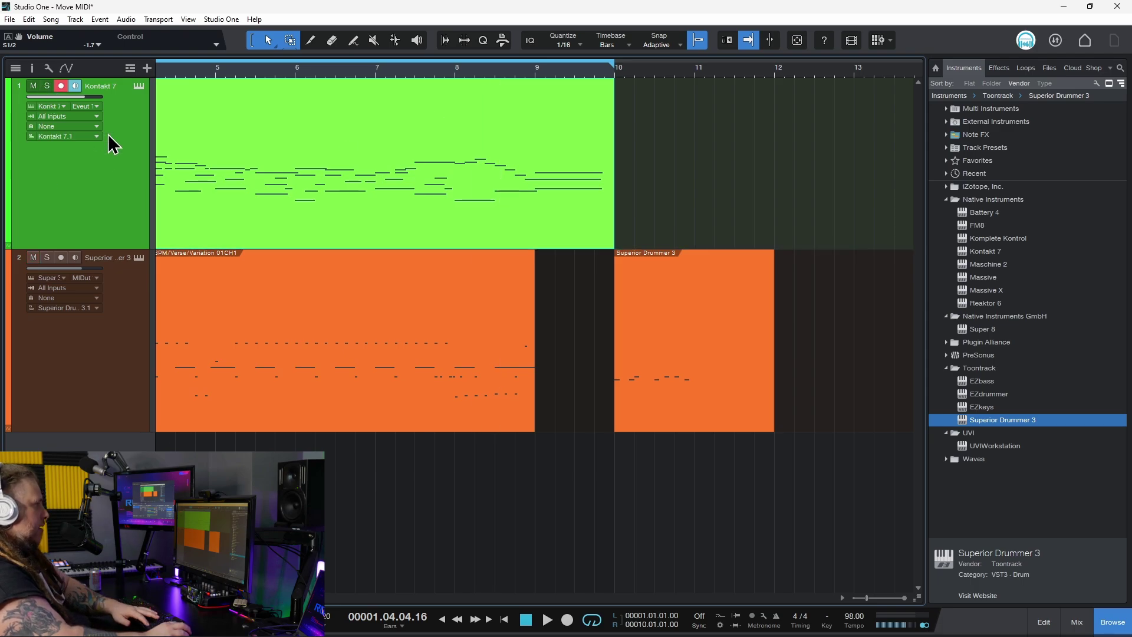
pyautogui.press(',')
pyautogui.click(228, 378)
pyautogui.press('p')
# Open the Superior Drummer 3 instrument window, solo its track and play the drum part.
pyautogui.click(139, 262)
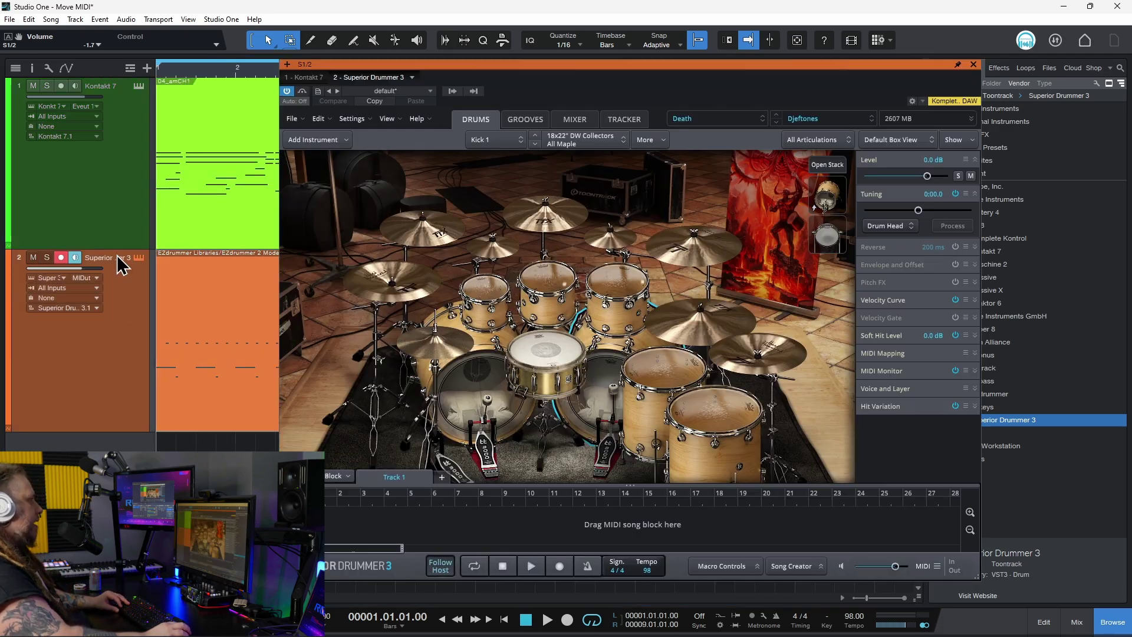
pyautogui.click(46, 257)
pyautogui.press('space')
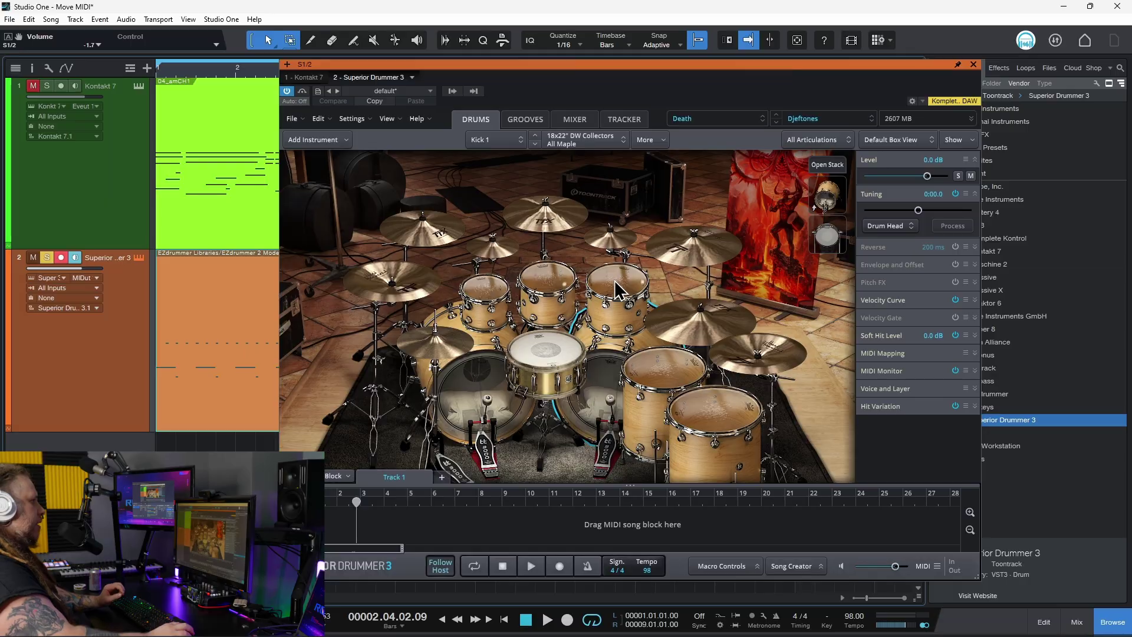
# Audition Racktom 3 and Kick 1 in the drum kit, then close the instrument window.
pyautogui.click(614, 281)
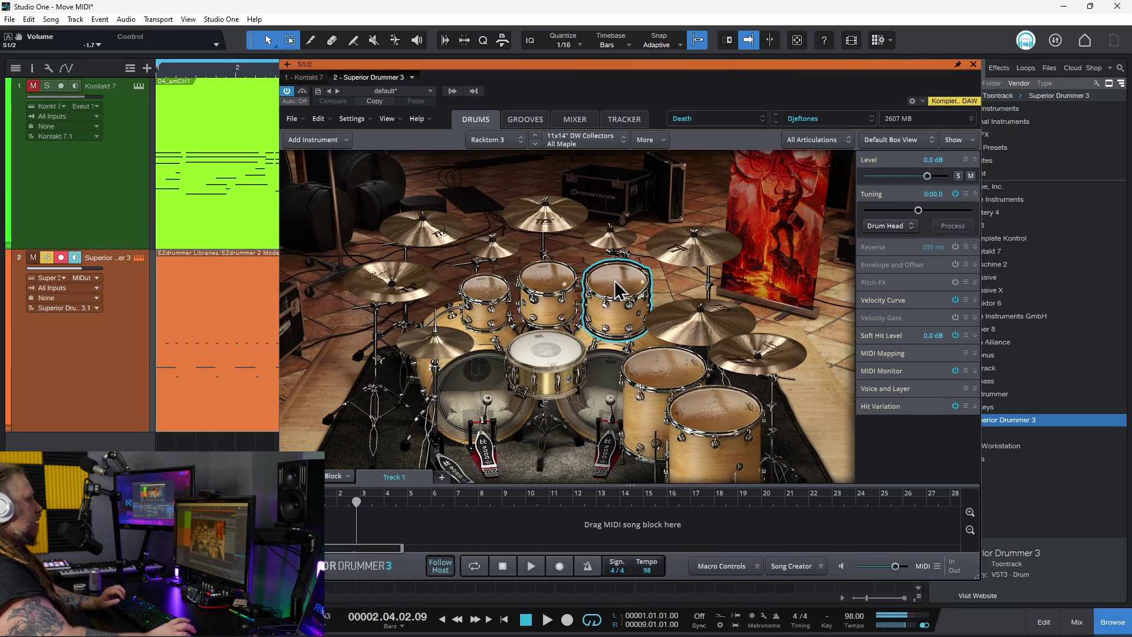
pyautogui.click(602, 400)
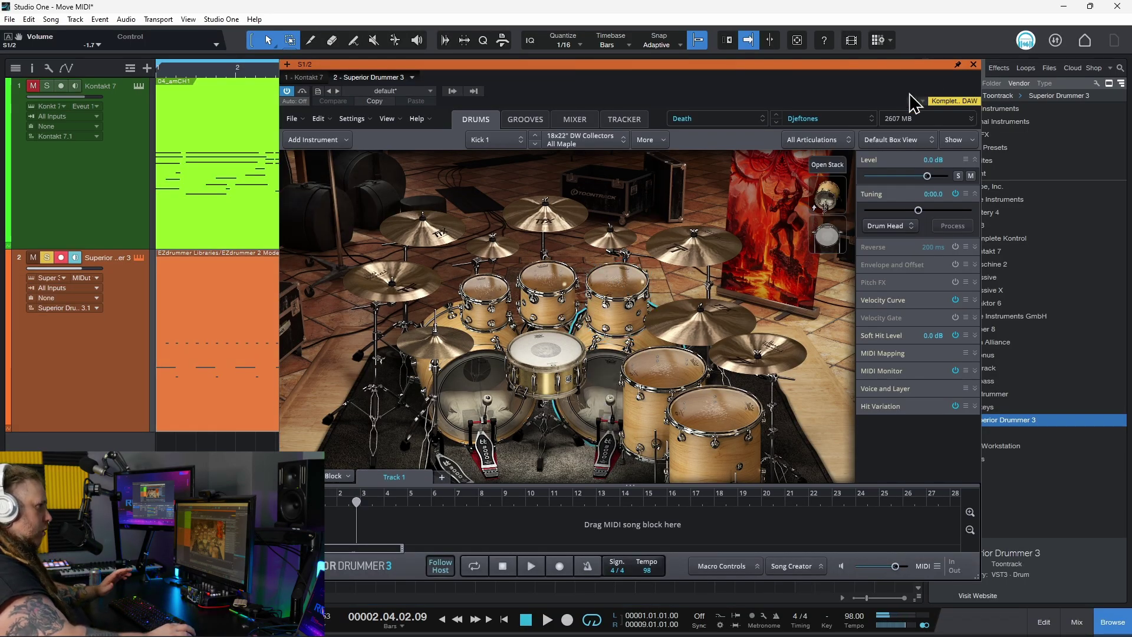
pyautogui.click(974, 64)
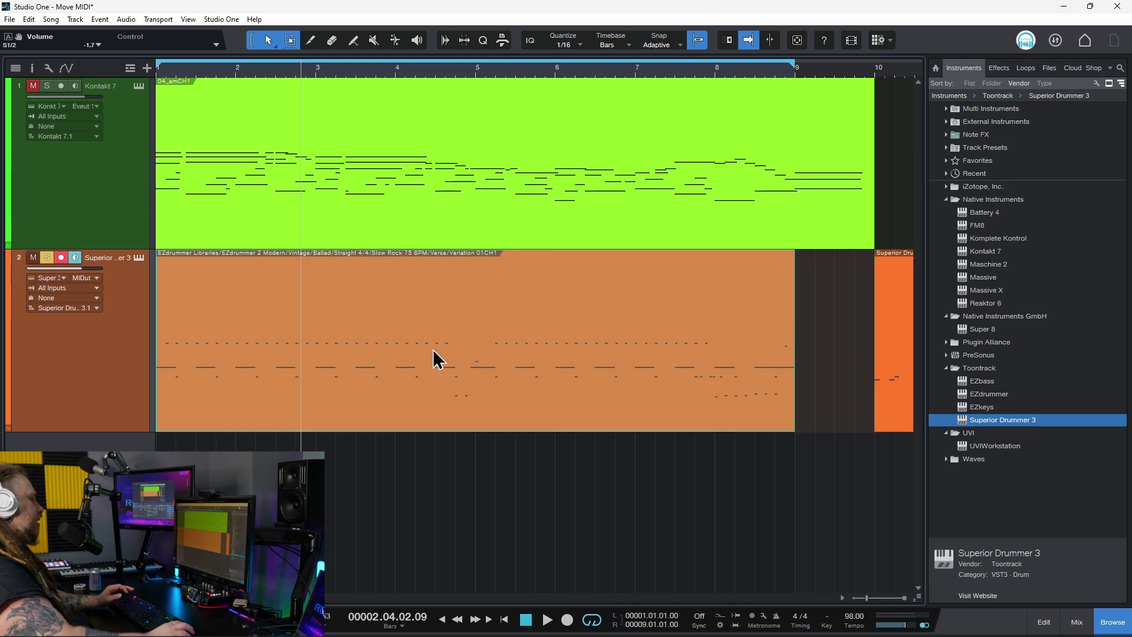
# Open the first Superior Drummer 3 clip in the note editor and examine which pitches its notes use.
pyautogui.doubleClick(425, 389)
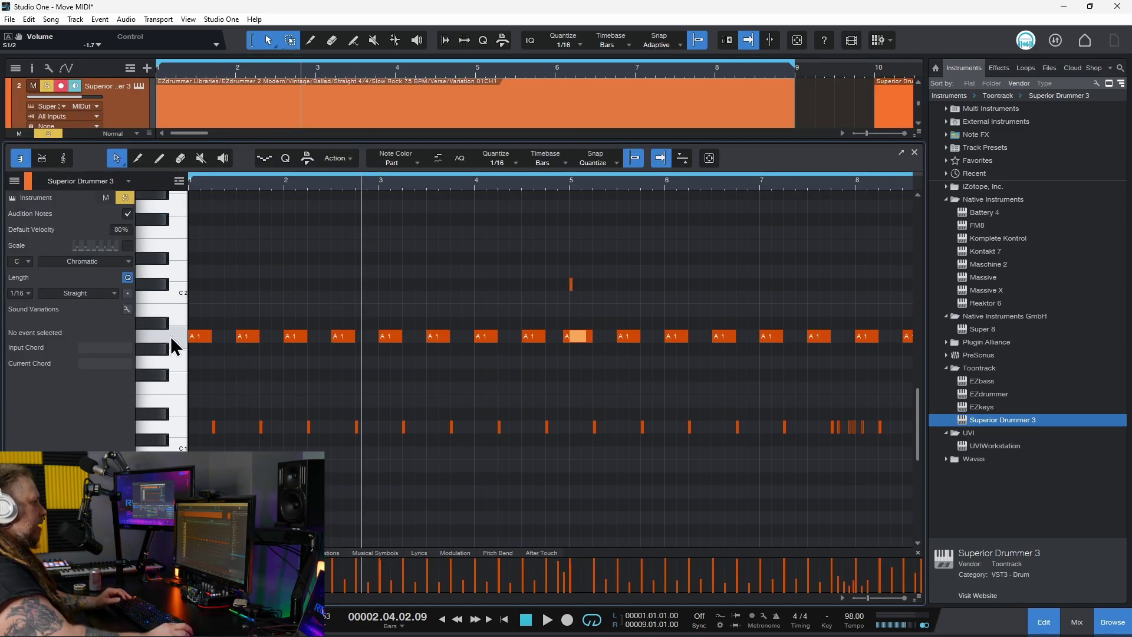
pyautogui.scroll(-4, 472, 181)
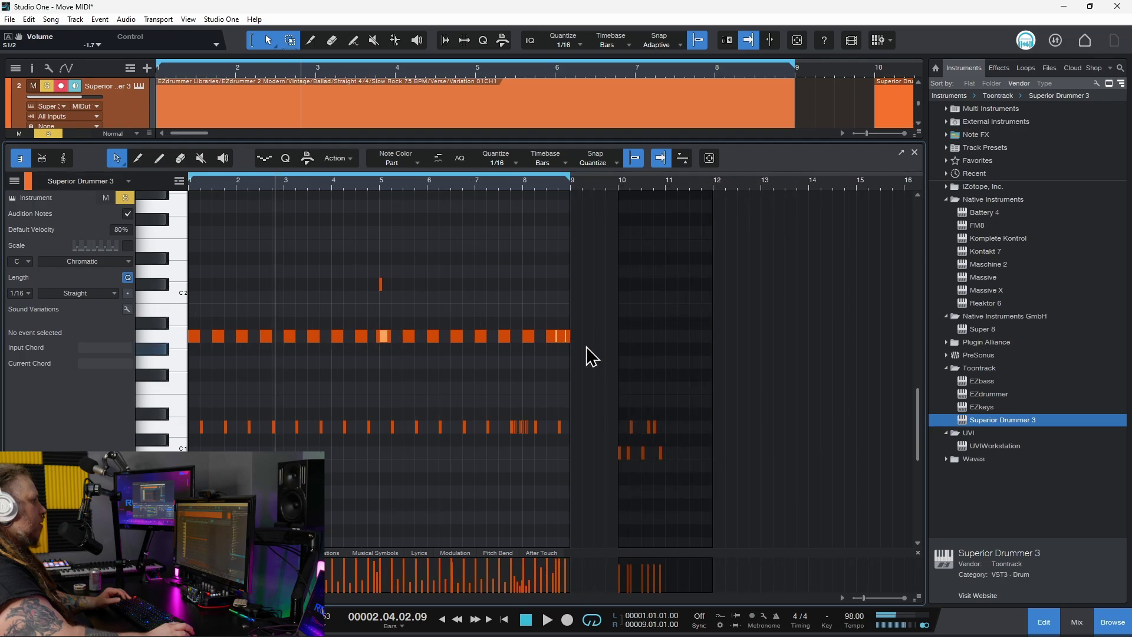
pyautogui.scroll(-2, 296, 435)
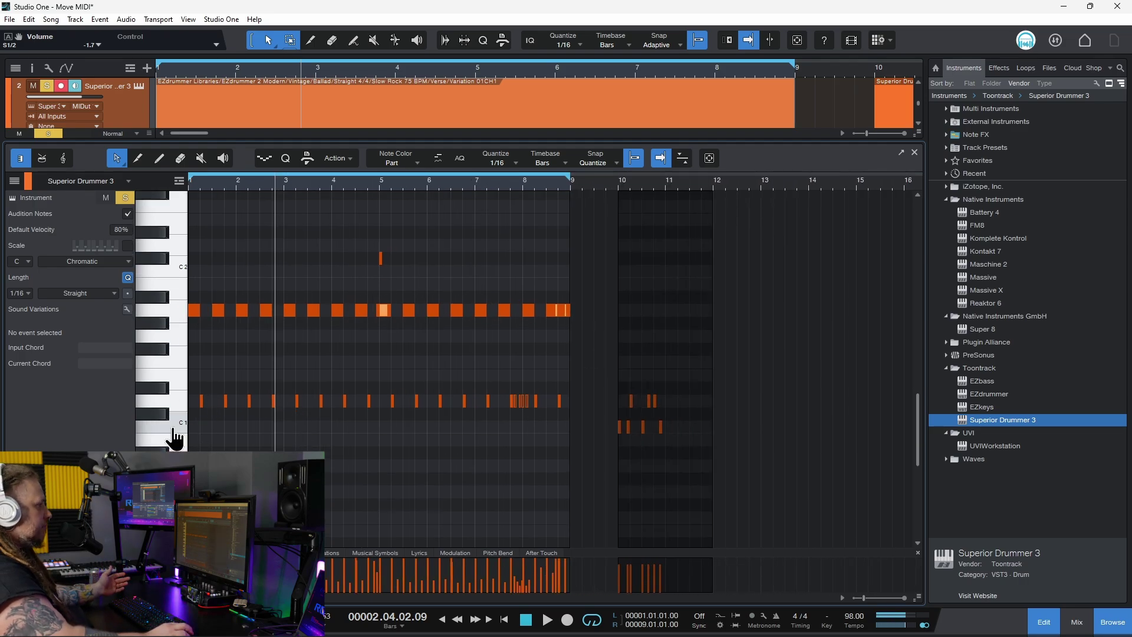
pyautogui.scroll(2, 175, 440)
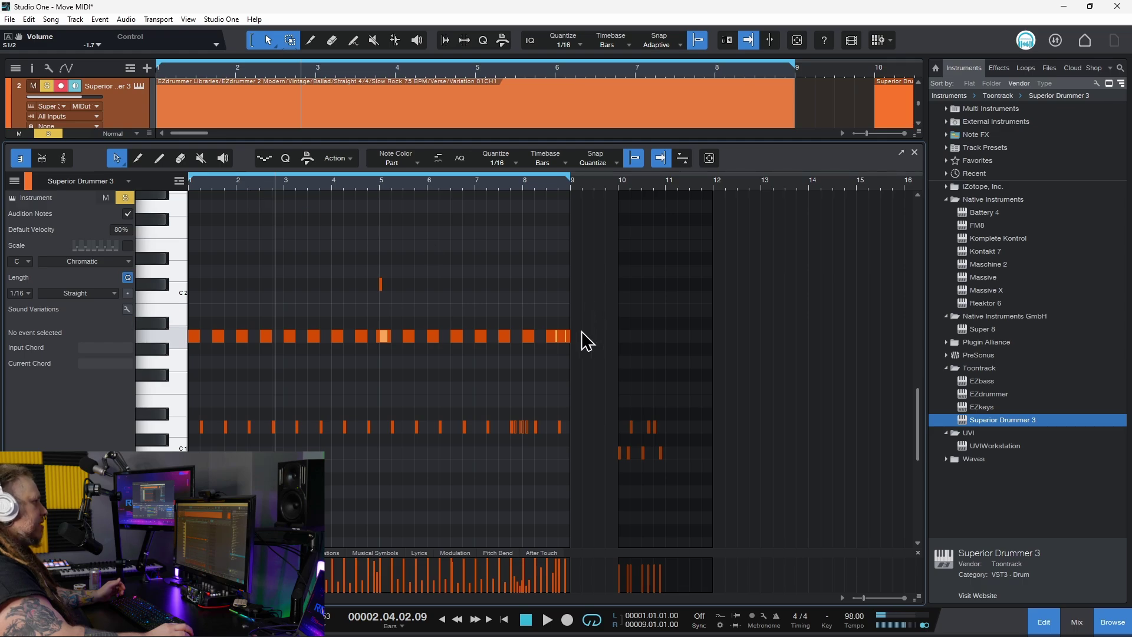
# Marquee-select the row of A 1 notes in the drum clip, then clear the selection.
pyautogui.moveTo(584, 341); pyautogui.dragTo(195, 361)
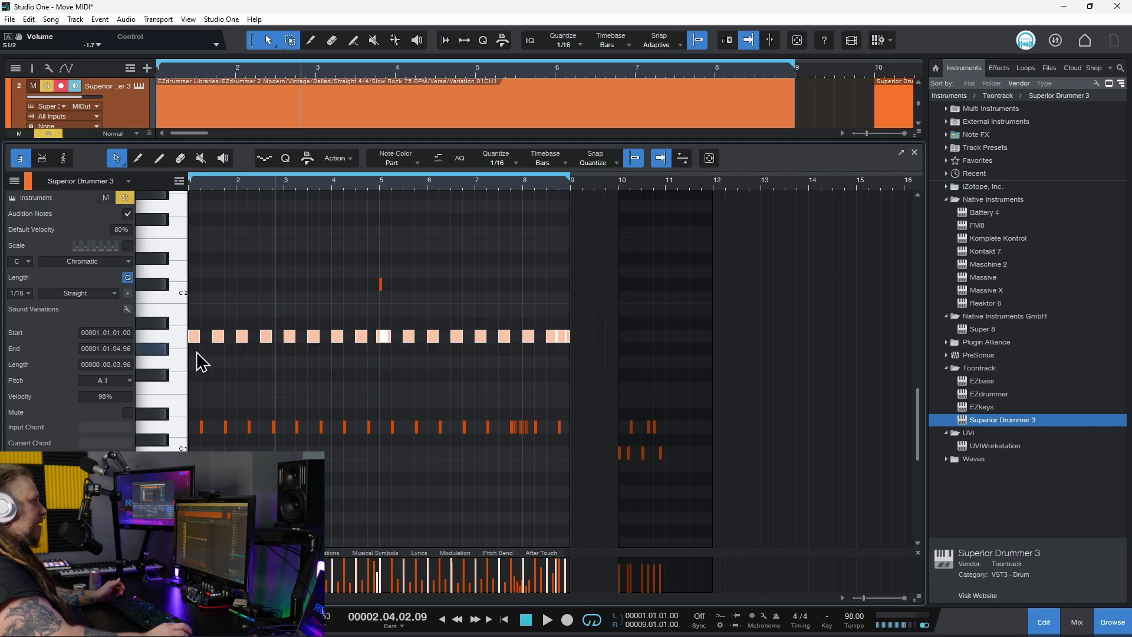
pyautogui.moveTo(583, 317); pyautogui.dragTo(228, 357)
pyautogui.moveTo(223, 185); pyautogui.dragTo(221, 195)
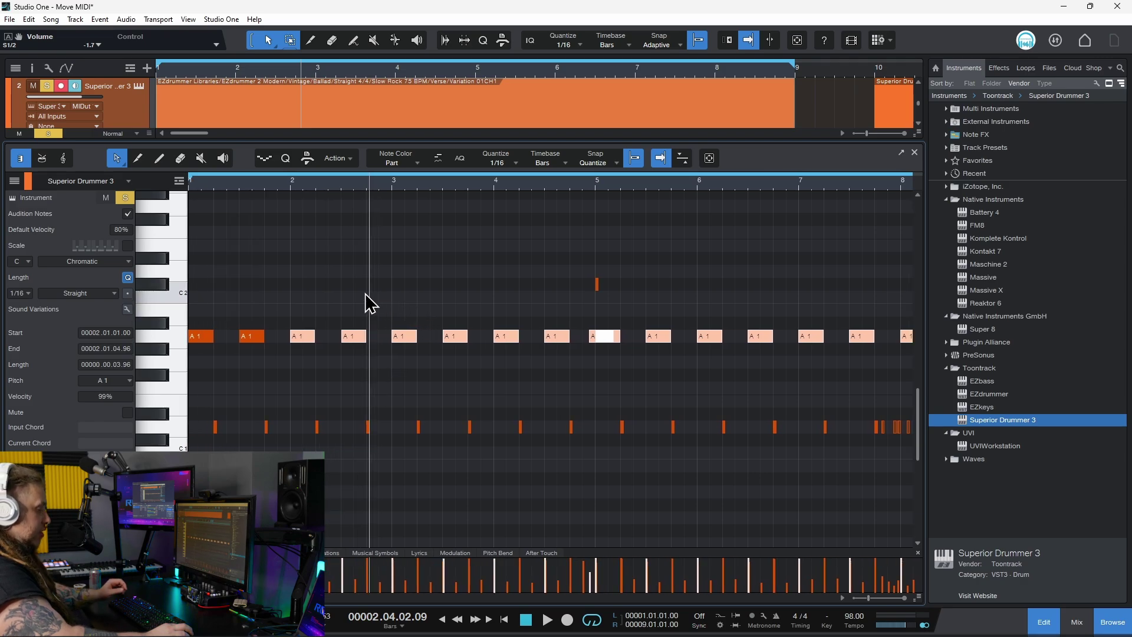
pyautogui.click(361, 301)
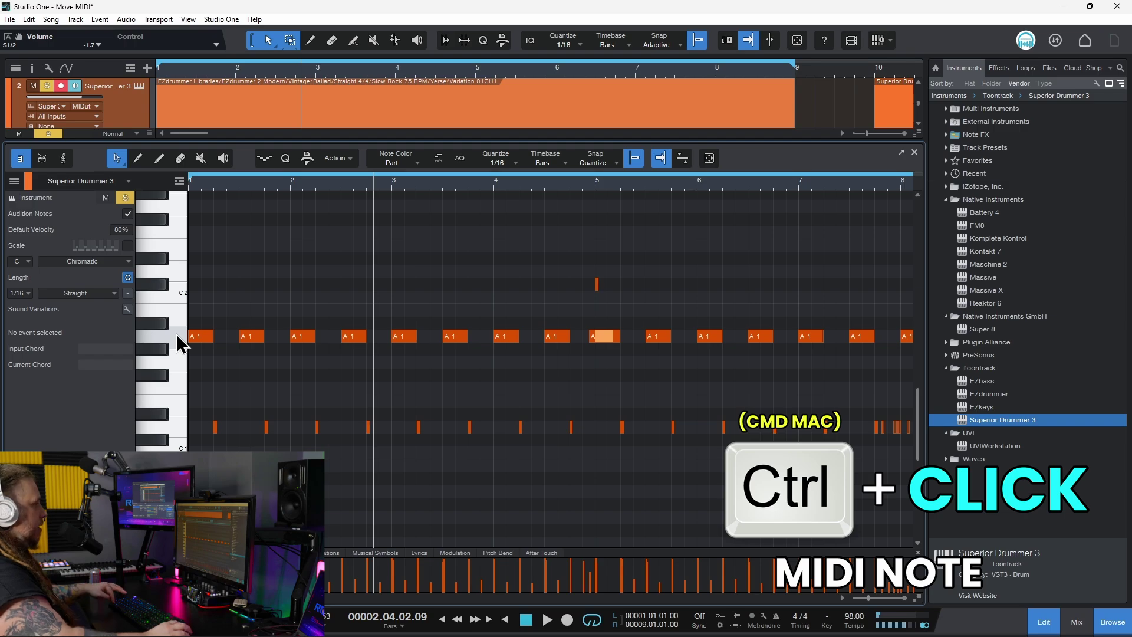
# Select every A 1 note in the drum clip at once and set them all to C 1 with the Transpose function.
pyautogui.keyDown('ctrl'); pyautogui.click(175, 333); pyautogui.keyUp('ctrl')
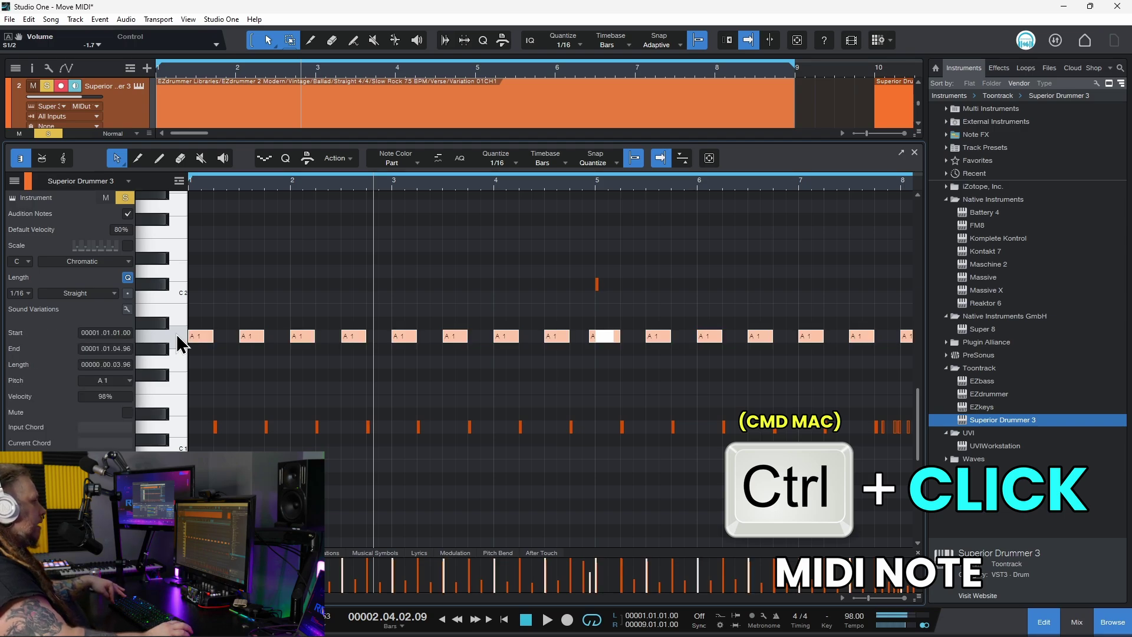
pyautogui.moveTo(485, 186); pyautogui.dragTo(489, 197)
pyautogui.hscroll(-1, 417, 273)
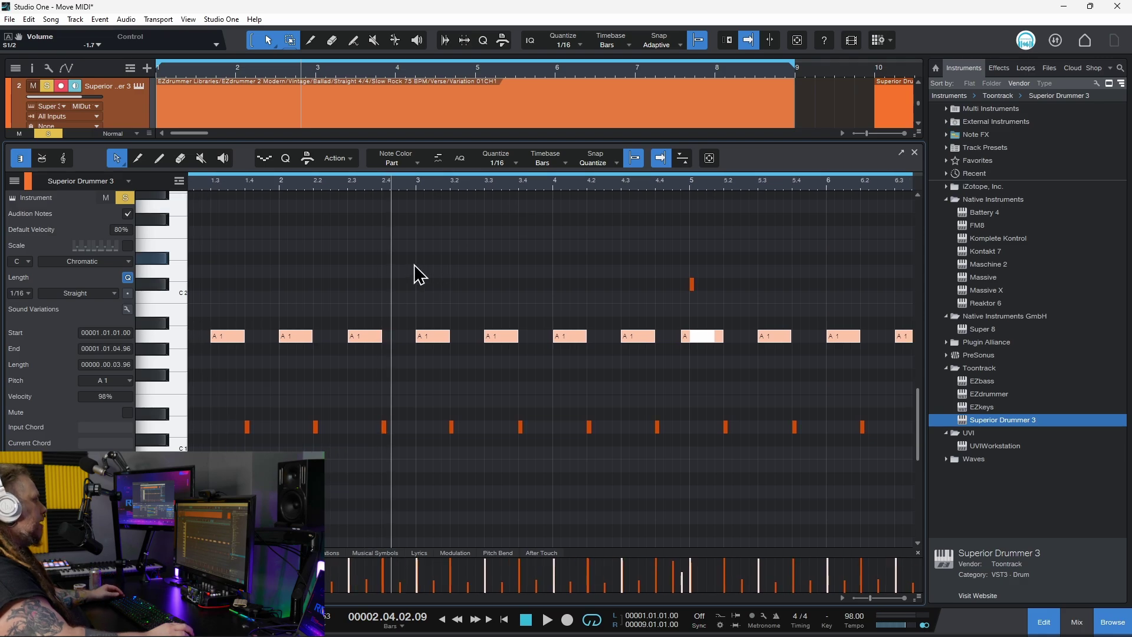
pyautogui.hscroll(-2, 293, 325)
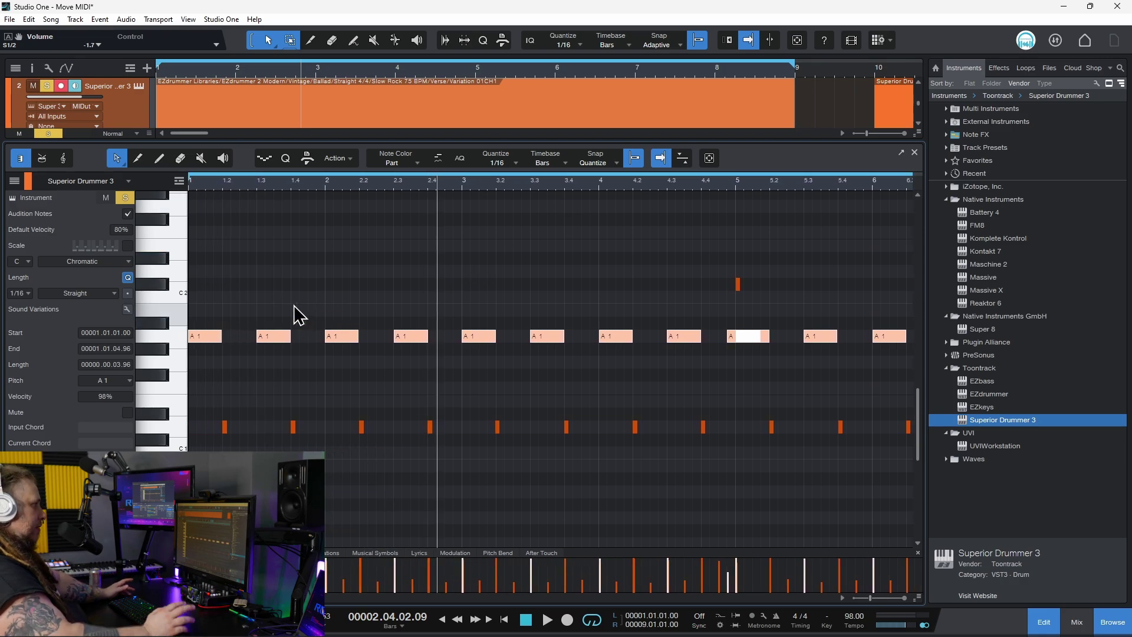
pyautogui.rightClick(346, 341)
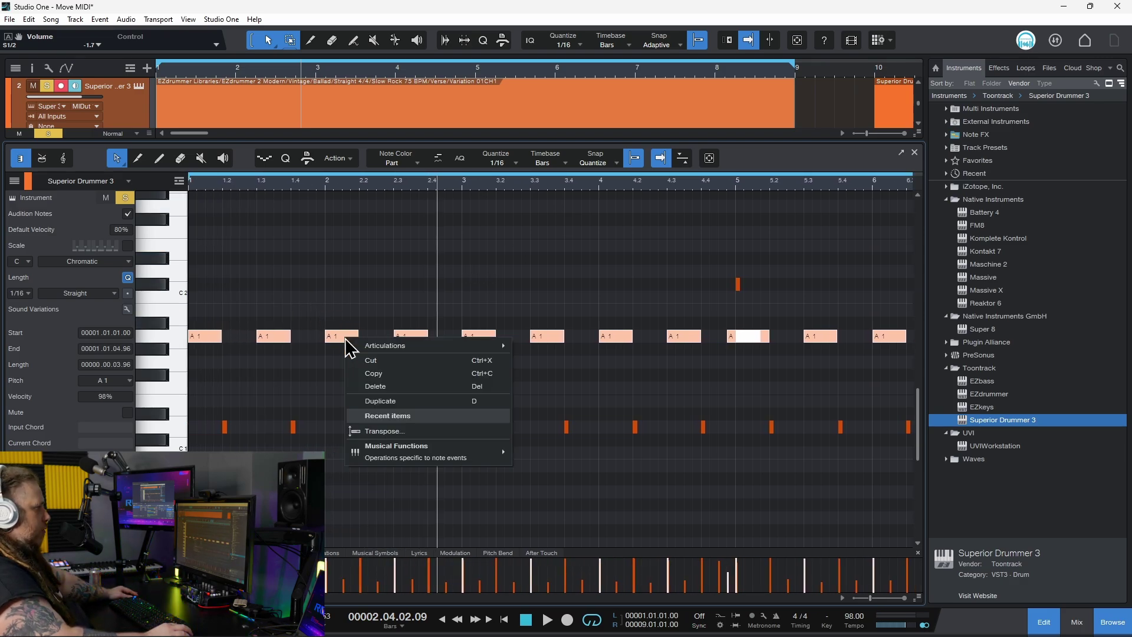
pyautogui.click(391, 431)
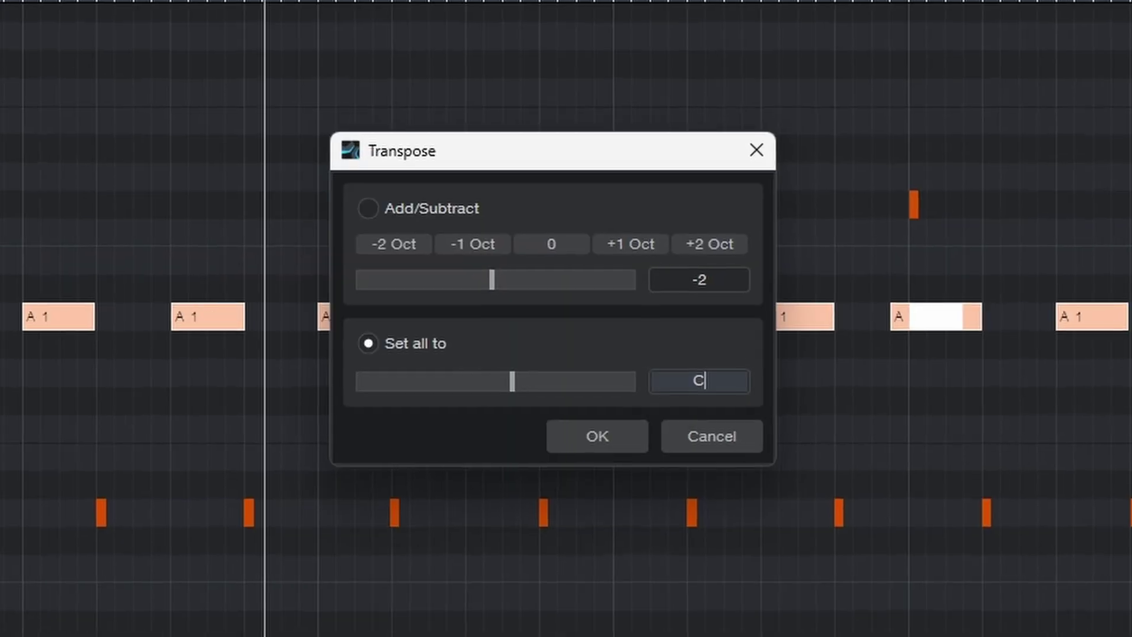
pyautogui.write('1')
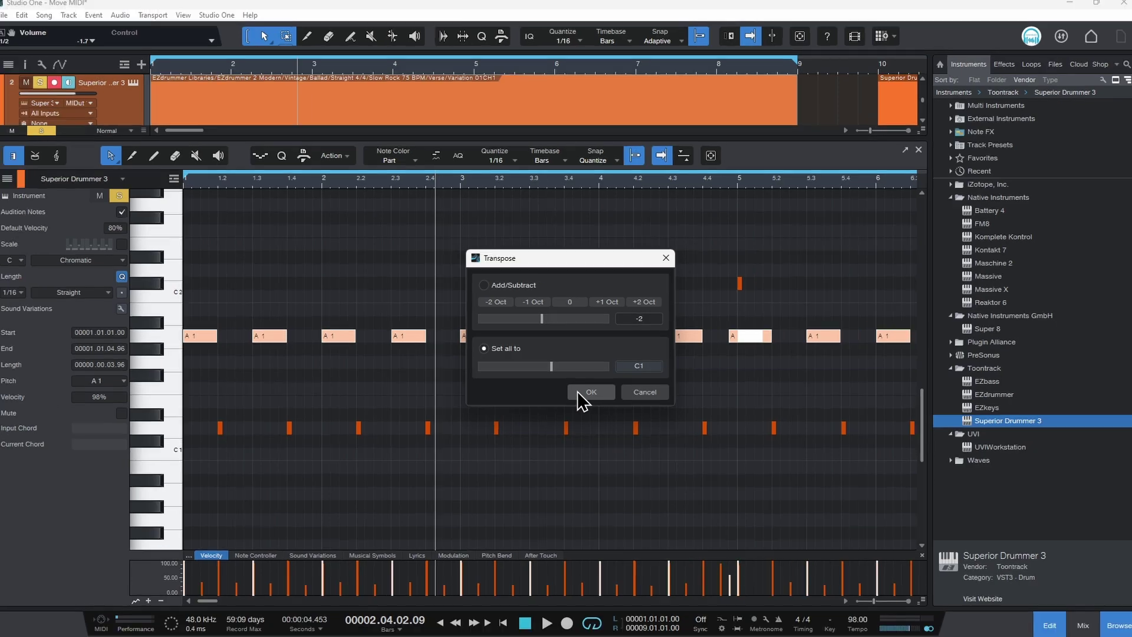
pyautogui.click(577, 392)
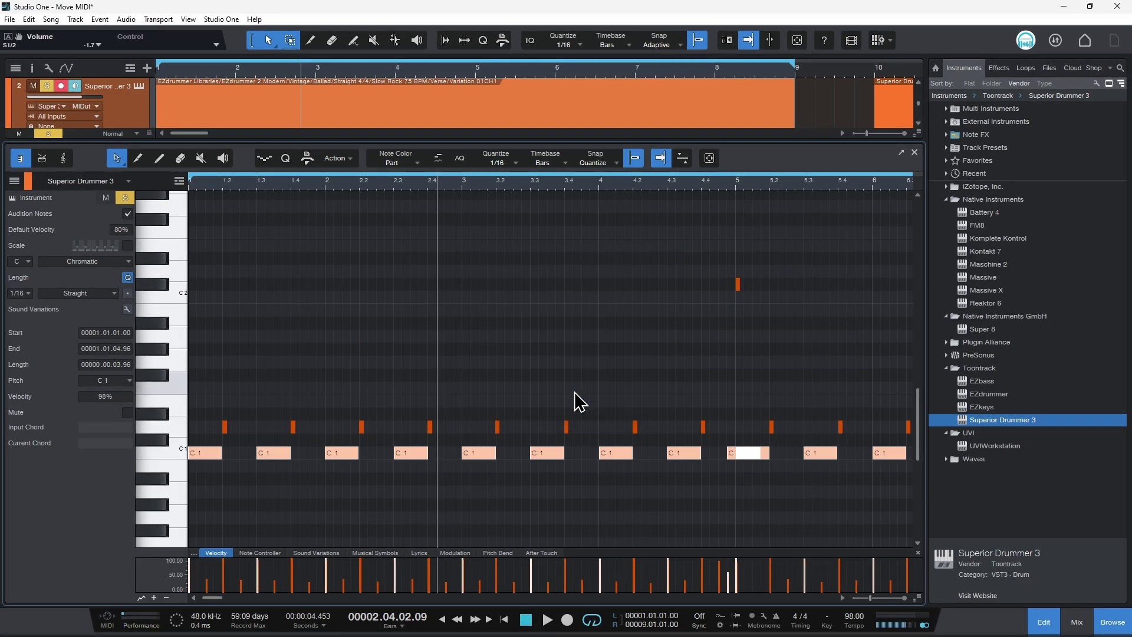
# Play the drum clip from the start to check the moved C 1 notes.
pyautogui.scroll(-2, 366, 354)
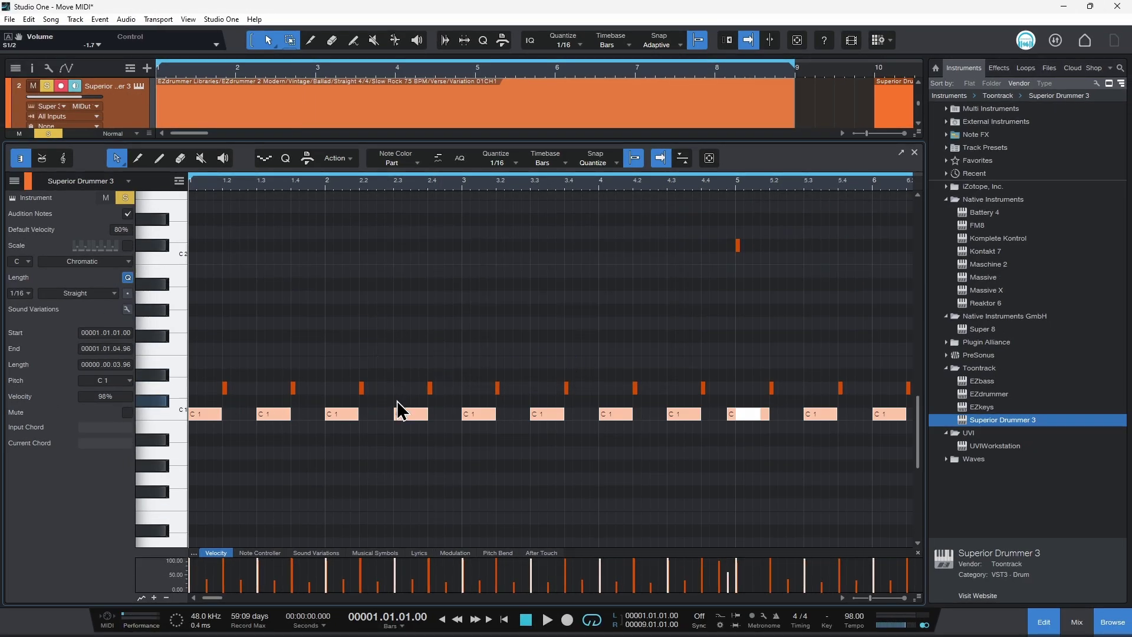
pyautogui.scroll(-3, 570, 178)
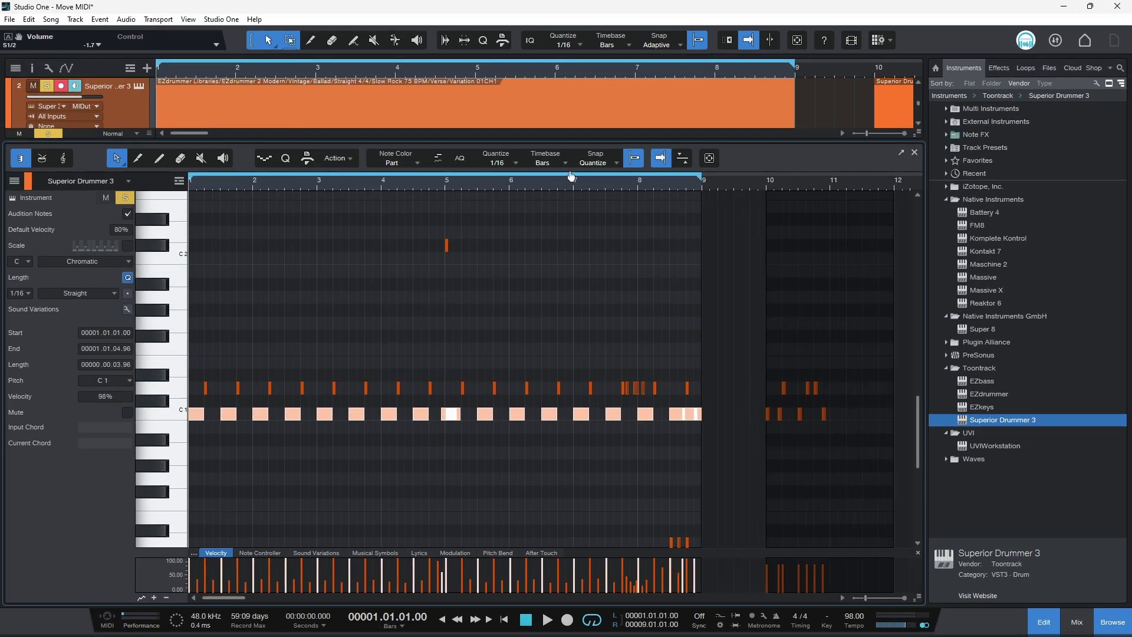
pyautogui.press('space')
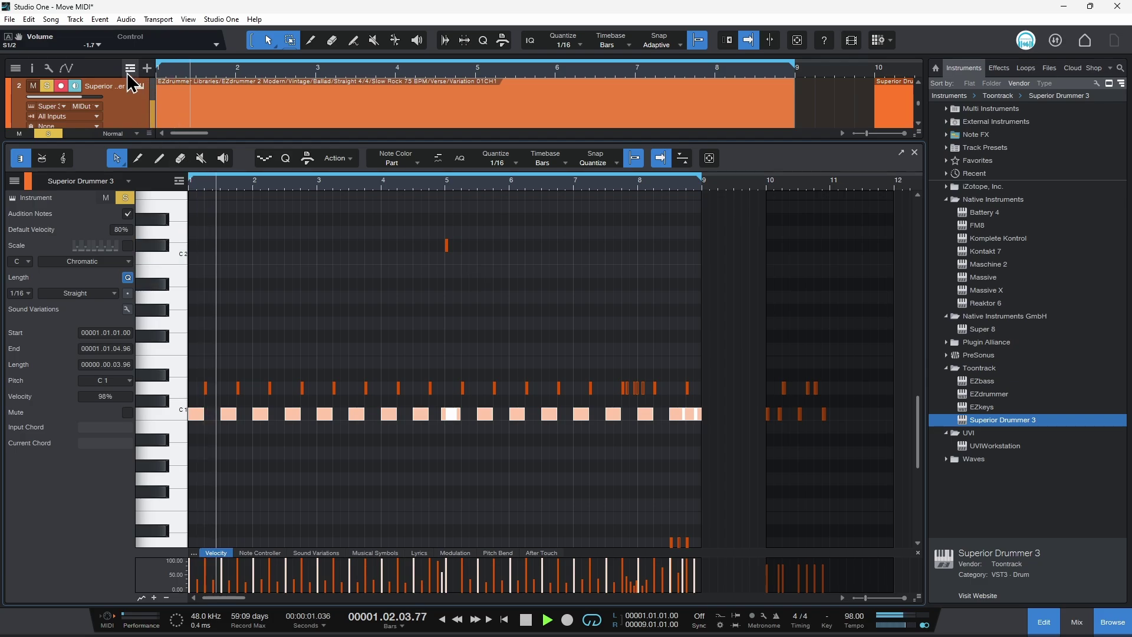
# Open the Superior Drummer 3 instrument window to watch the kit during playback, and close it again.
pyautogui.click(139, 89)
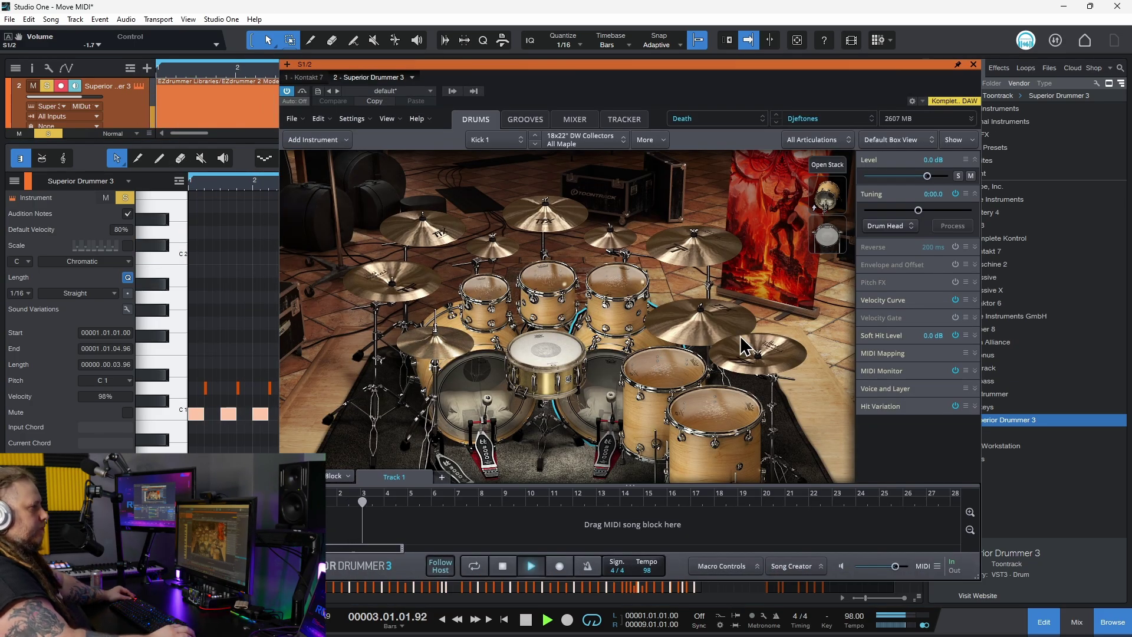
pyautogui.click(973, 63)
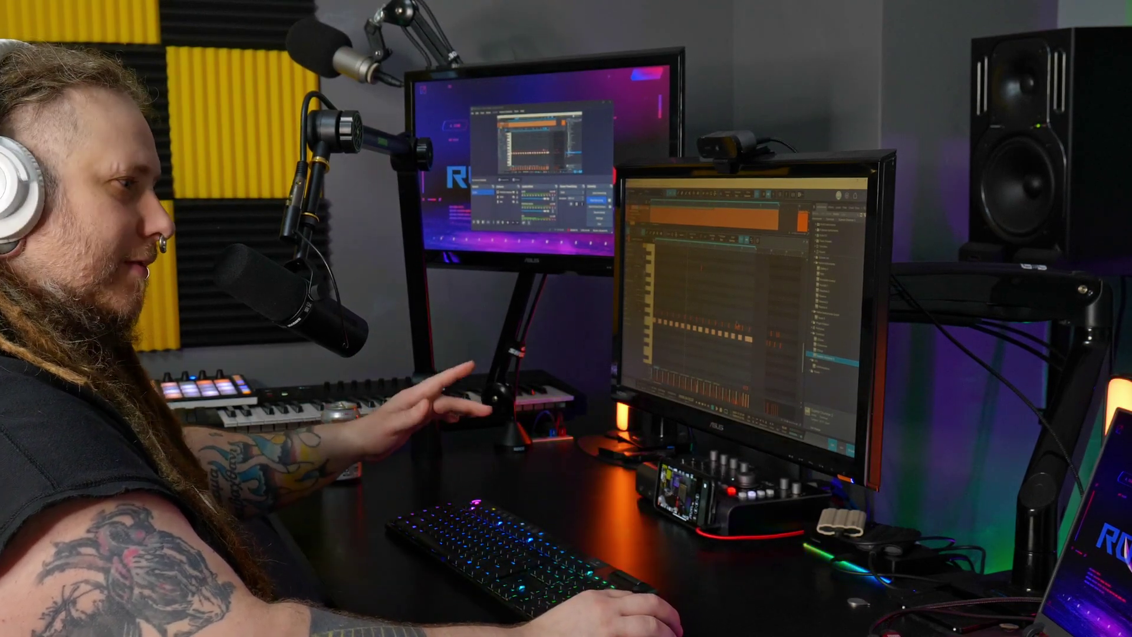
# Return to the arrangement and set the loop range around the Superior Drummer 3 clip at bars 10 to 12.
pyautogui.press('F2')
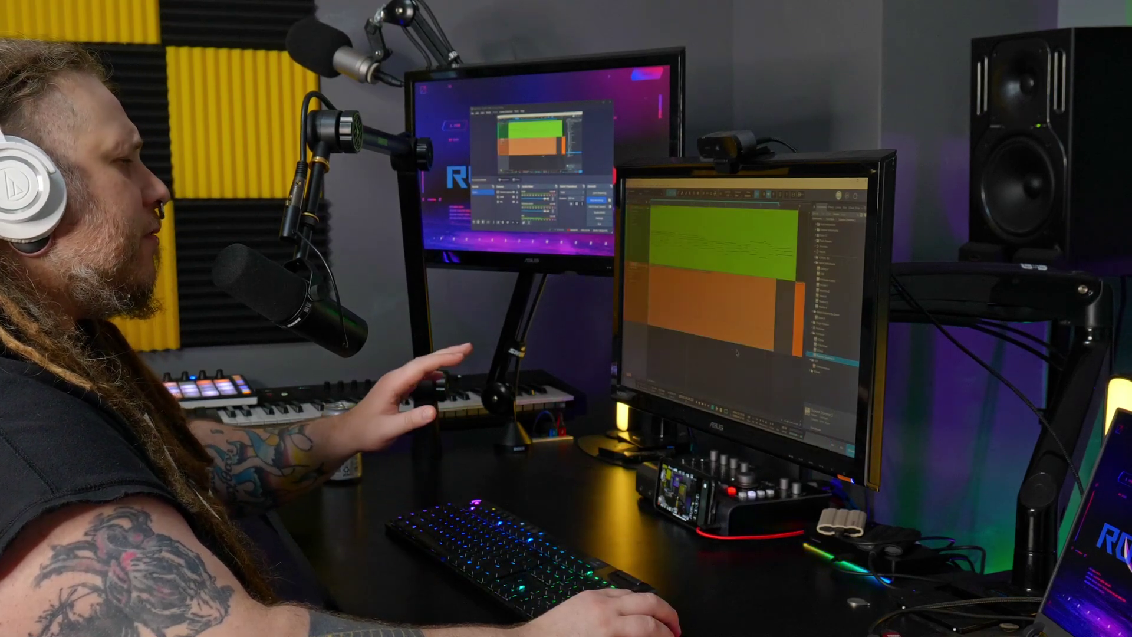
pyautogui.hscroll(2, 737, 352)
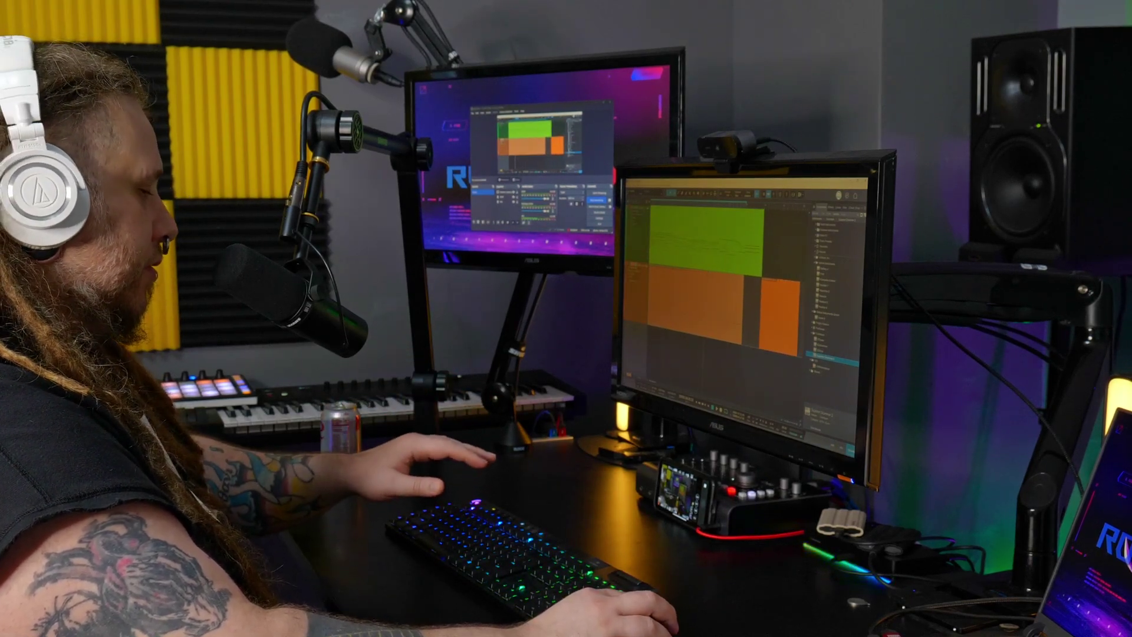
pyautogui.scroll(-2, 711, 315)
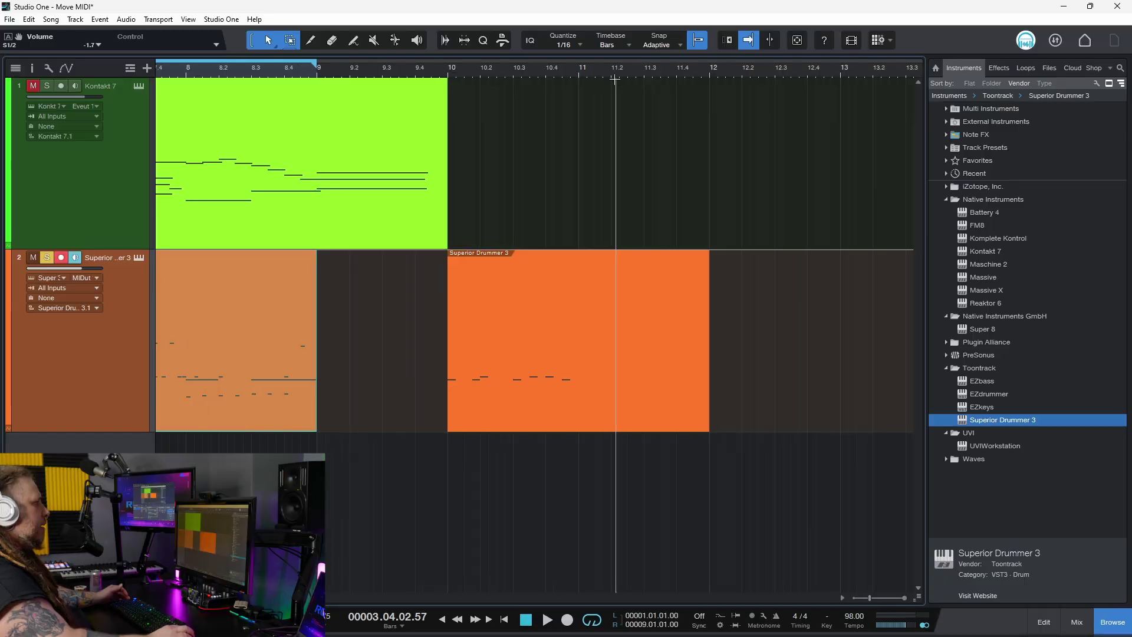
pyautogui.click(529, 359)
pyautogui.press('p')
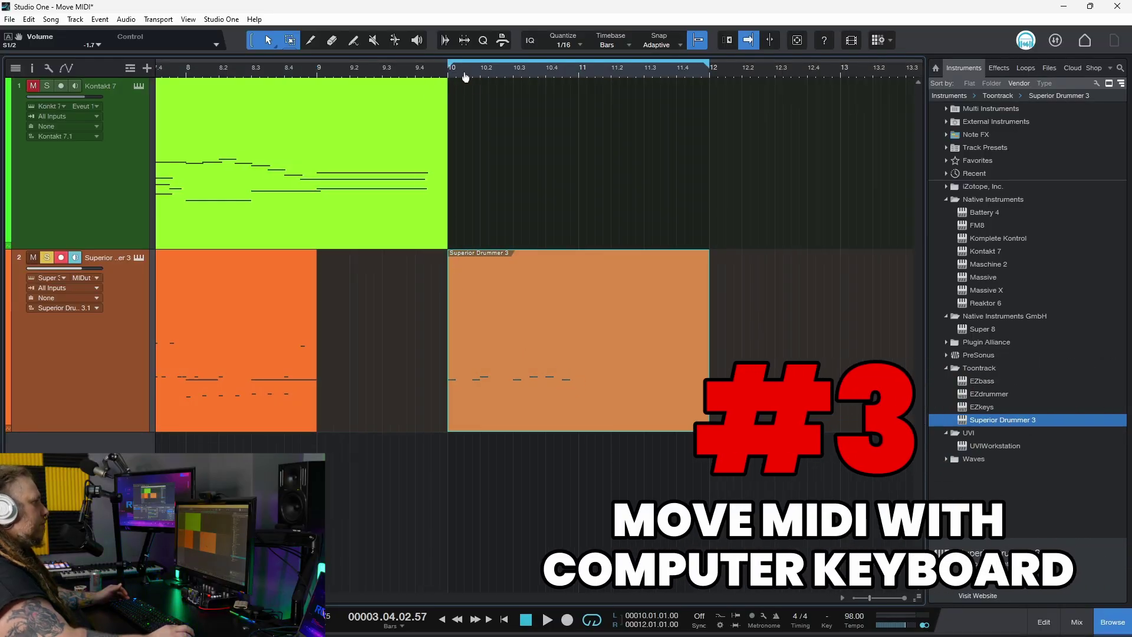
# Open the bar 10 Superior Drummer 3 clip in the note editor and play its notes from bar 10.
pyautogui.scroll(2, 465, 77)
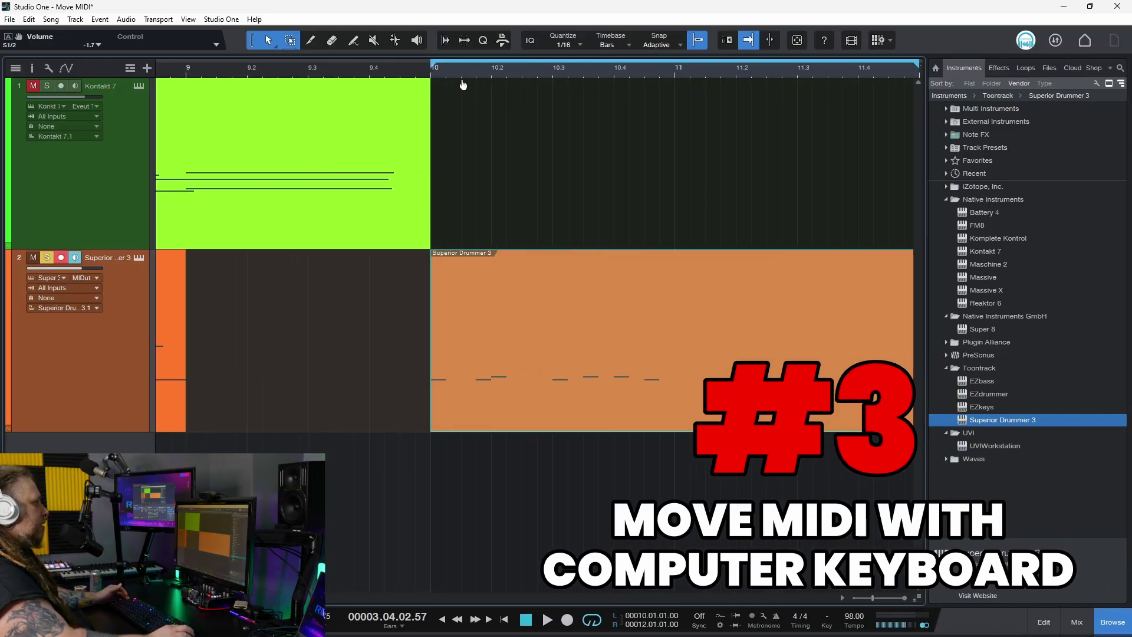
pyautogui.doubleClick(518, 422)
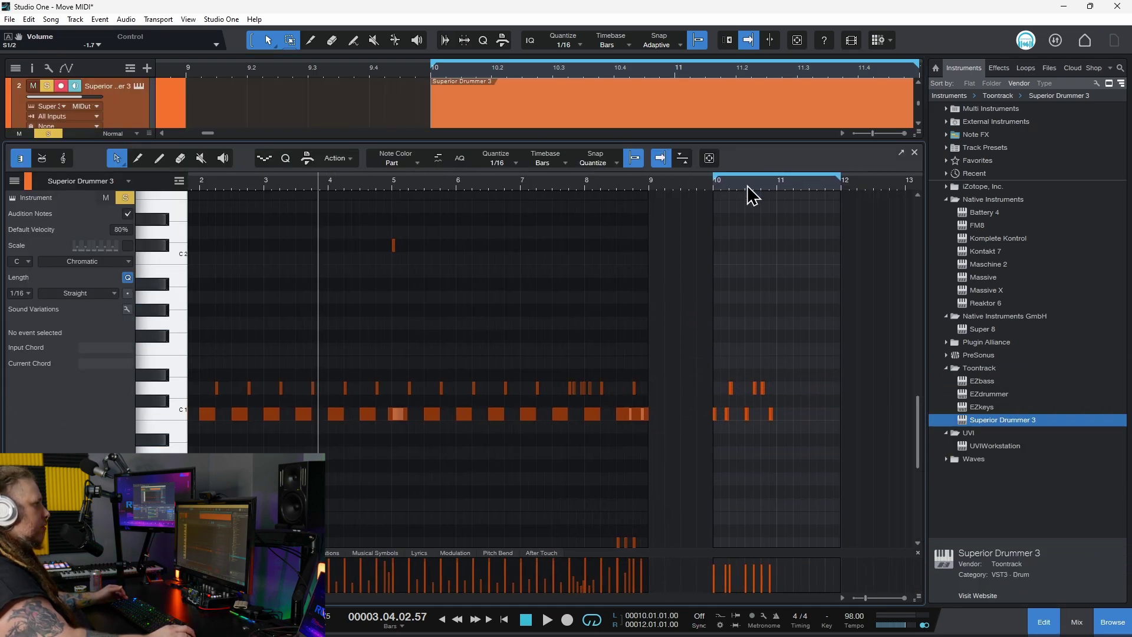
pyautogui.moveTo(748, 185); pyautogui.dragTo(395, 236)
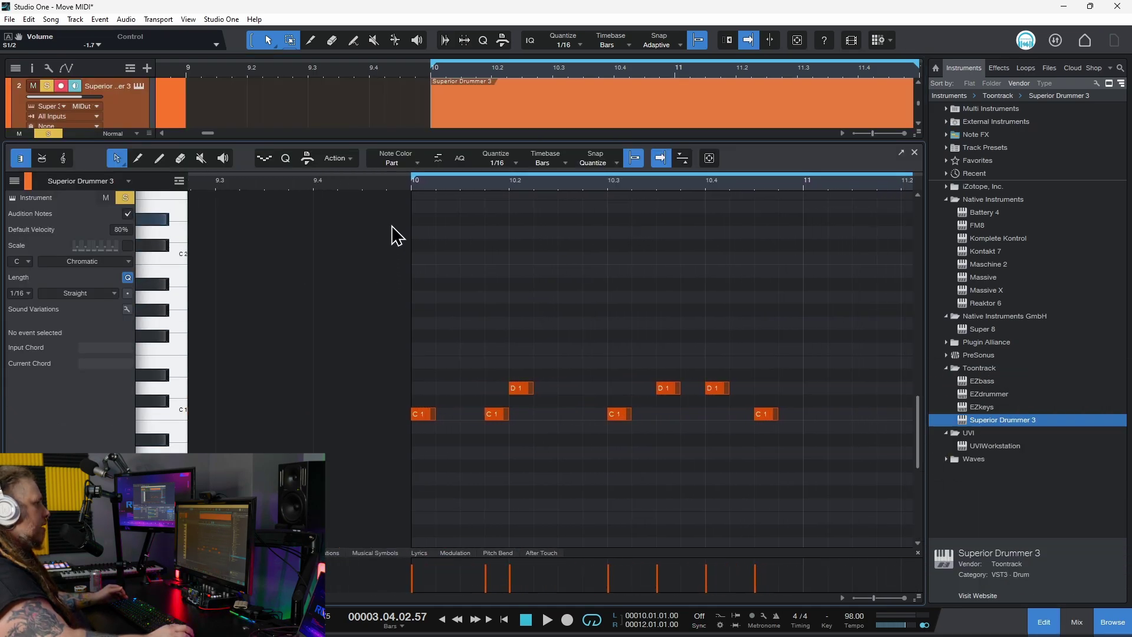
pyautogui.click(410, 184)
pyautogui.press('space')
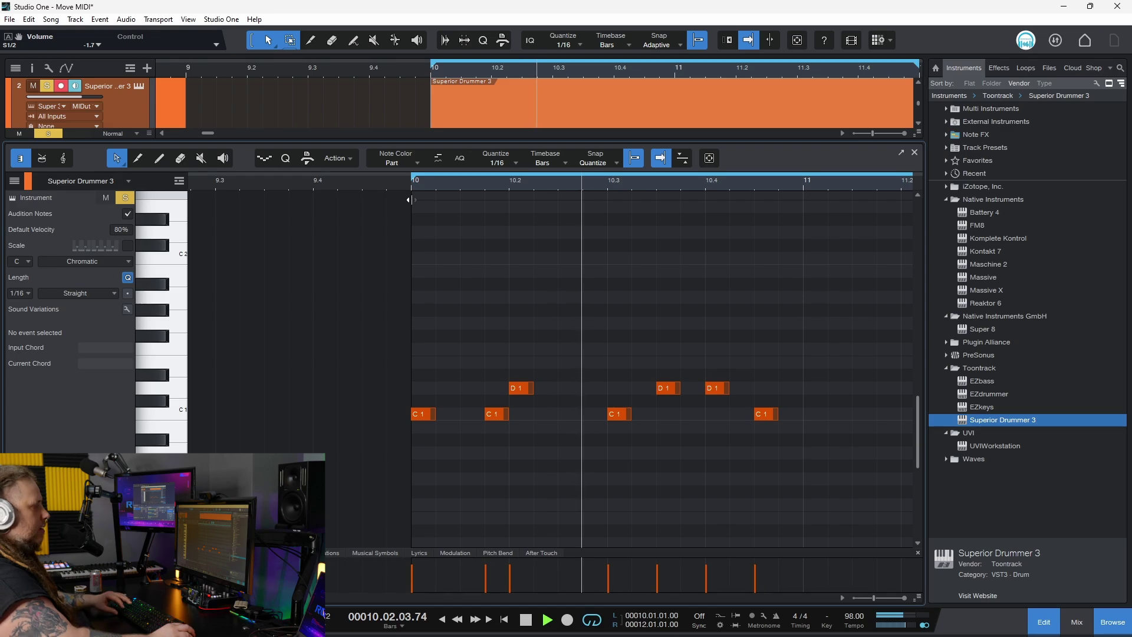
pyautogui.moveTo(410, 184); pyautogui.dragTo(383, 190)
pyautogui.press('f')
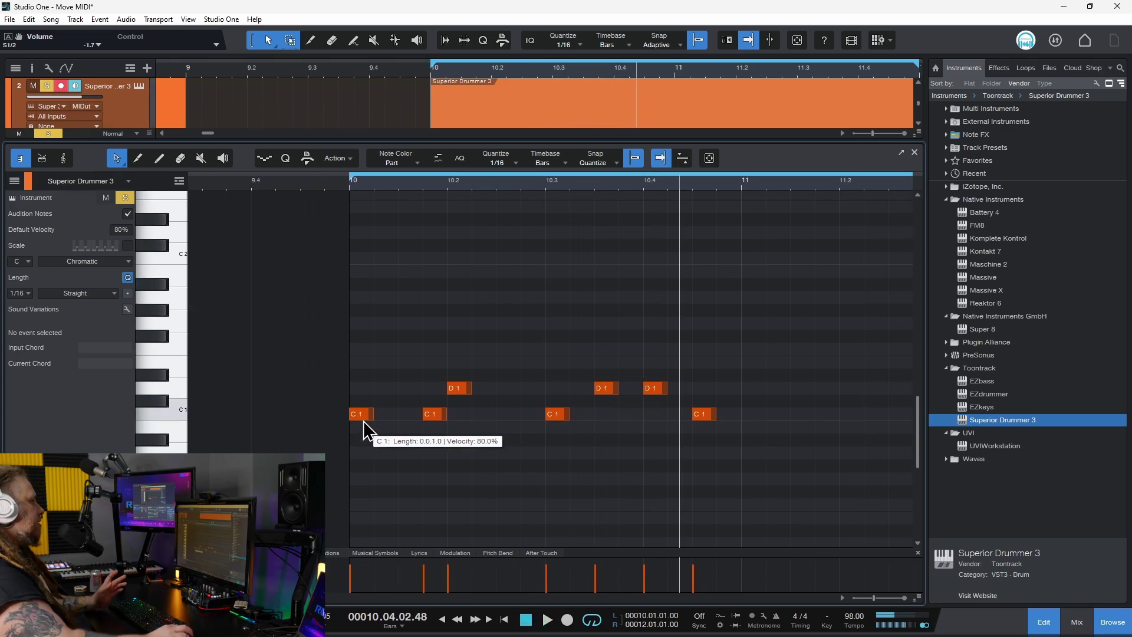
# Nudge only the first C 1 note of the short drum clip up to D# 1 in semitone steps and back to C 1.
pyautogui.click(362, 418)
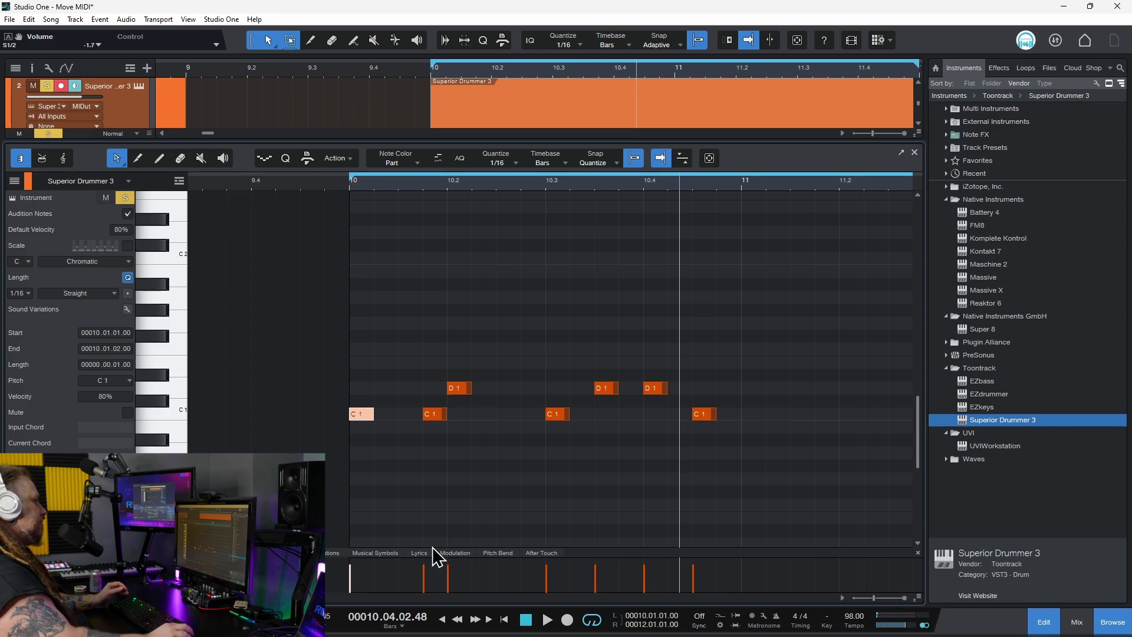
pyautogui.moveTo(360, 412); pyautogui.dragTo(405, 284)
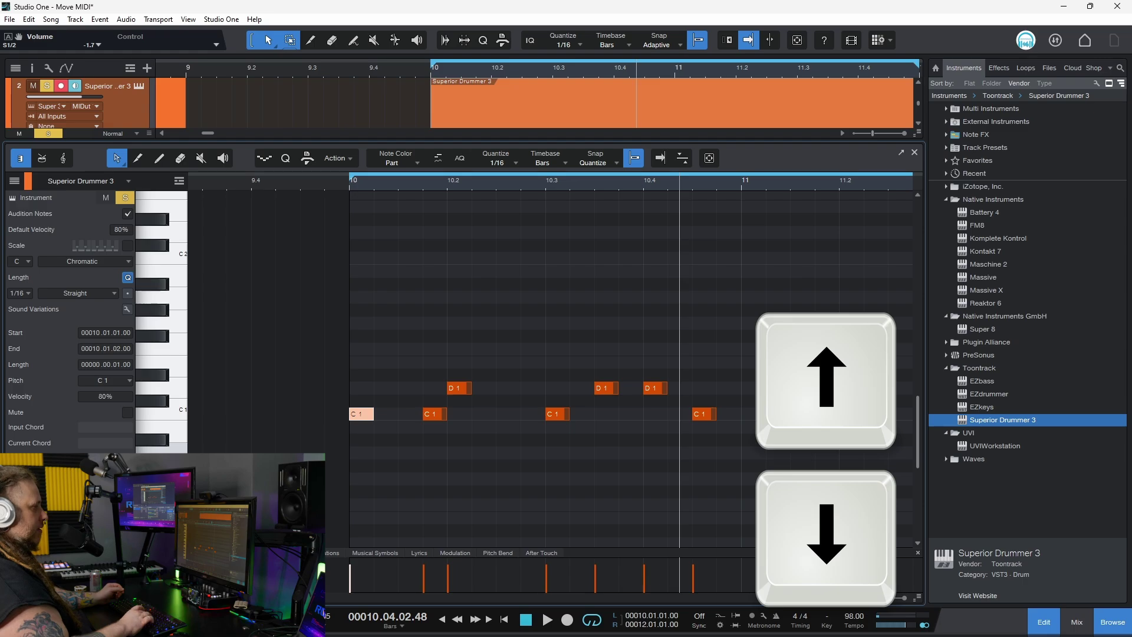
pyautogui.press('Up')
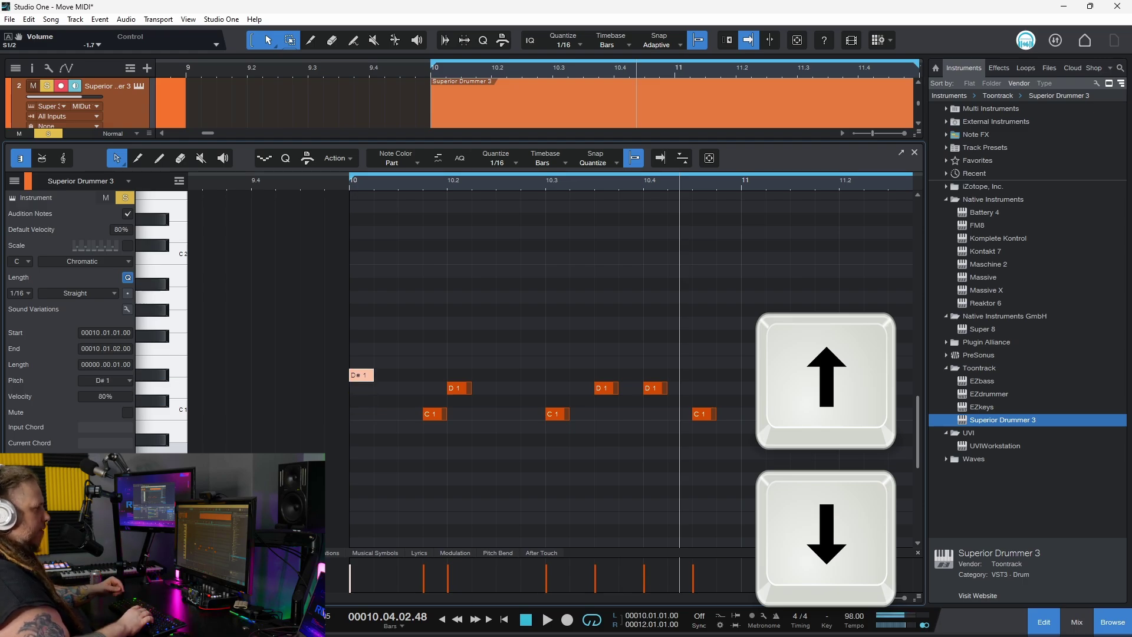
pyautogui.press('Up')
pyautogui.press('Up')
pyautogui.press('Up')
pyautogui.press('Down')
pyautogui.press('Down')
pyautogui.press('Down')
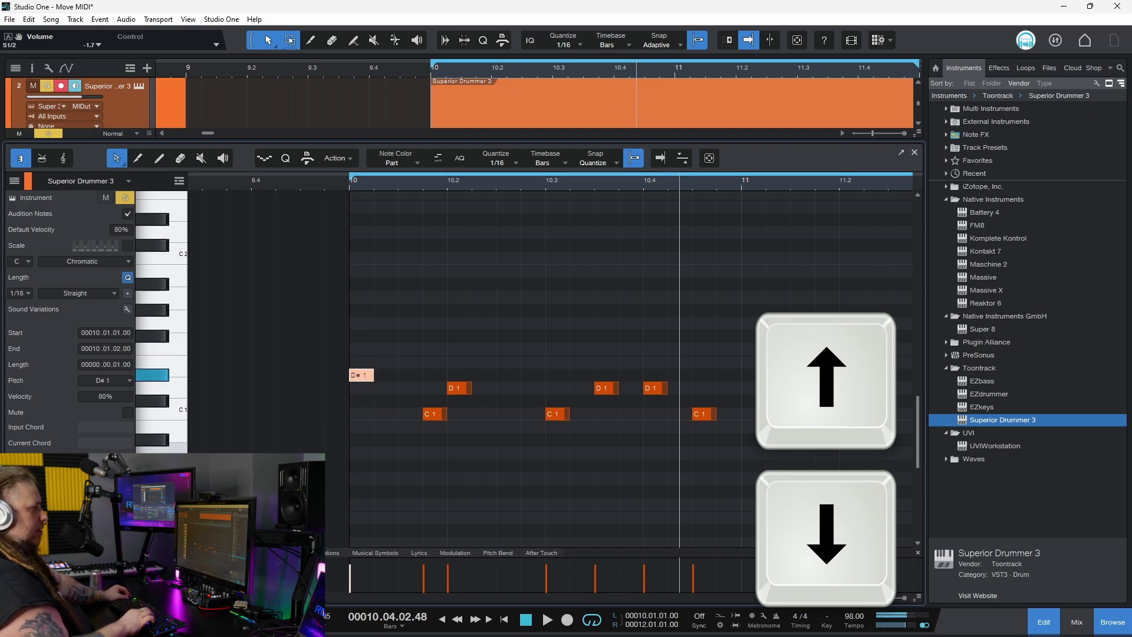
# Select the row of C 1 notes and nudge them together up three semitones and back down to C 1.
pyautogui.press('Down')
pyautogui.press('Down')
pyautogui.press('Down')
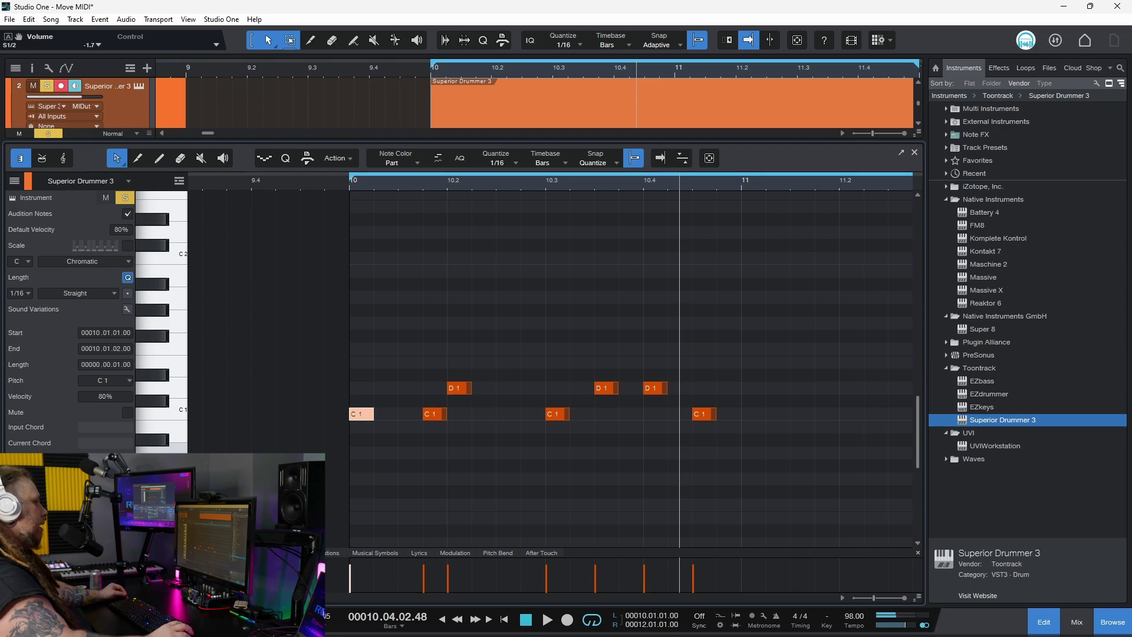
pyautogui.click(313, 422)
pyautogui.moveTo(318, 412); pyautogui.dragTo(769, 427)
pyautogui.press('Up')
pyautogui.press('Up')
pyautogui.press('Up')
pyautogui.press('Down')
pyautogui.press('Down')
pyautogui.press('Down')
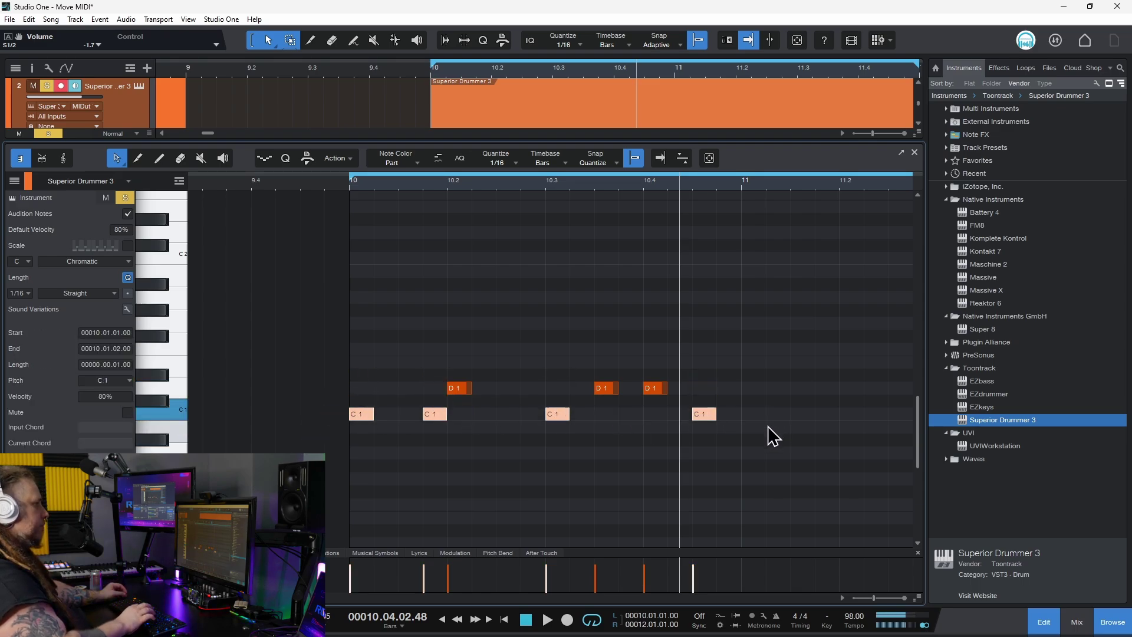
# Select all C 1 and D 1 notes, nudge them up three semitones and back down, and clear the selection.
pyautogui.moveTo(841, 369); pyautogui.dragTo(326, 469)
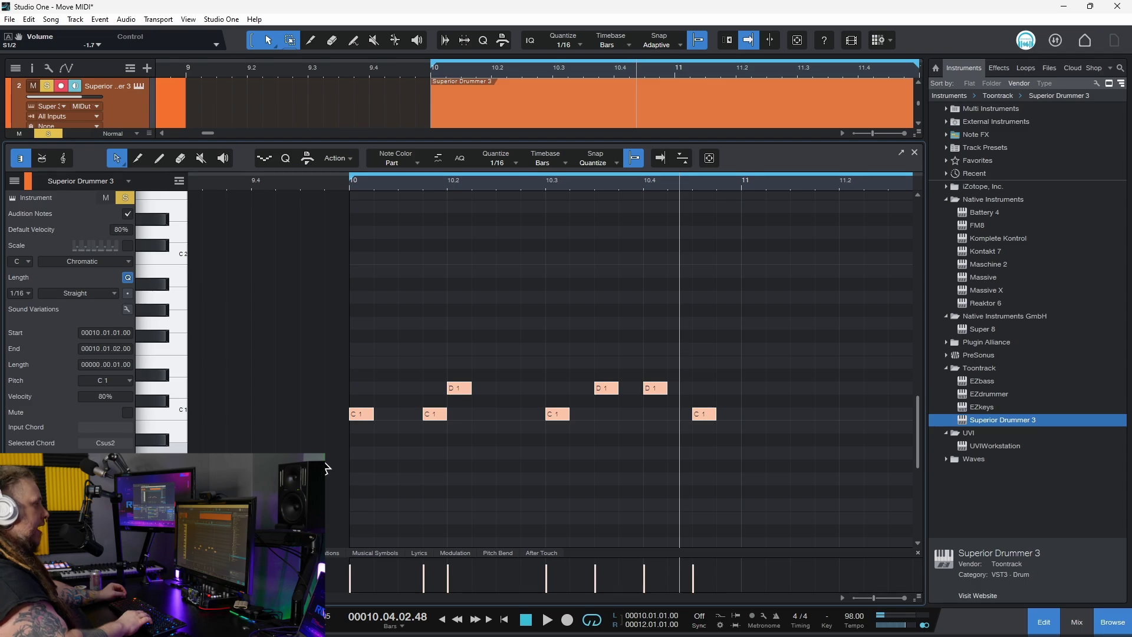
pyautogui.press('Up')
pyautogui.press('Up')
pyautogui.press('Up')
pyautogui.press('Down')
pyautogui.press('Down')
pyautogui.press('Down')
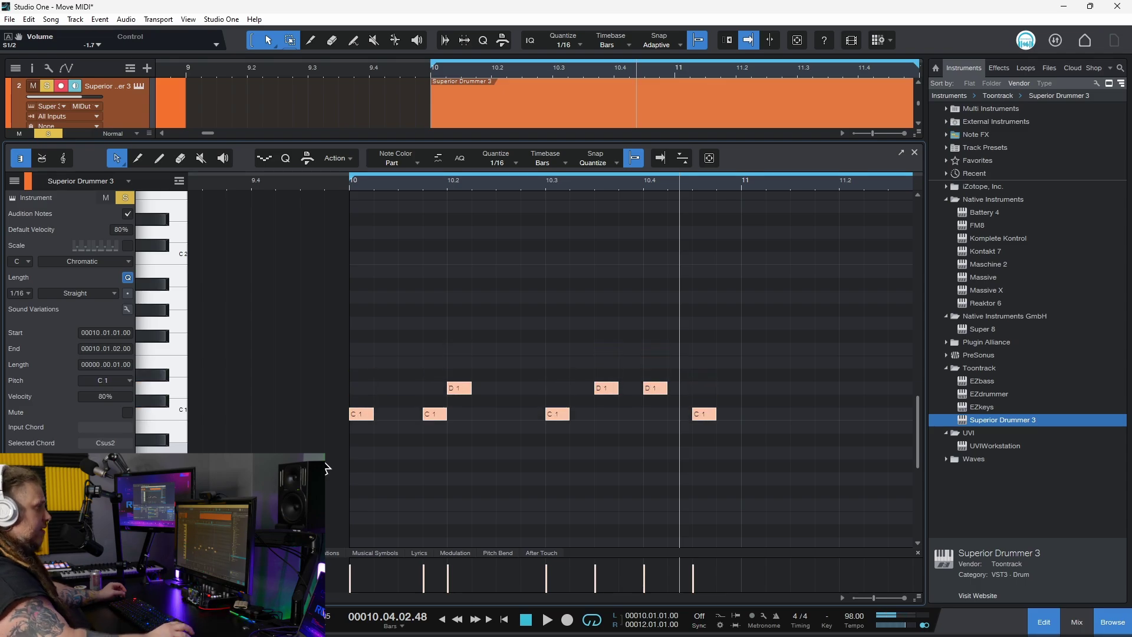
pyautogui.click(392, 463)
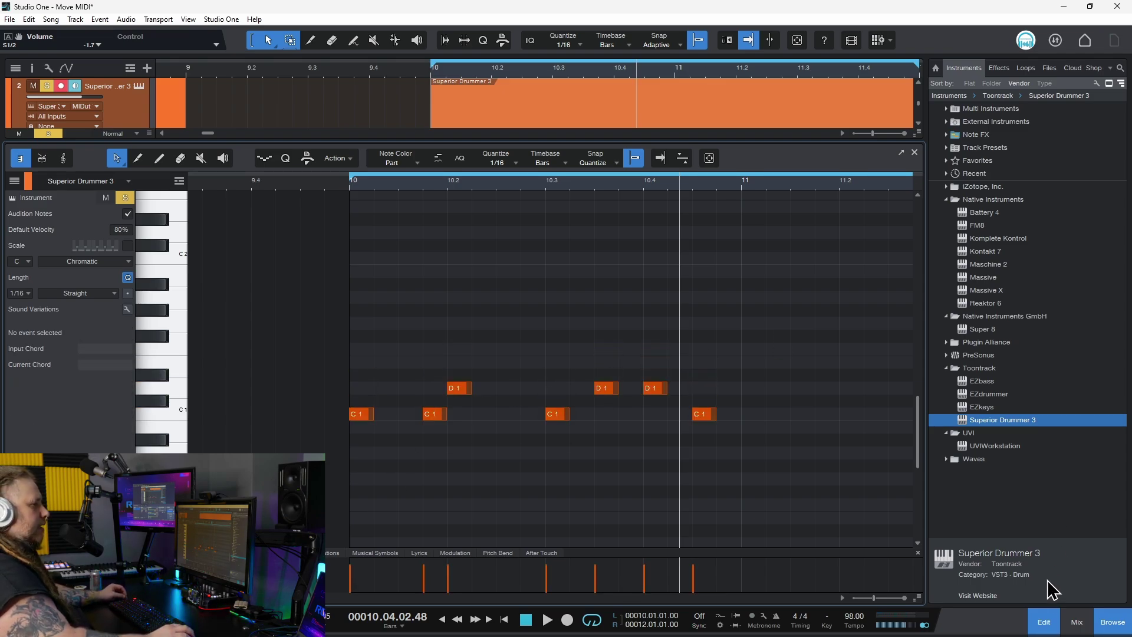
# Close the drum clip's editor and open the Kontakt 7 clip in the note editor.
pyautogui.click(1047, 624)
pyautogui.doubleClick(324, 215)
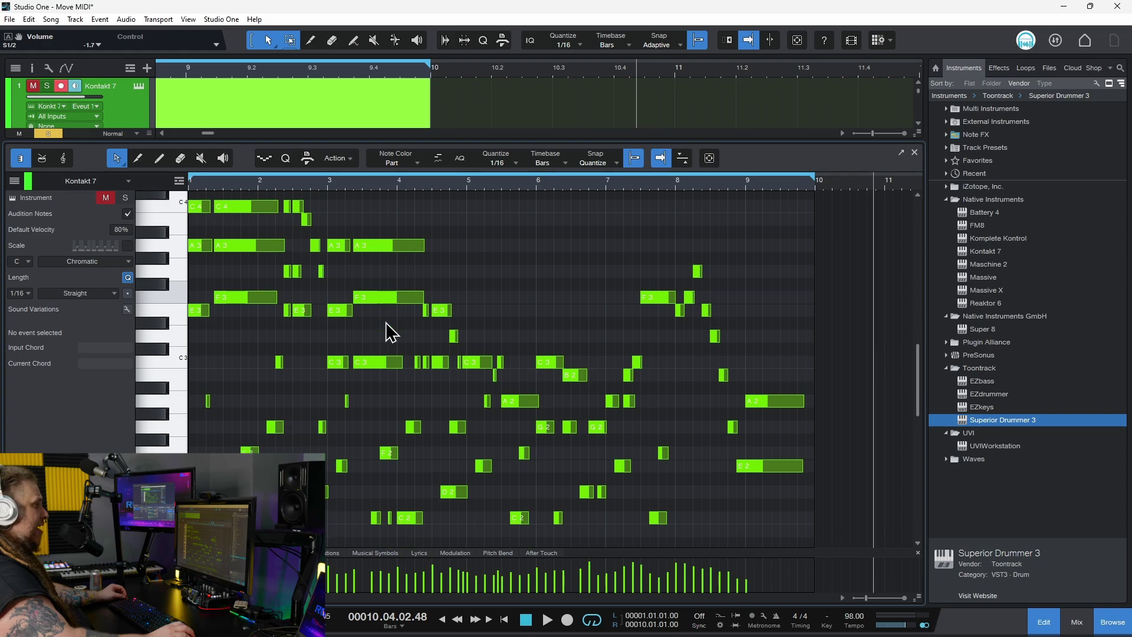
pyautogui.scroll(2, 493, 322)
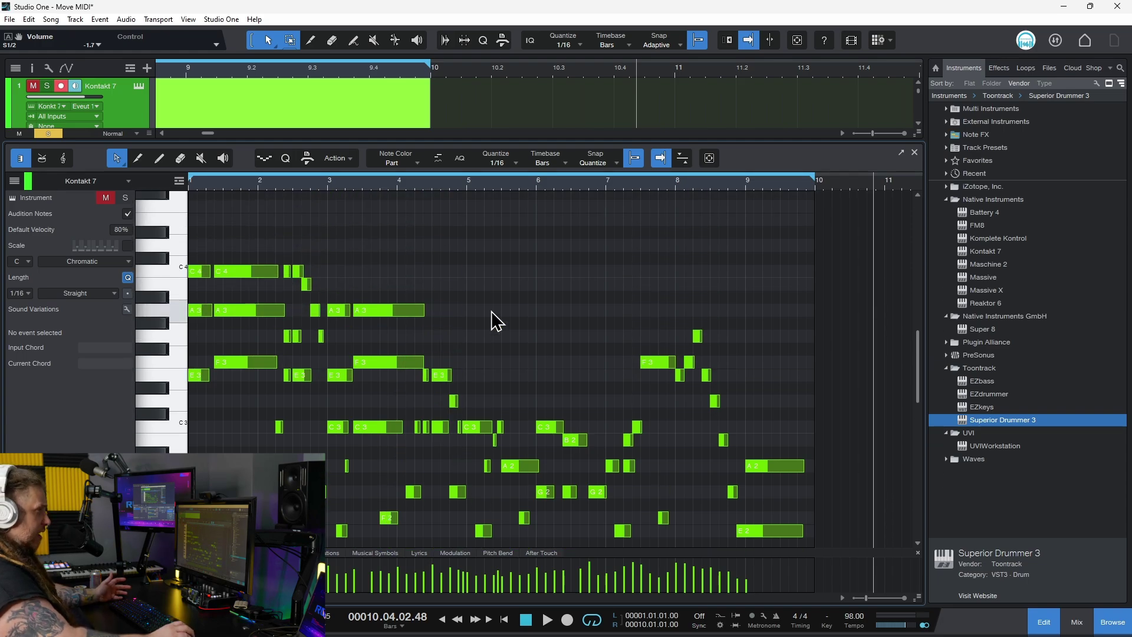
pyautogui.scroll(-1, 493, 321)
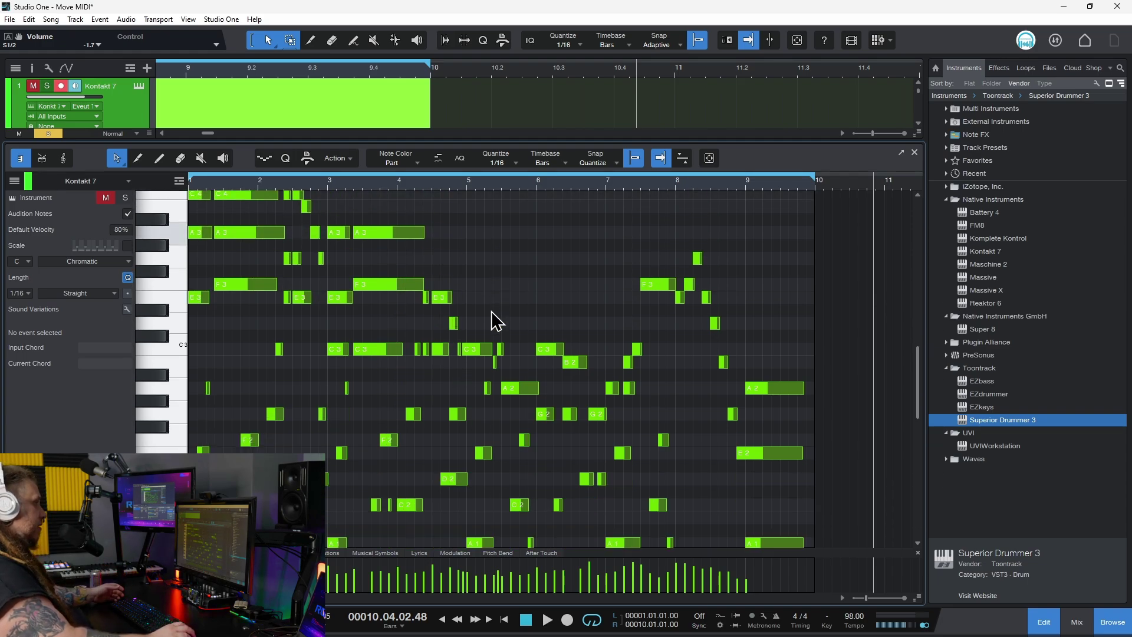
# Select all notes in the Kontakt 7 clip and shift them by octaves, ending one octave lower.
pyautogui.hotkey('ctrl', 'a')
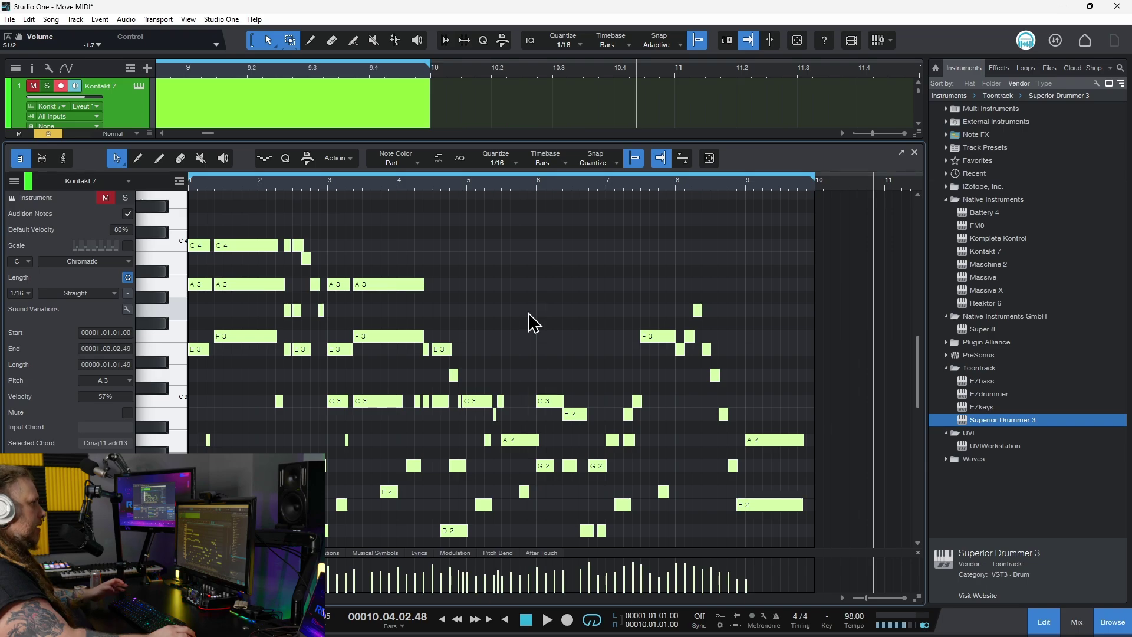
pyautogui.hotkey('shift', 'Up')
pyautogui.hotkey('shift', 'Down')
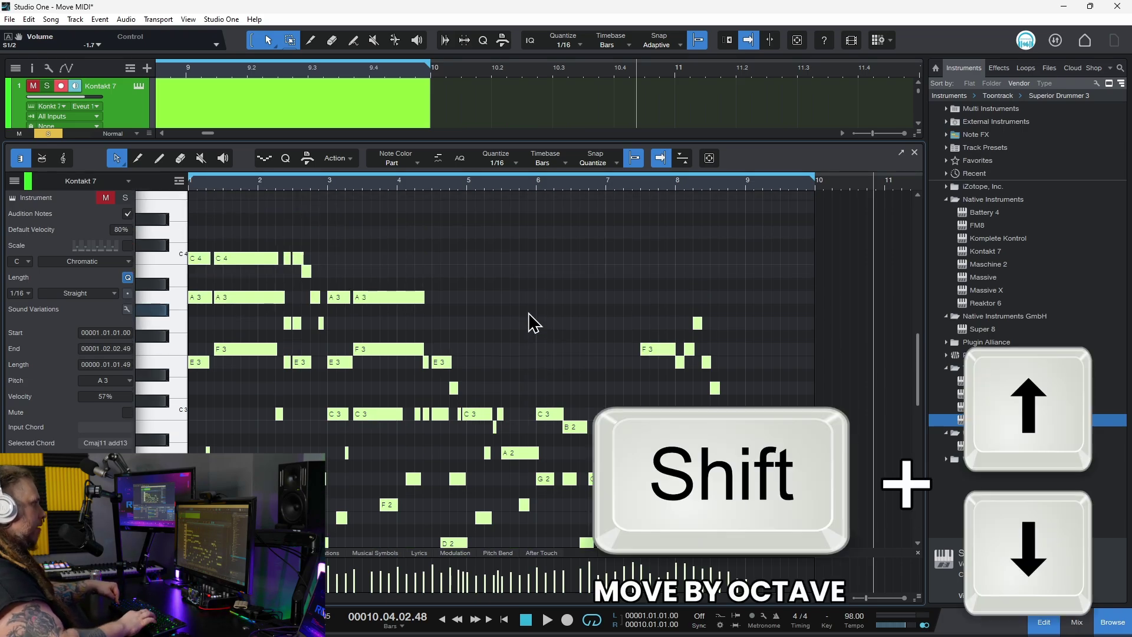
pyautogui.hotkey('shift', 'Down')
pyautogui.scroll(-6, 529, 314)
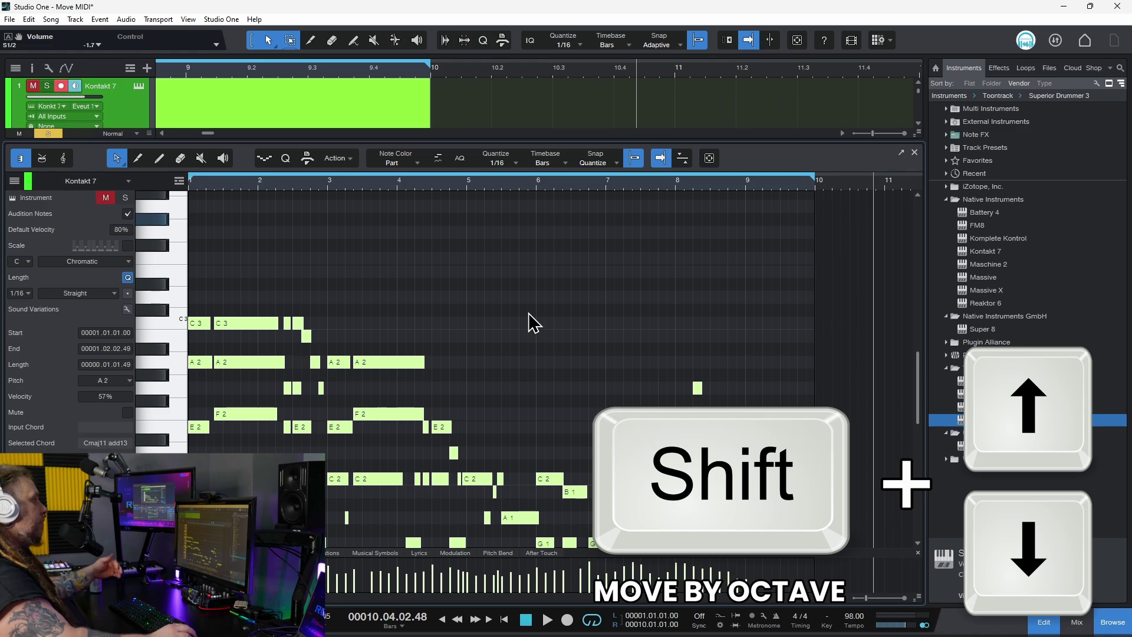
pyautogui.scroll(-2, 529, 313)
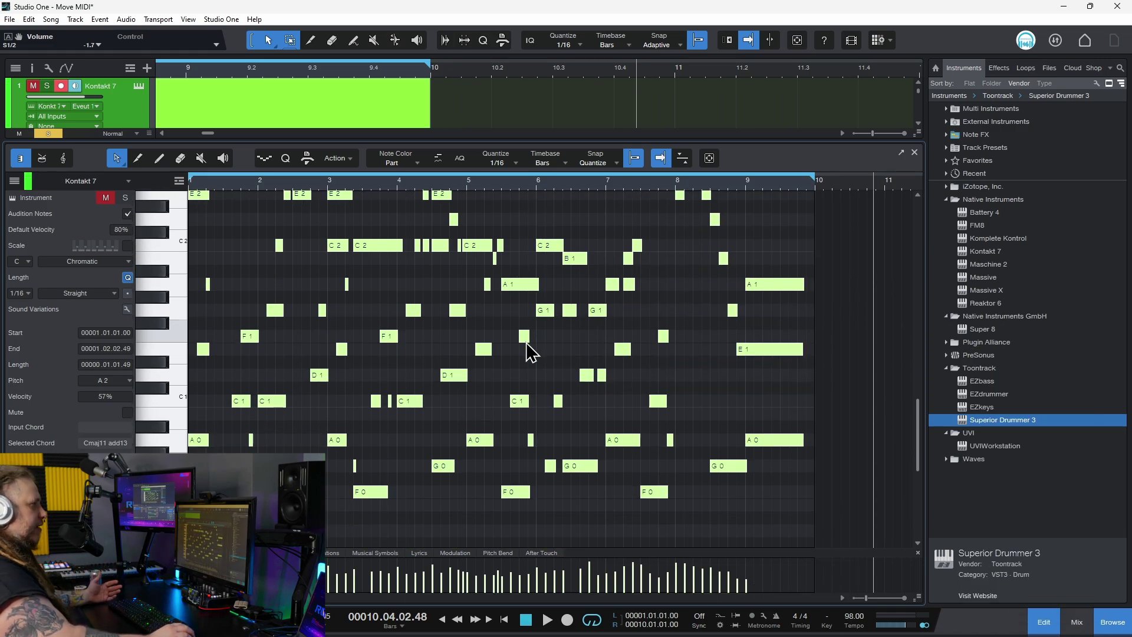
# Play the Kontakt 7 clip from the start of the song and solo its track to hear the lowered notes.
pyautogui.scroll(2, 528, 386)
pyautogui.press('KP_Subtract')
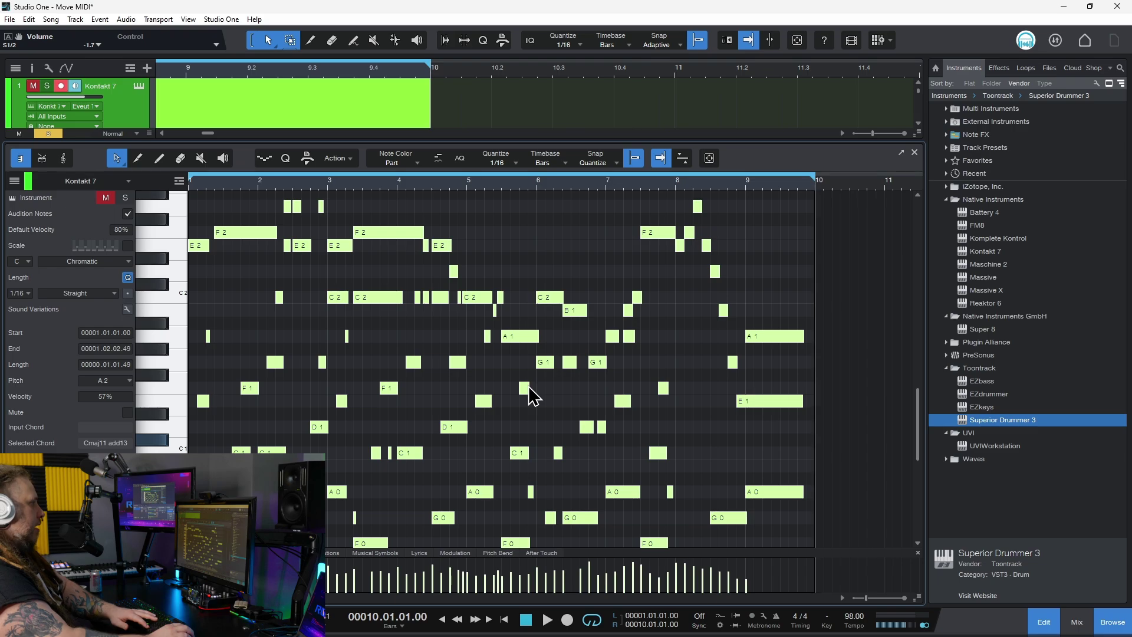
pyautogui.press('KP_Decimal')
pyautogui.press('space')
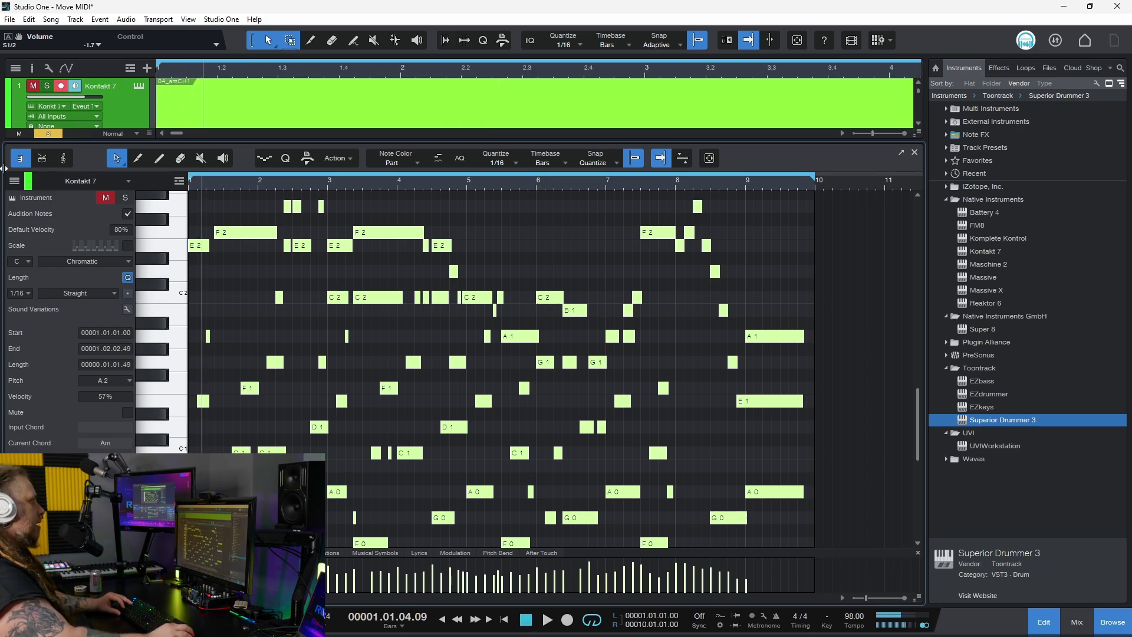
pyautogui.click(46, 88)
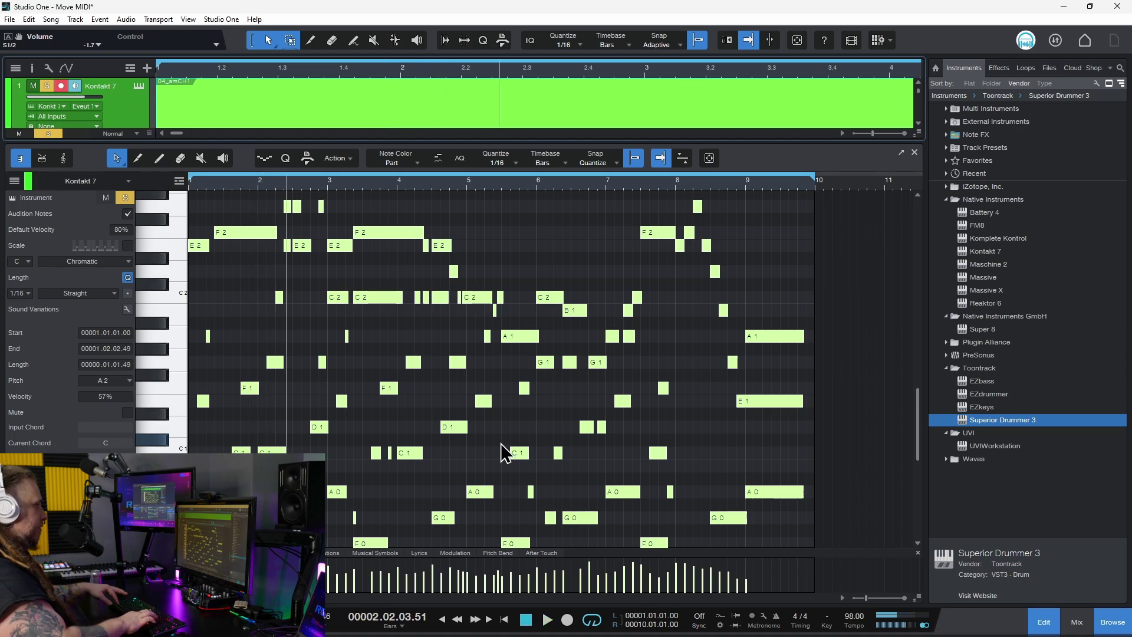
# Reselect all notes in the Kontakt 7 clip, move them up one octave, and play the clip to check them.
pyautogui.click(816, 461)
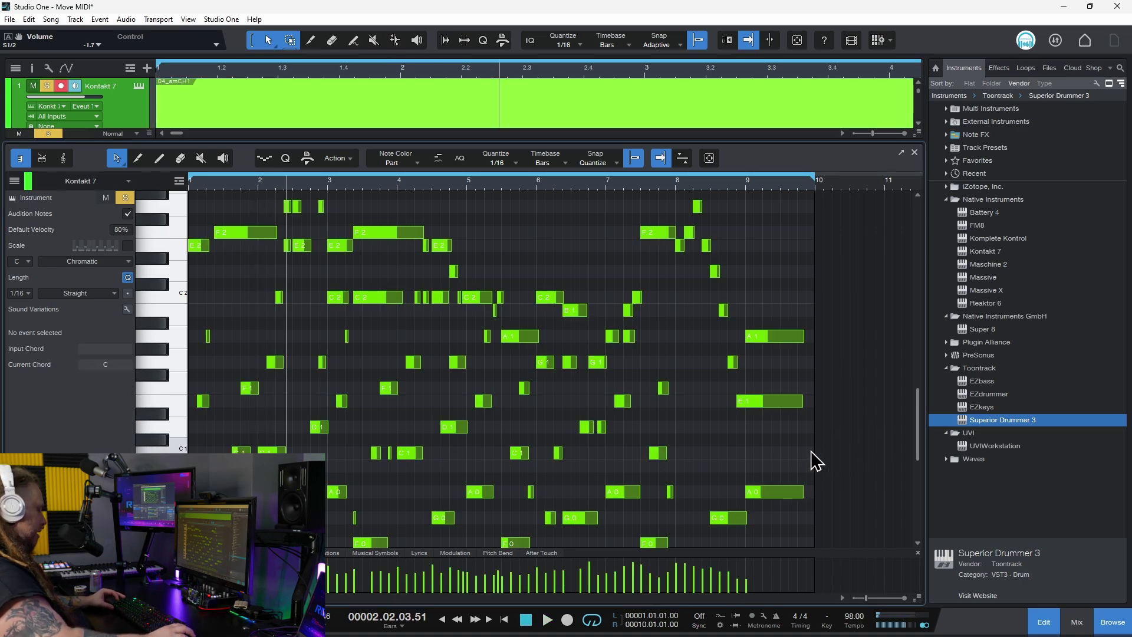
pyautogui.hotkey('ctrl', 'a')
pyautogui.hotkey('shift', 'Up')
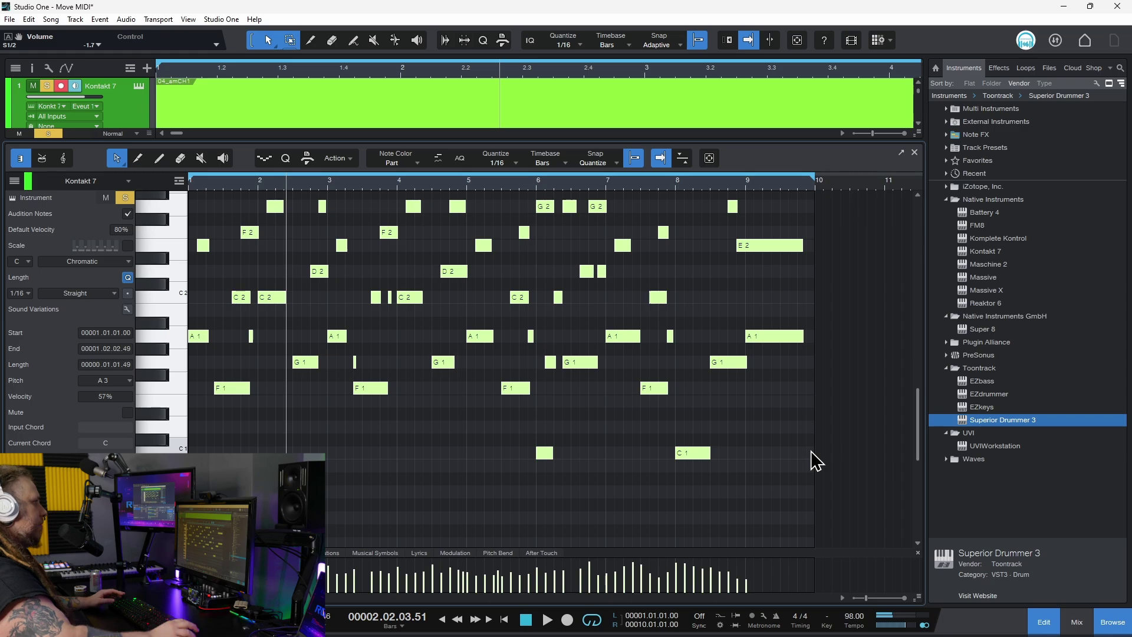
pyautogui.scroll(10, 671, 400)
pyautogui.scroll(1, 666, 400)
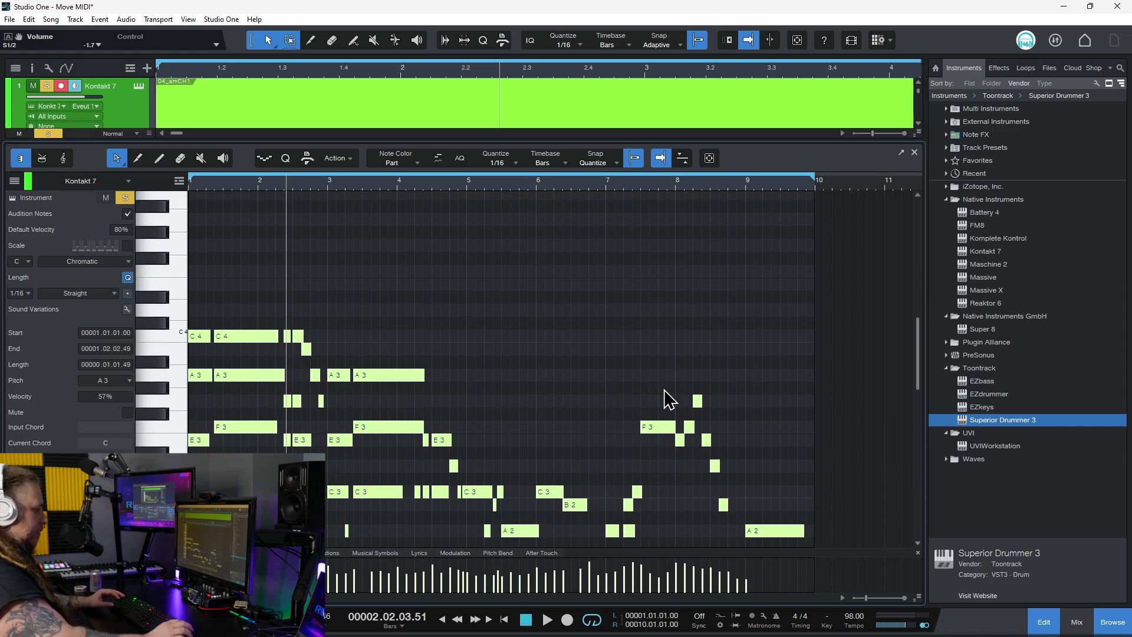
pyautogui.press('space')
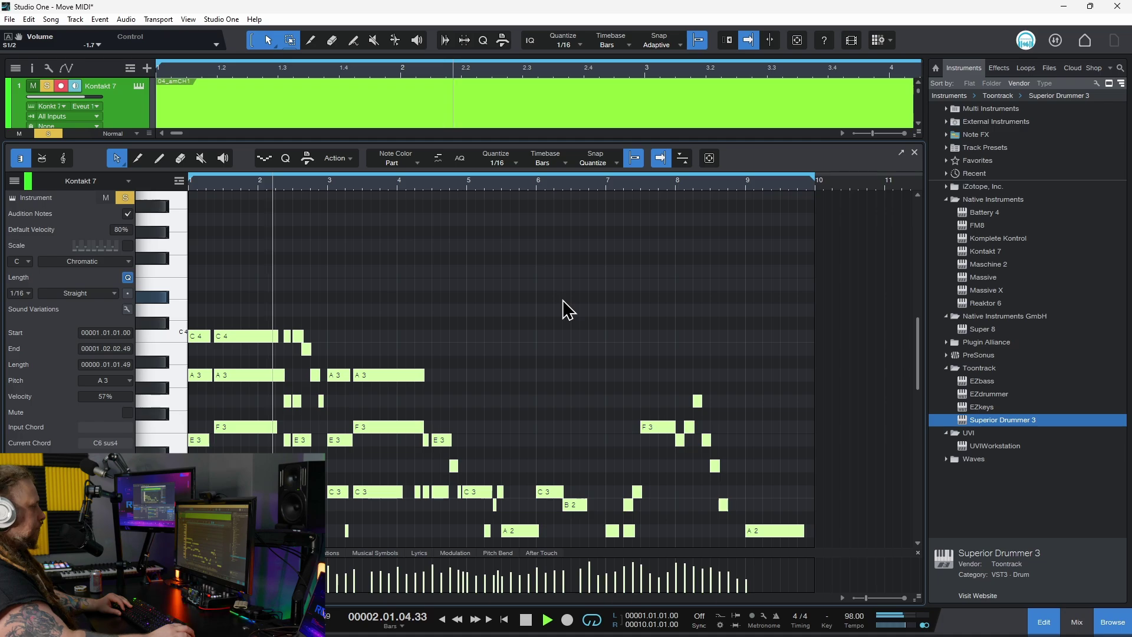
pyautogui.press('space')
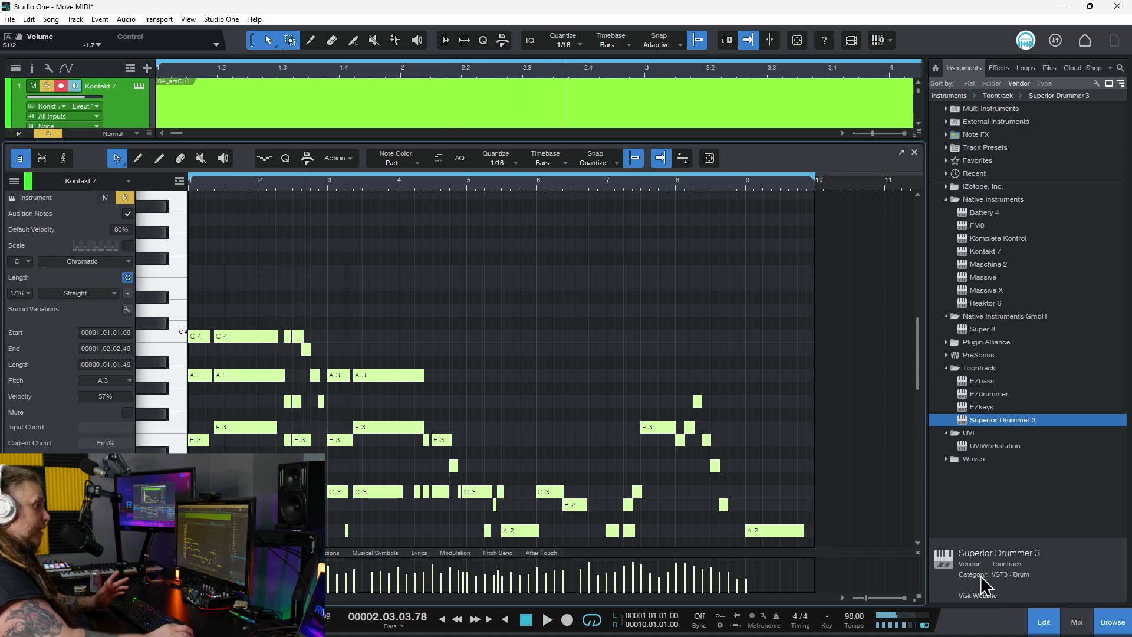
# Close the Kontakt 7 note editor, open the Superior Drummer 3 clip at bar 10, and place the playhead at bar 10.
pyautogui.click(1043, 622)
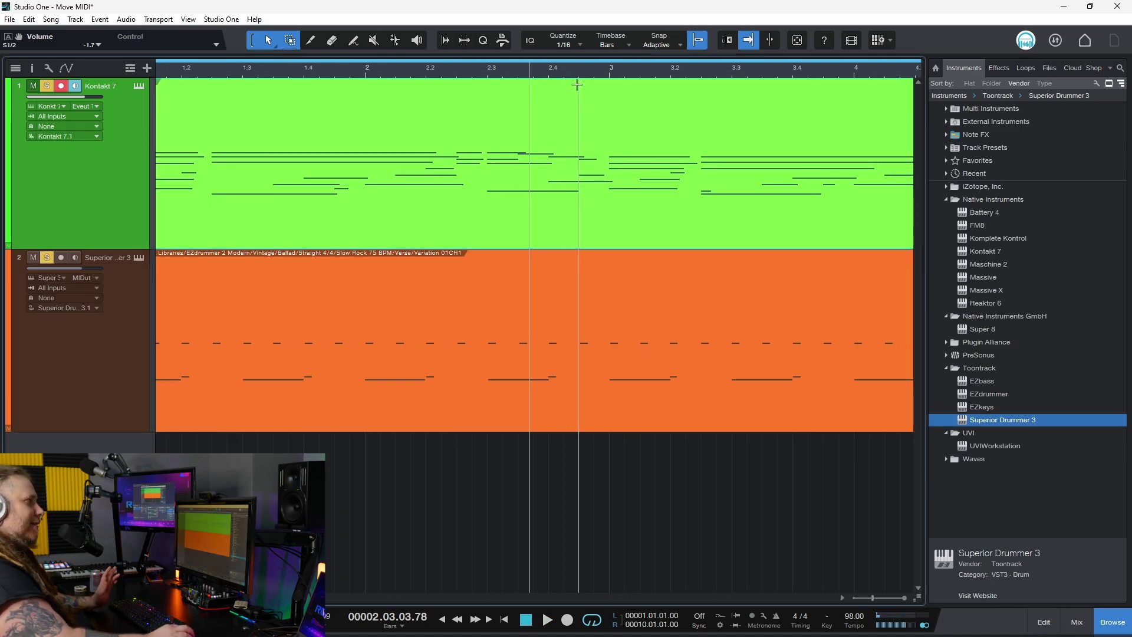
pyautogui.moveTo(582, 75); pyautogui.dragTo(616, 45)
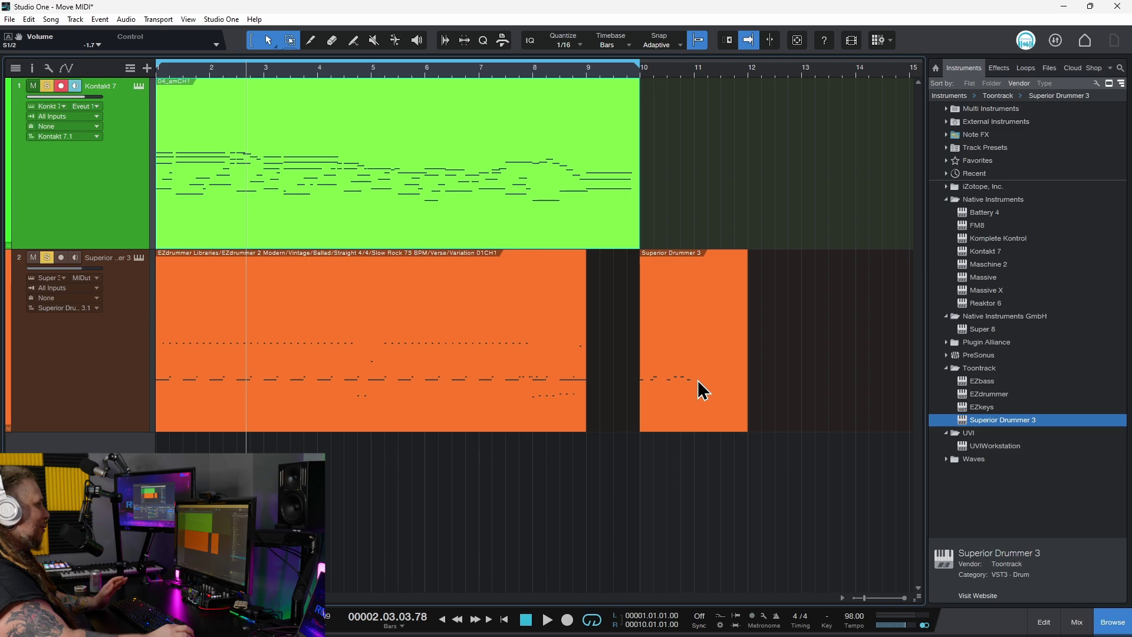
pyautogui.doubleClick(698, 381)
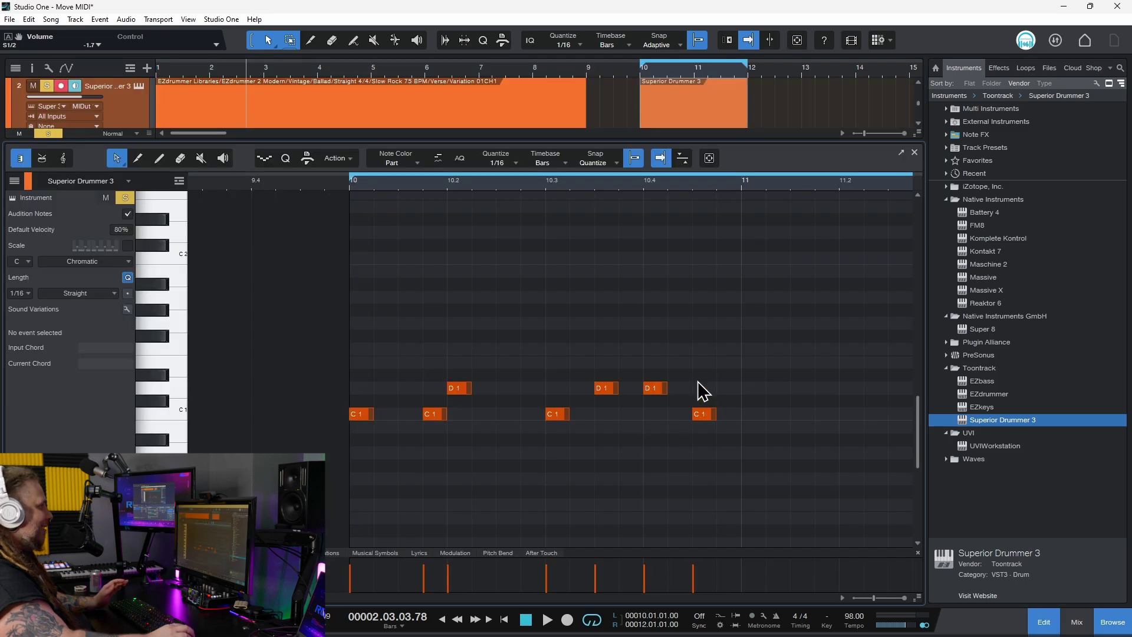
pyautogui.click(349, 185)
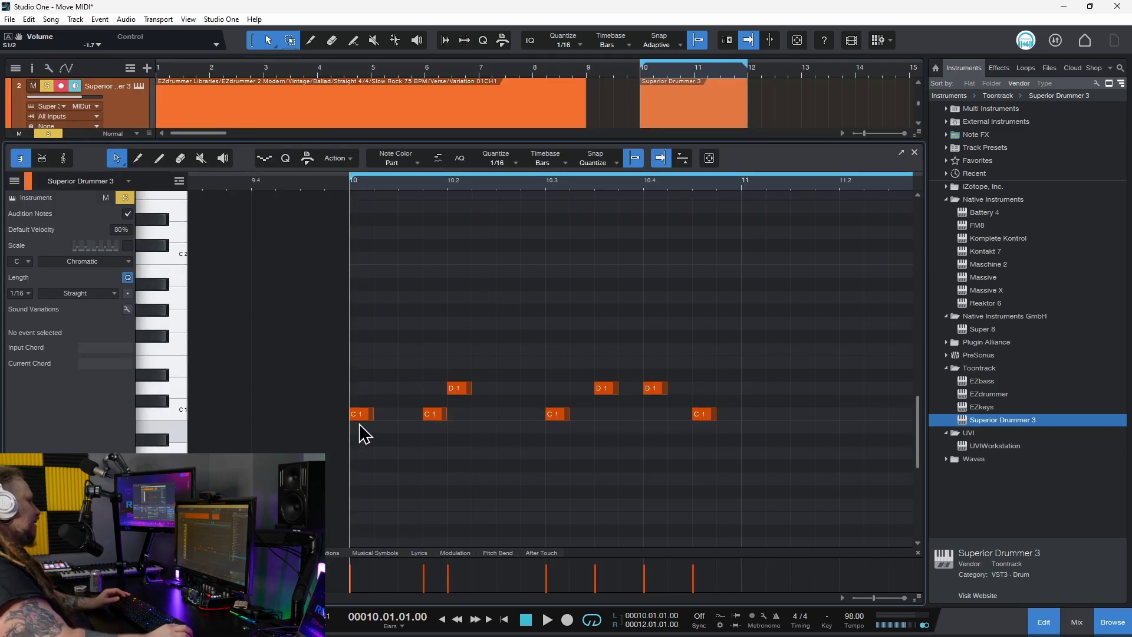
# Nudge the first C 1 drum note up and down by semitones and by an octave, ending on C 1.
pyautogui.click(362, 415)
pyautogui.press('Up')
pyautogui.press('Up')
pyautogui.press('Down')
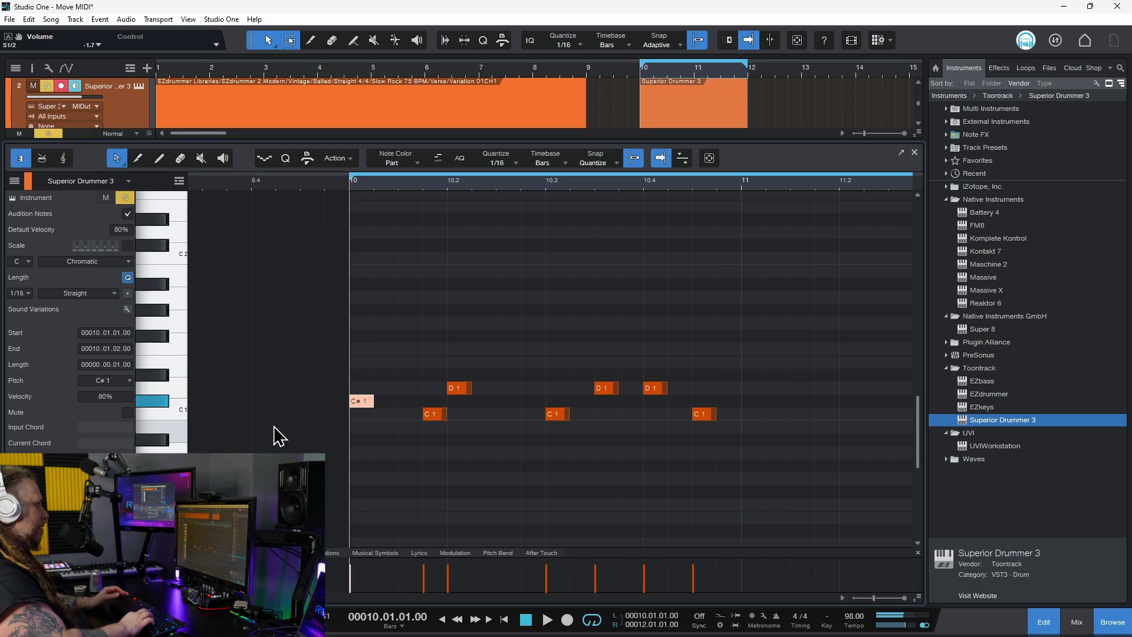
pyautogui.press('Down')
pyautogui.hotkey('shift', 'Up')
pyautogui.hotkey('shift', 'Down')
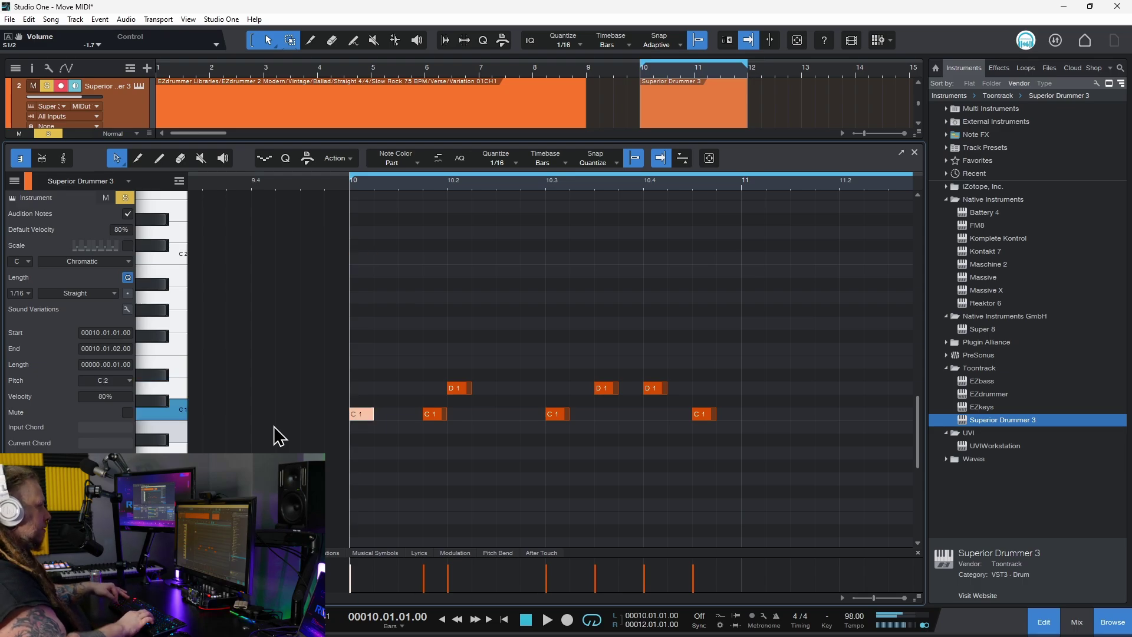
# Step the selection forward through the drum notes and back to the D 1 note at 10.2.
pyautogui.press('Right')
pyautogui.press('Left')
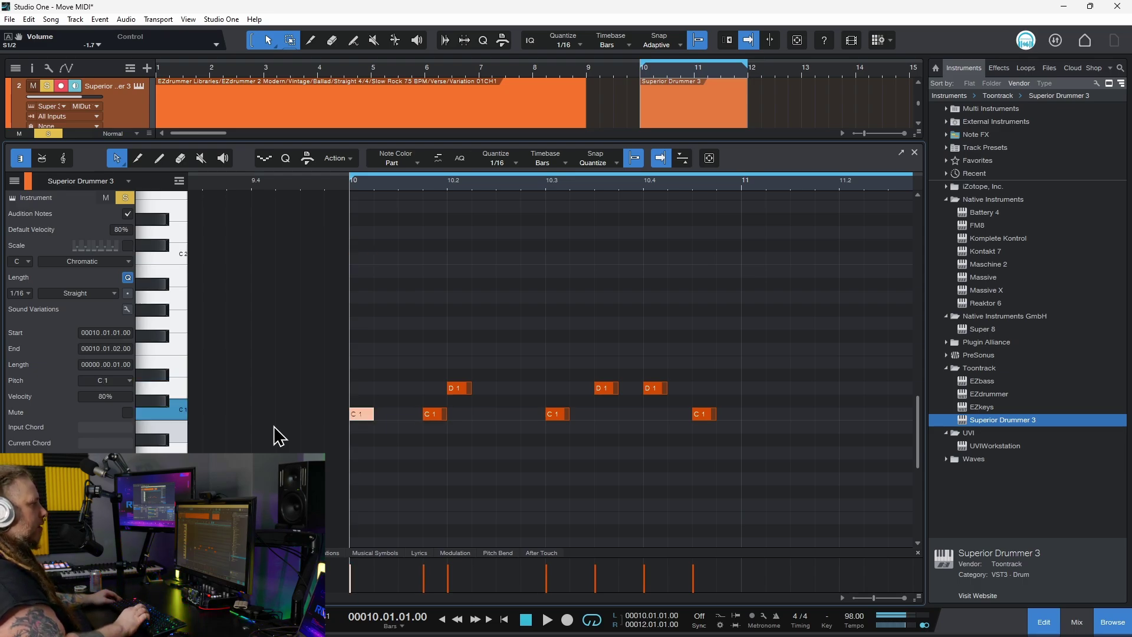
pyautogui.press('Right')
pyautogui.press('Right')
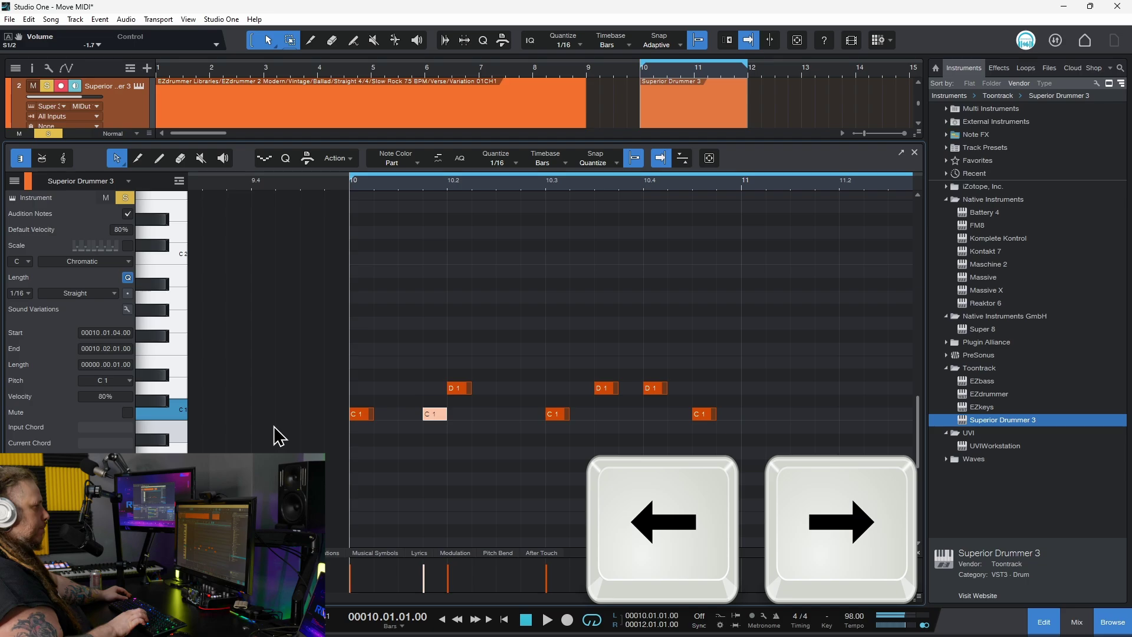
pyautogui.press('Right')
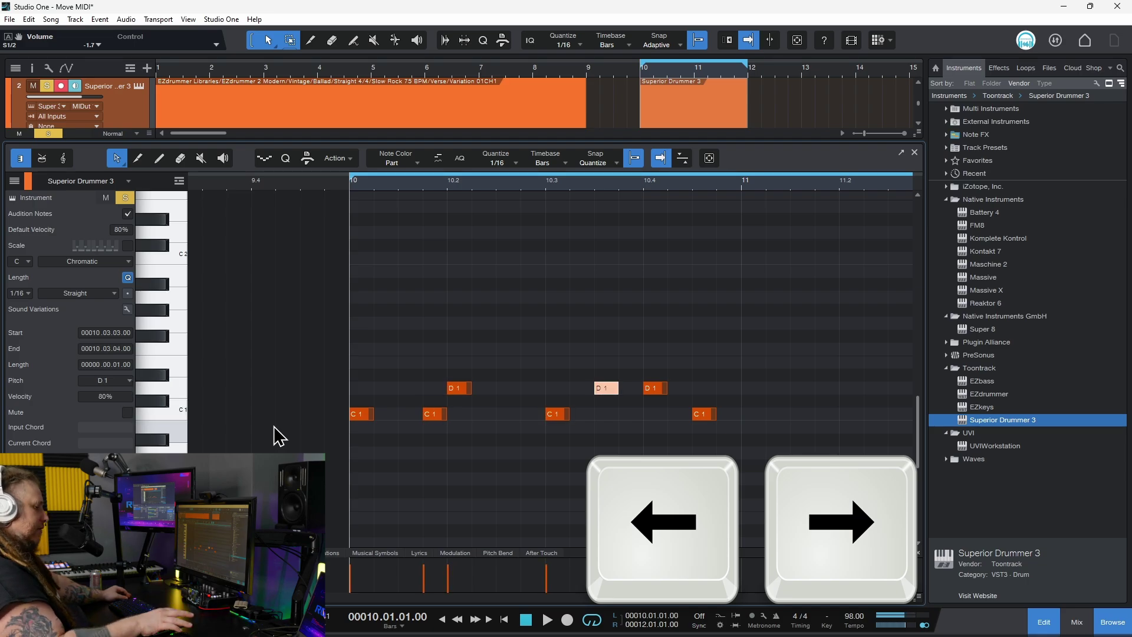
pyautogui.press('Left')
pyautogui.press('Left')
pyautogui.press('Left')
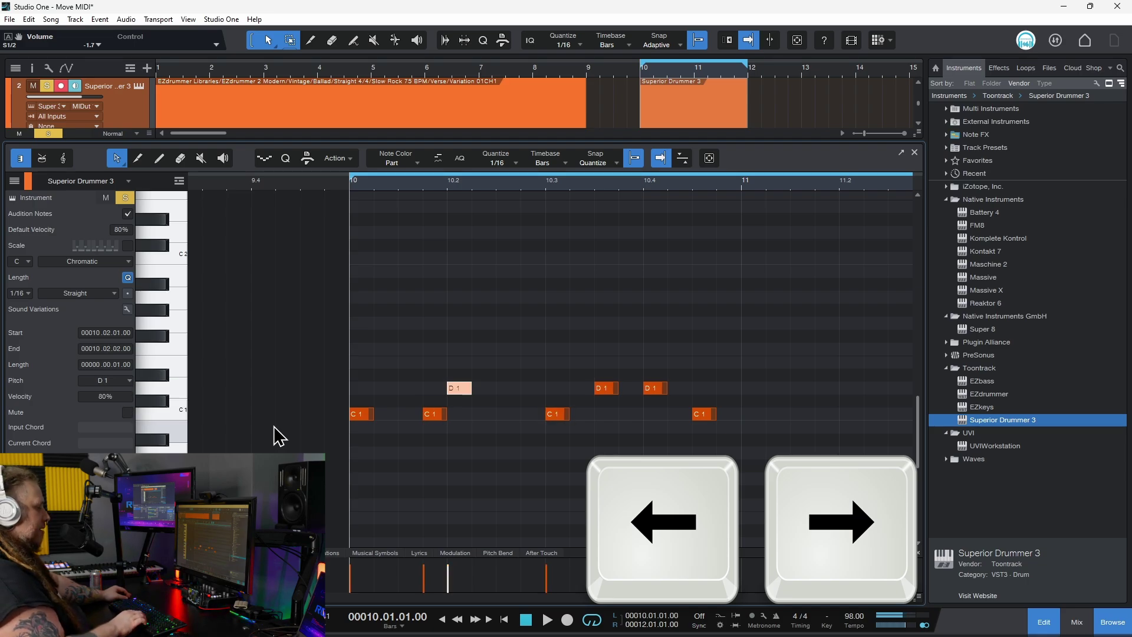
# Nudge the D 1 note at 10.2 up three semitones and back down to D 1.
pyautogui.press('Up')
pyautogui.press('Up')
pyautogui.press('Up')
pyautogui.press('Down')
pyautogui.press('Down')
pyautogui.press('Down')
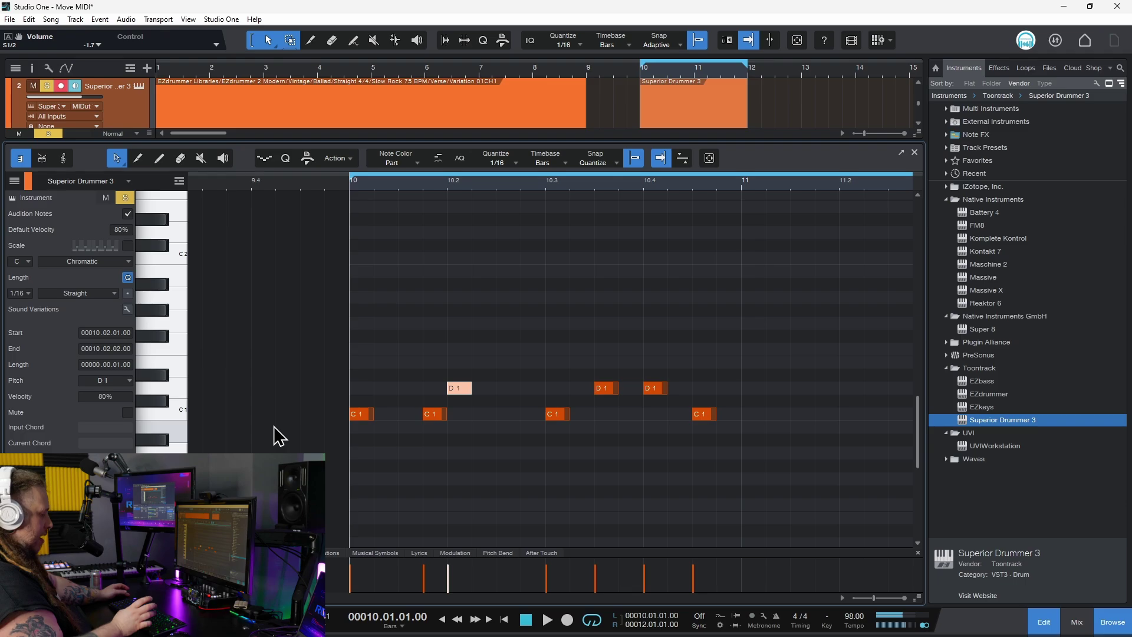
# Step the selection back to the first drum note and extend it to include the first five notes.
pyautogui.press('Left')
pyautogui.press('Left')
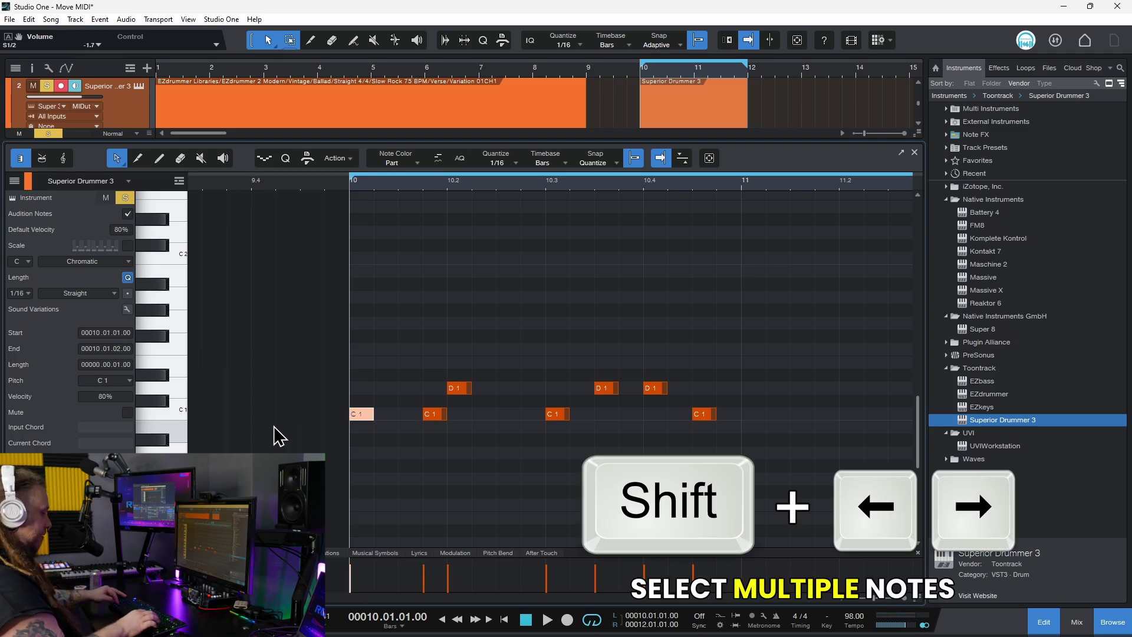
pyautogui.hotkey('shift', 'Right')
pyautogui.hotkey('shift', 'Right')
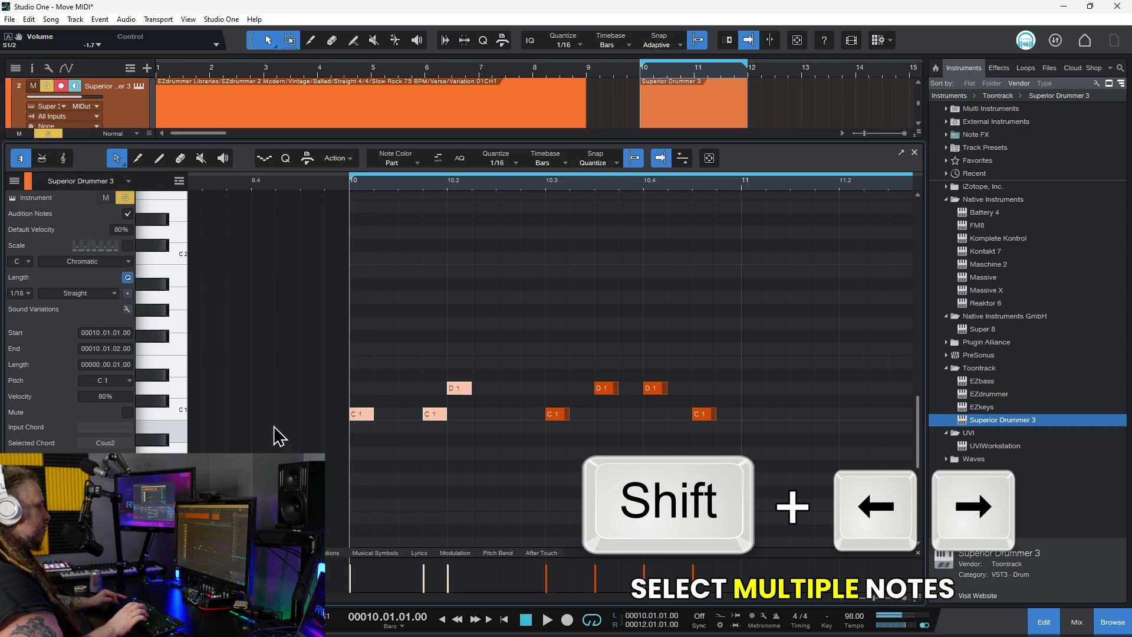
pyautogui.hotkey('shift', 'Right')
pyautogui.hotkey('shift', 'Right')
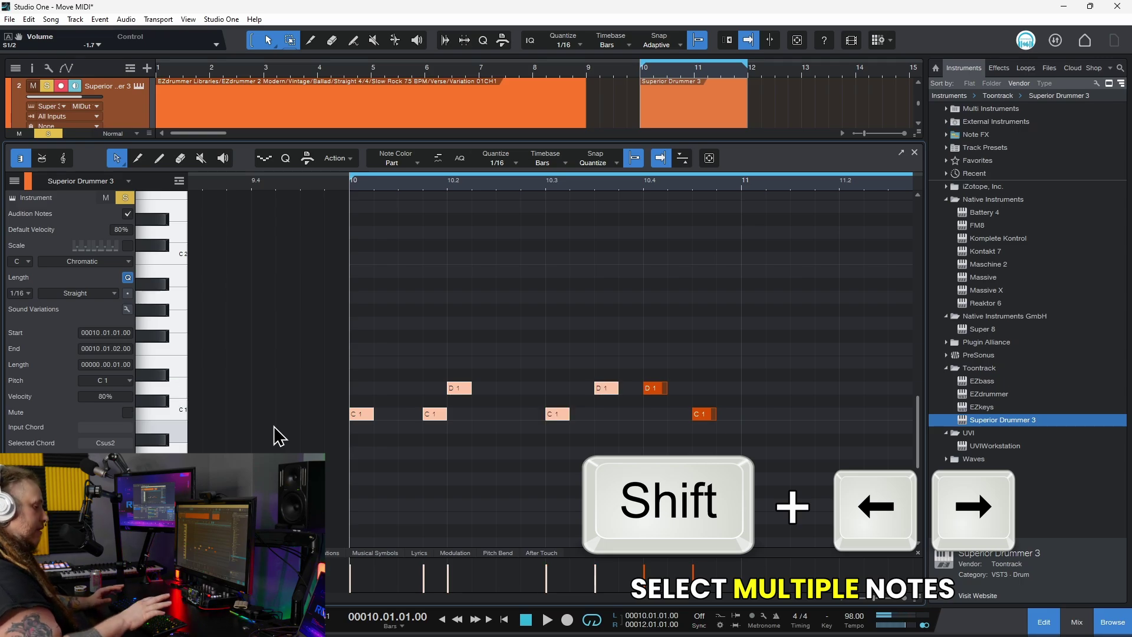
# Nudge the five selected drum notes up two semitones and back down to their original pitches.
pyautogui.press('Up')
pyautogui.press('Up')
pyautogui.press('Down')
pyautogui.press('Down')
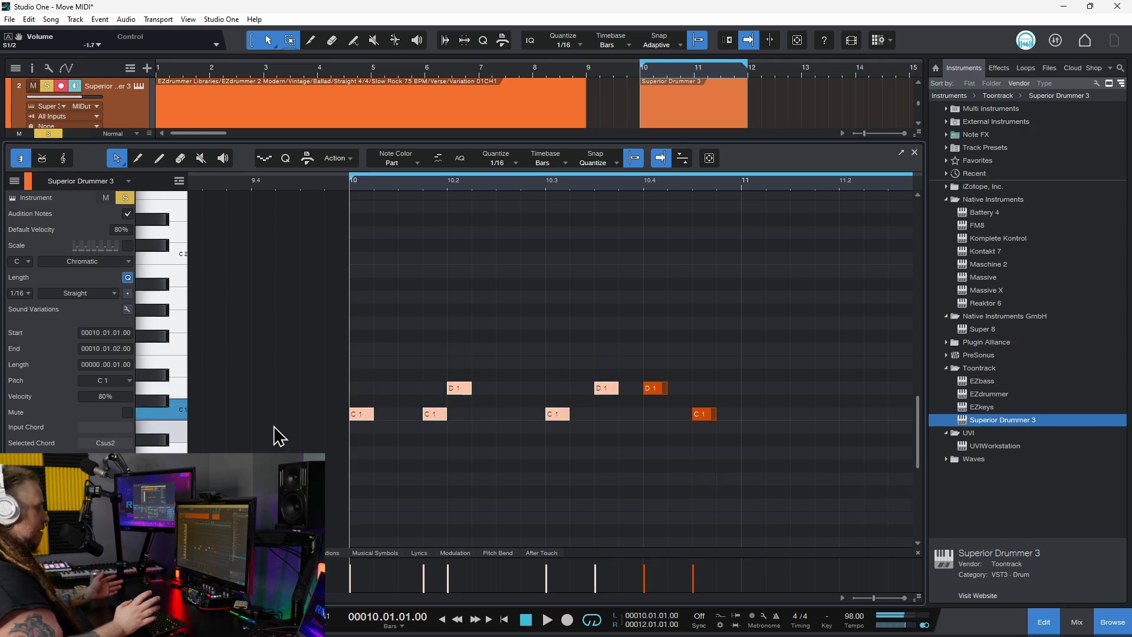
# Step the selection between single notes near 10.2 and clear the selection.
pyautogui.press('Left')
pyautogui.press('Left')
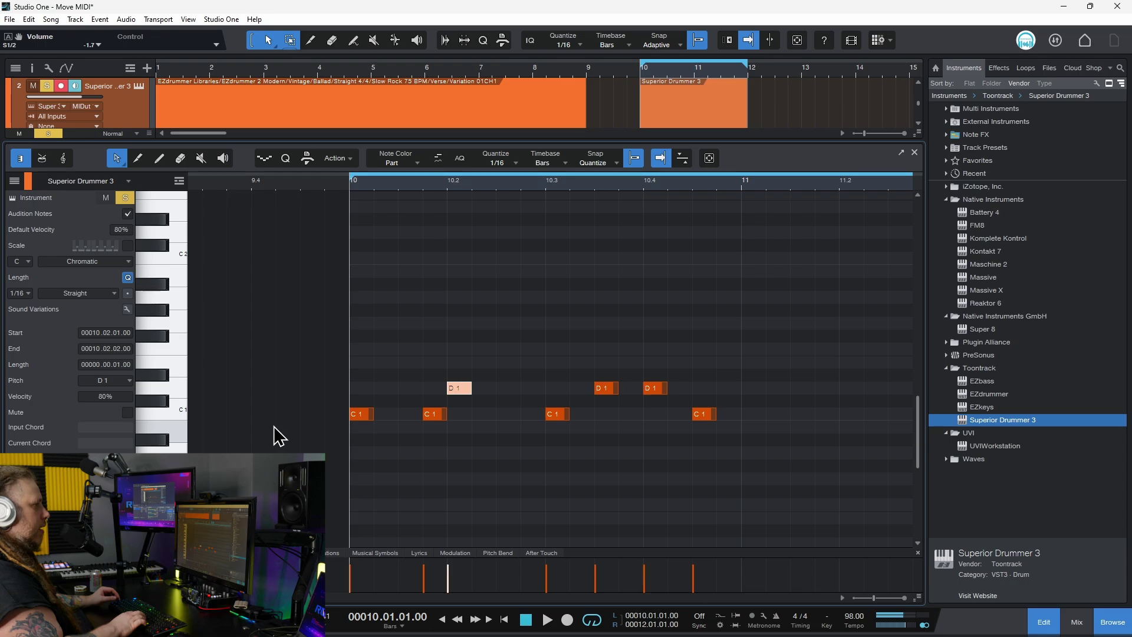
pyautogui.press('Right')
pyautogui.click(274, 426)
pyautogui.hscroll(2, 470, 463)
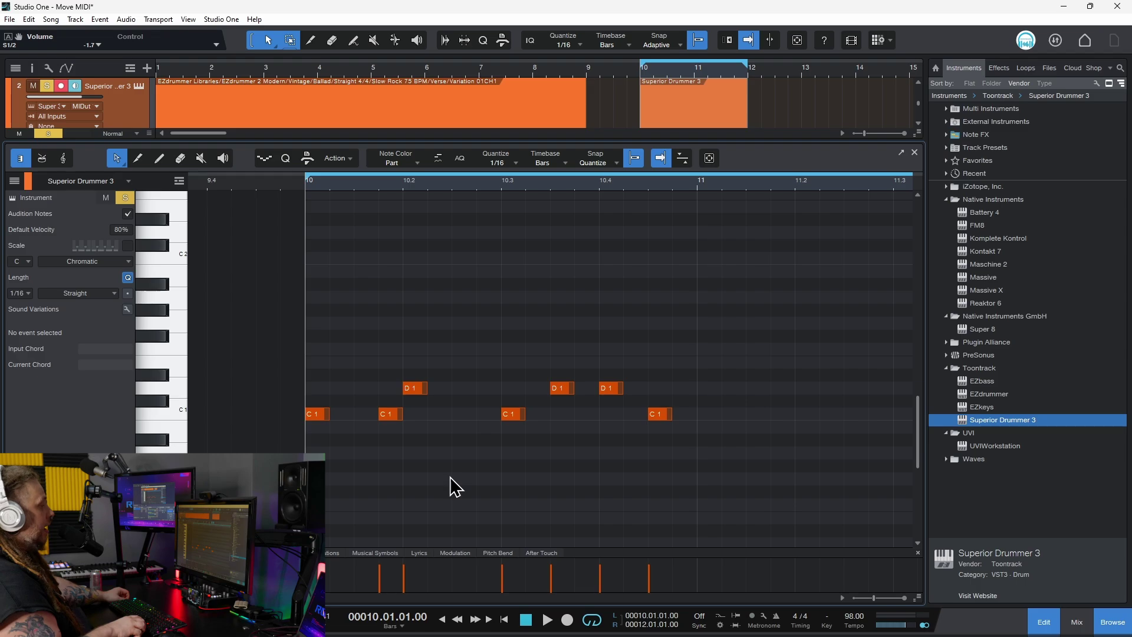
# Starting from an empty selection, select the first drum note, clear it, and select the last note instead.
pyautogui.press('Right')
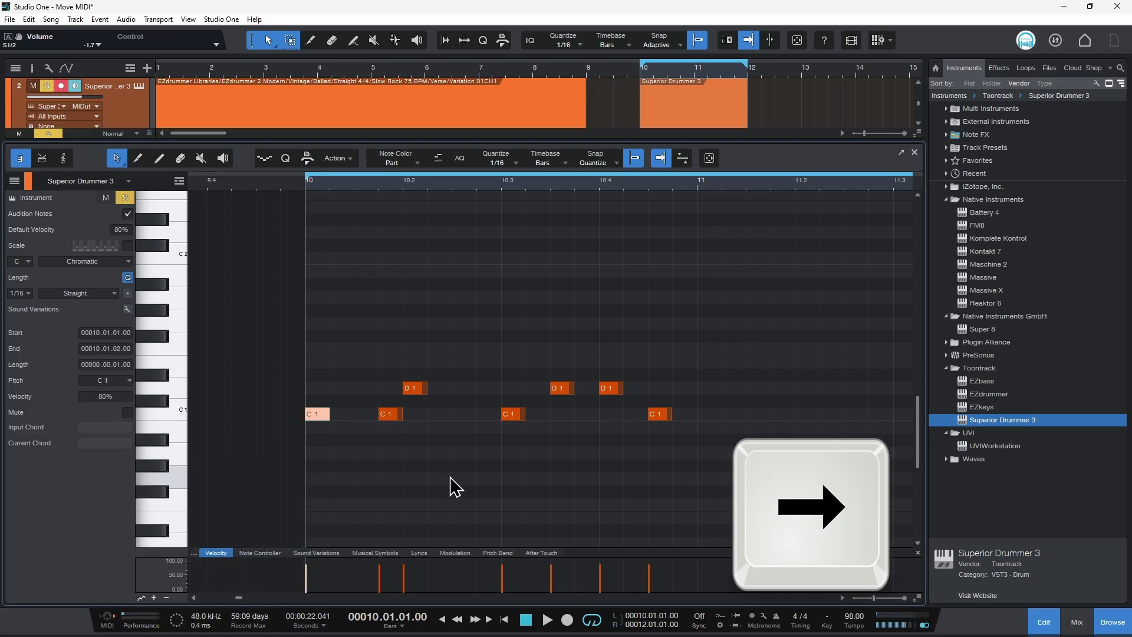
pyautogui.click(452, 486)
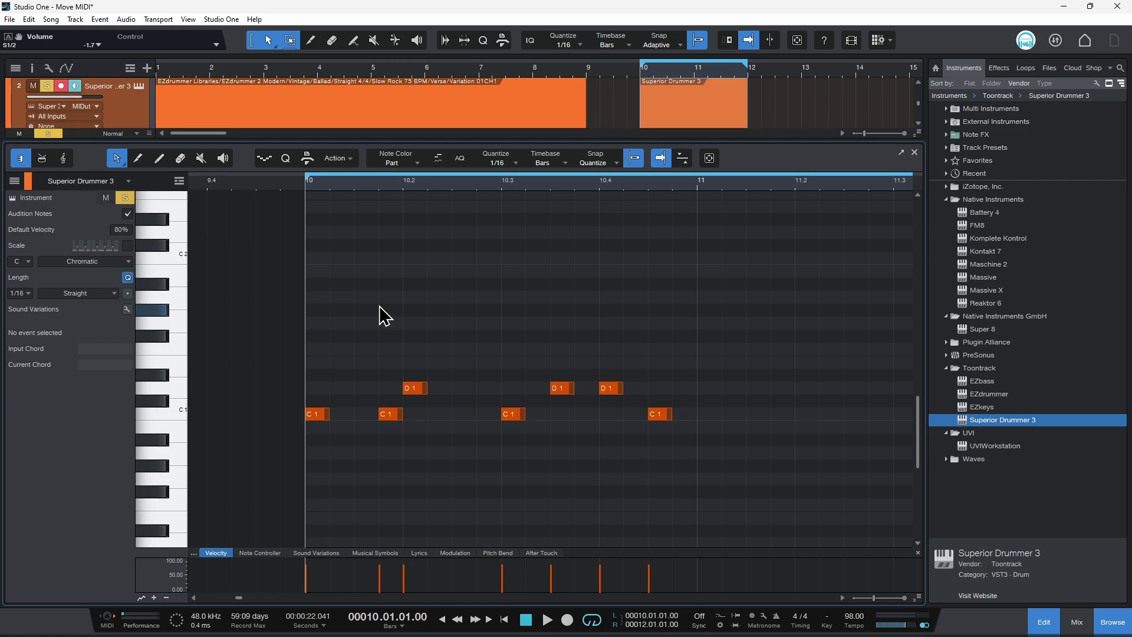
pyautogui.press('Left')
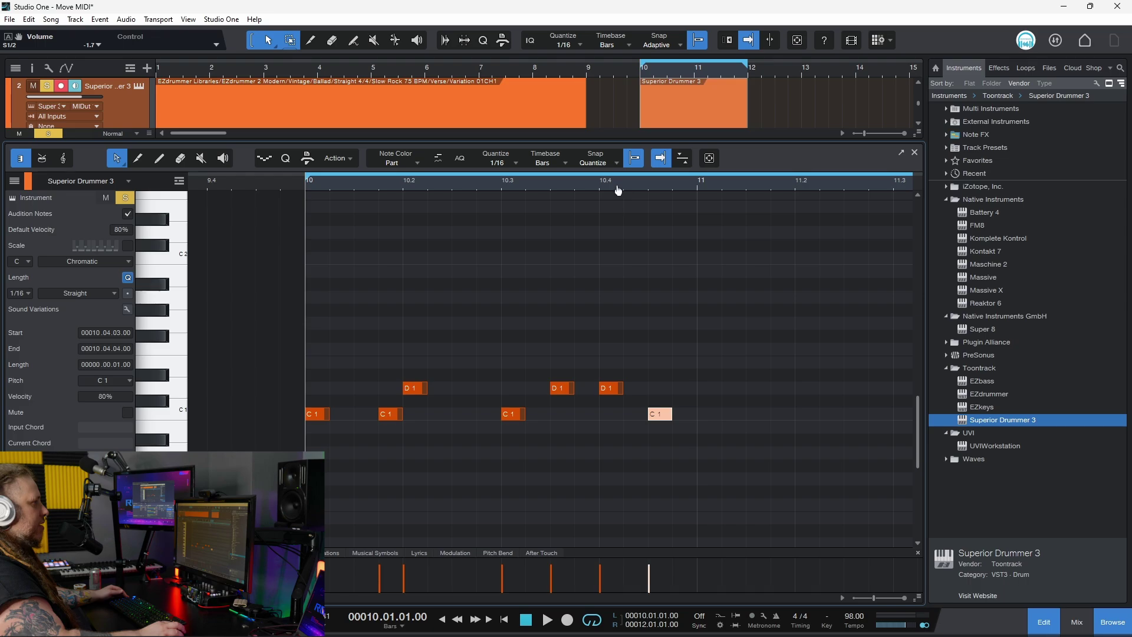
# Step the selection back note by note from the last drum note to the first C 1 note at bar 10.
pyautogui.moveTo(615, 190); pyautogui.dragTo(672, 326)
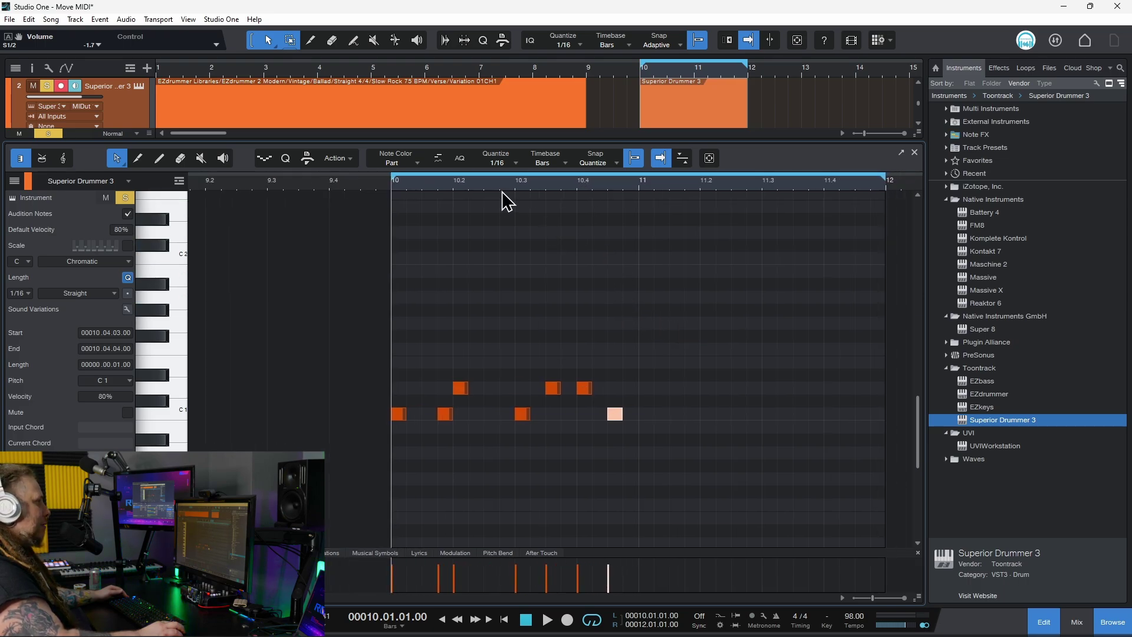
pyautogui.scroll(5, 501, 191)
pyautogui.scroll(-2, 506, 195)
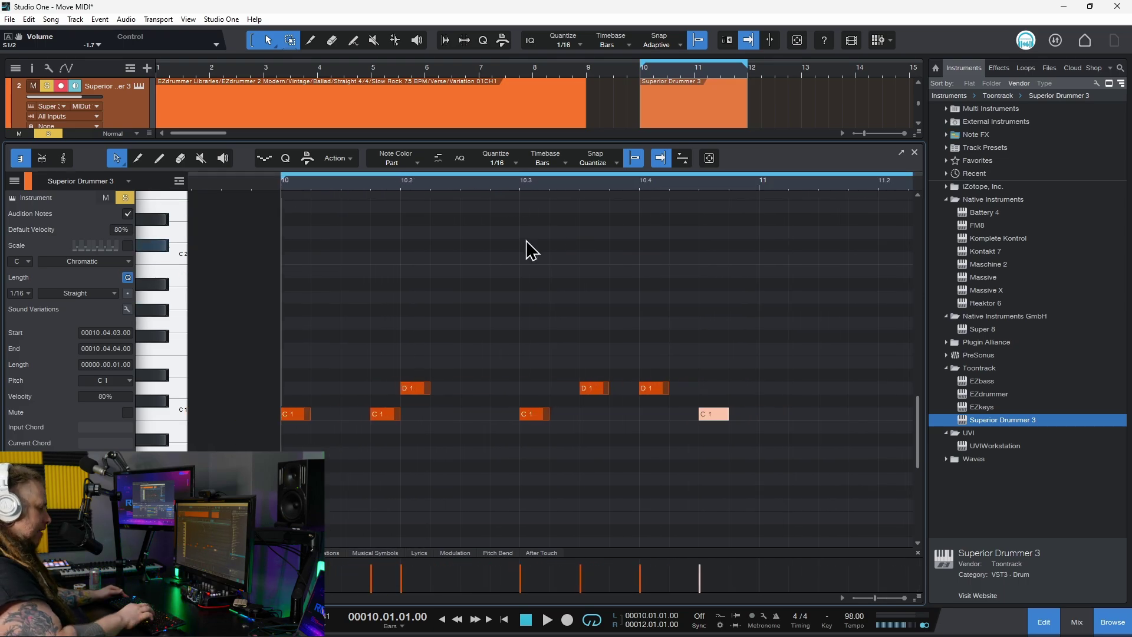
pyautogui.press('Left')
pyautogui.press('Left')
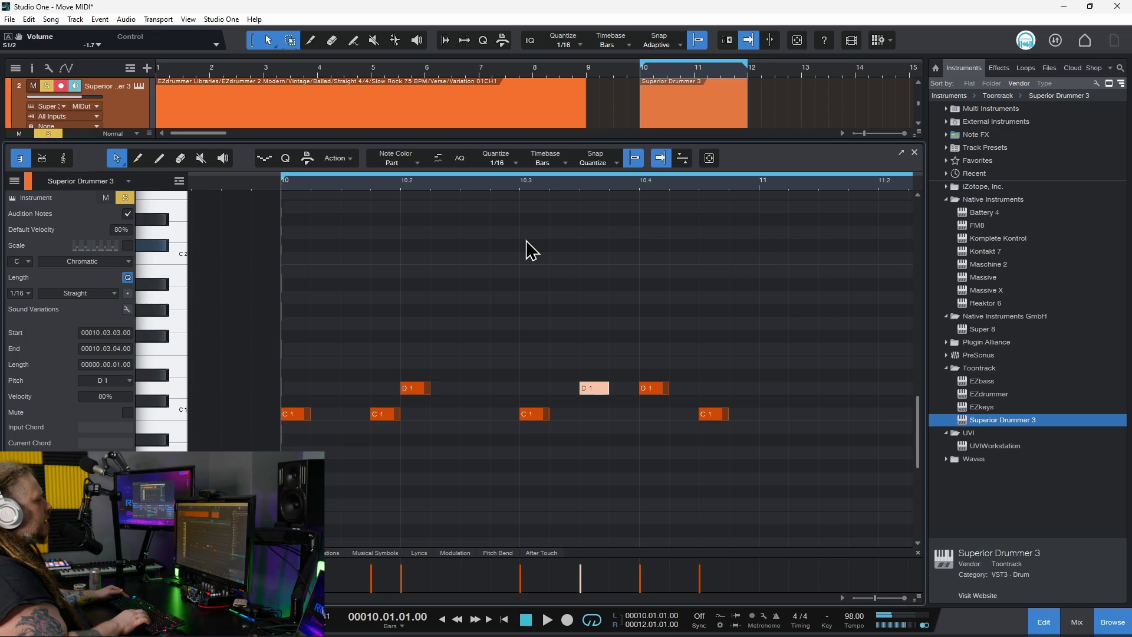
pyautogui.press('Left')
pyautogui.press('Left')
pyautogui.press('Left')
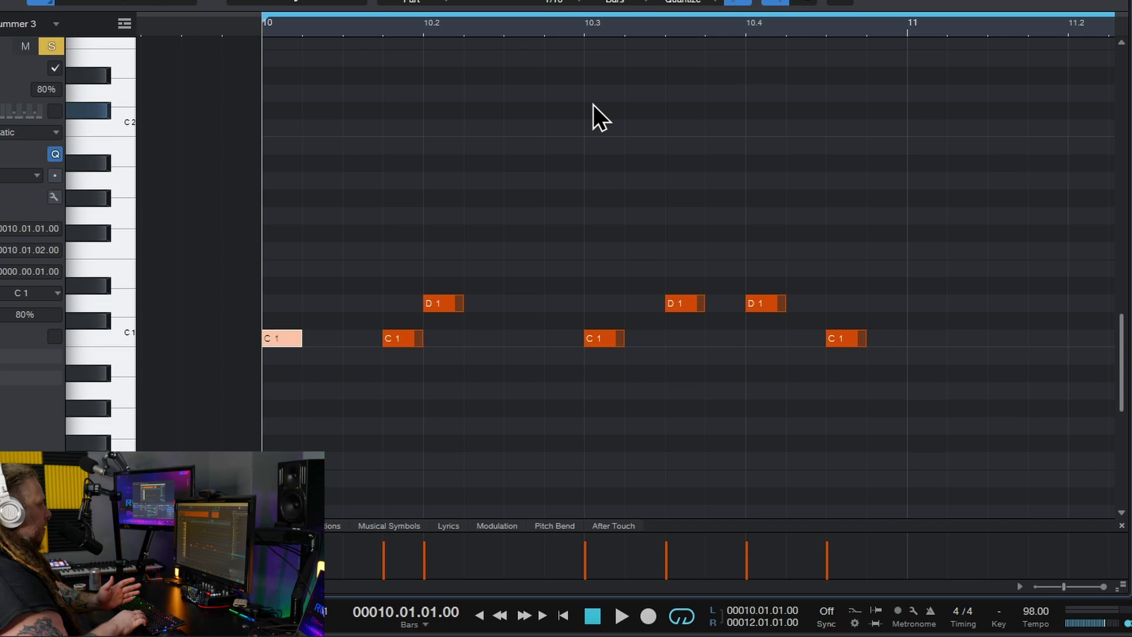
pyautogui.press('Right')
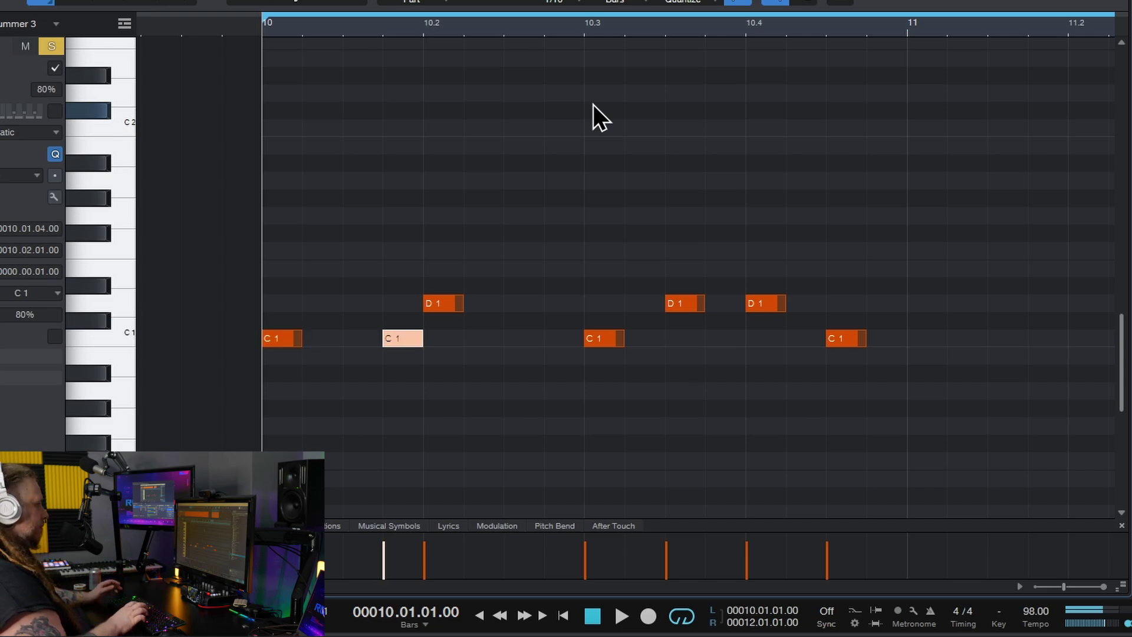
pyautogui.press('Left')
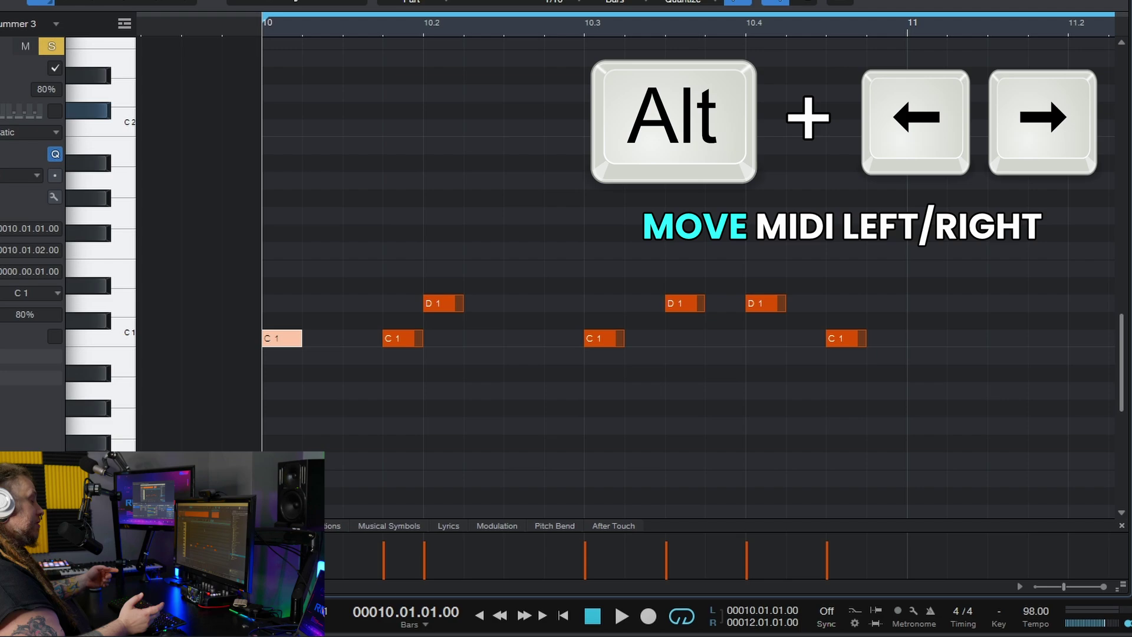
# Nudge the first C 1 note forward in time by six 1/16 steps to 10.02.03.
pyautogui.hotkey('alt', 'Right')
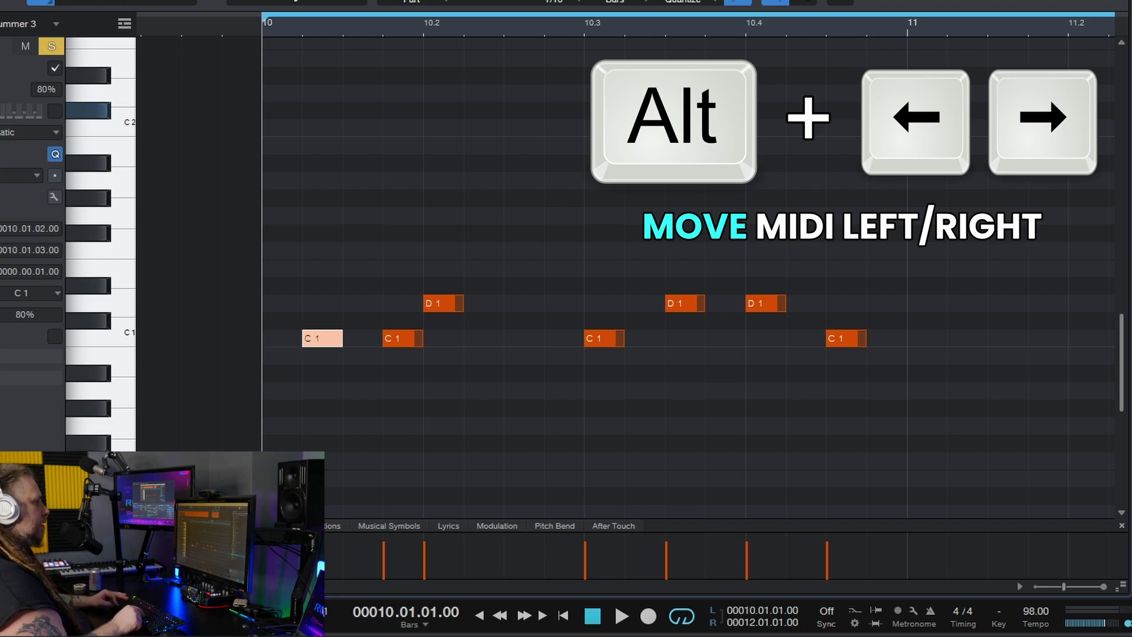
pyautogui.hotkey('alt', 'Right')
pyautogui.hotkey('alt', 'Right')
pyautogui.hotkey('alt', 'Right')
pyautogui.hotkey('alt', 'Right')
pyautogui.hotkey('alt', 'Right')
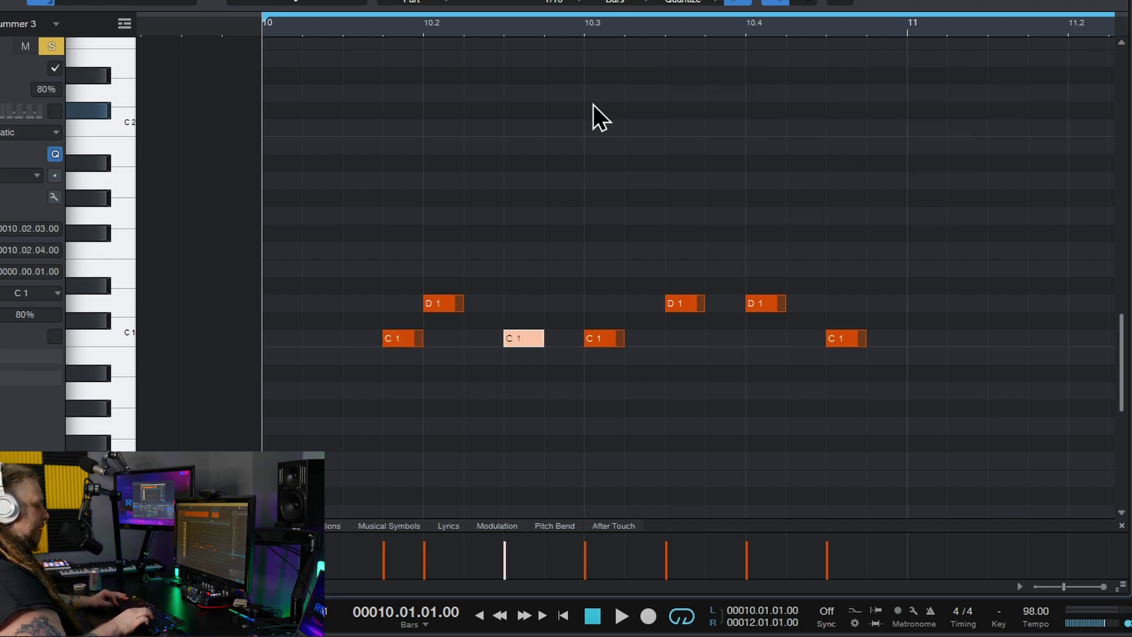
# Nudge the moved C 1 note back in 1/16 steps to the start of bar 10.
pyautogui.hotkey('alt', 'Left')
pyautogui.hotkey('alt', 'Left')
pyautogui.hotkey('alt', 'Left')
pyautogui.hotkey('alt', 'Left')
pyautogui.hotkey('alt', 'Left')
pyautogui.hotkey('alt', 'Left')
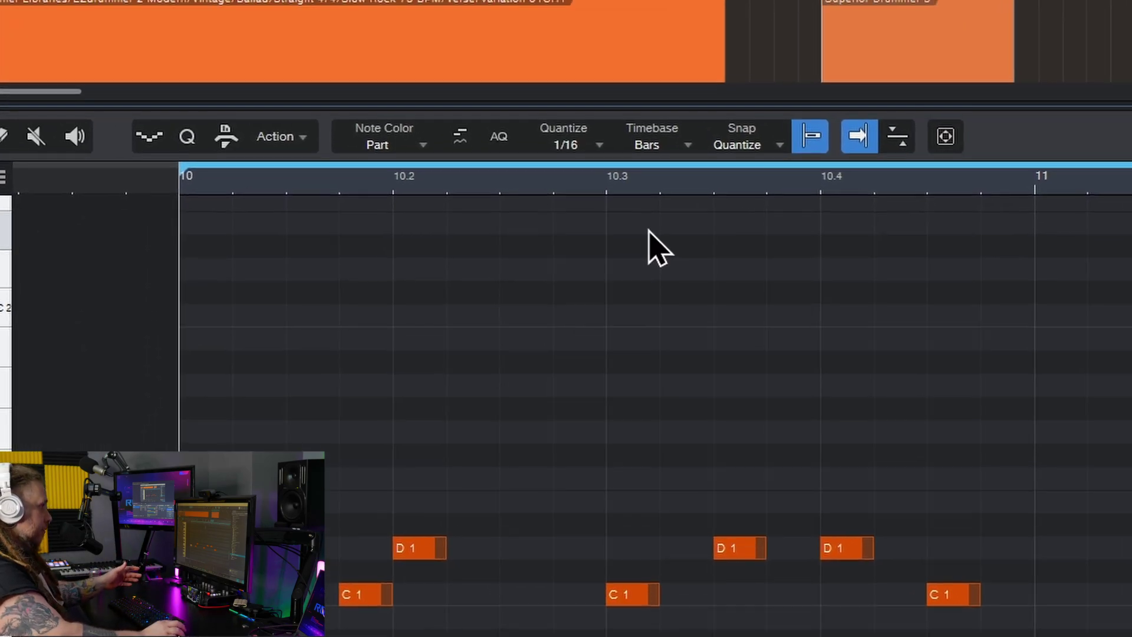
# Set the note editor's quantize value to 1/2 and nudge the selected C 1 note forward in time by that step.
pyautogui.click(592, 148)
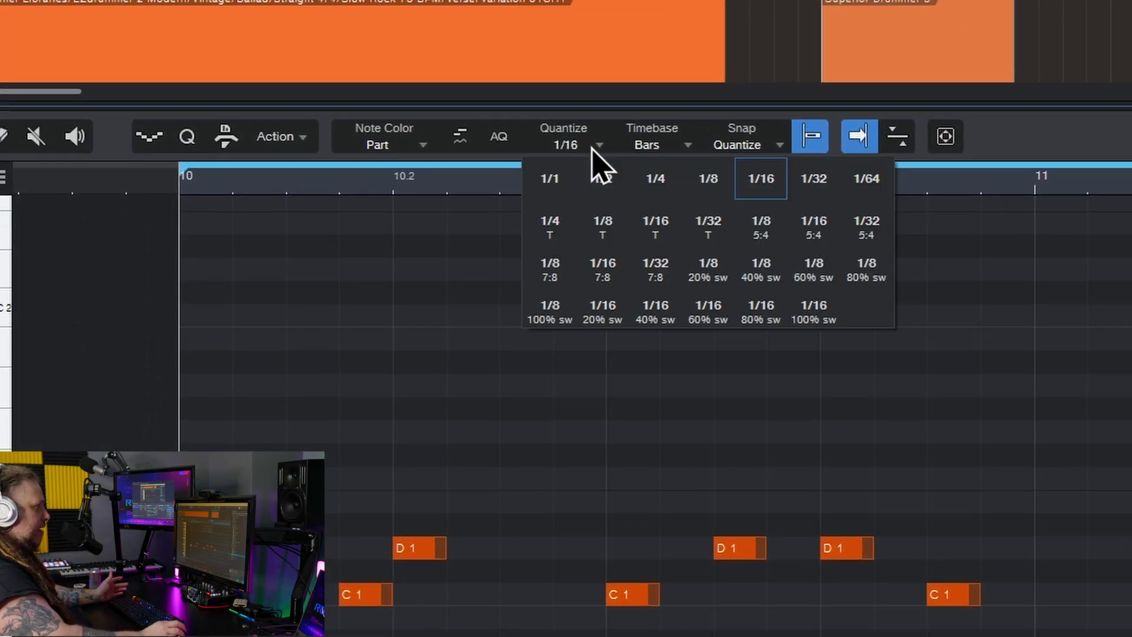
pyautogui.click(596, 188)
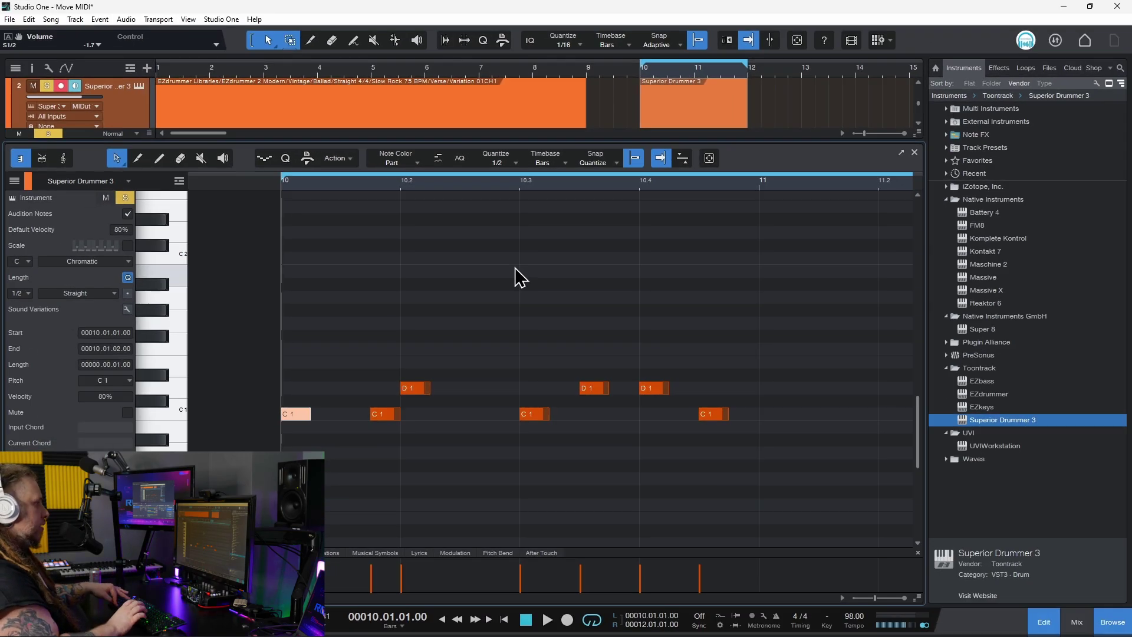
pyautogui.hotkey('alt', 'Right')
pyautogui.hotkey('alt', 'Right')
pyautogui.hotkey('alt', 'Right')
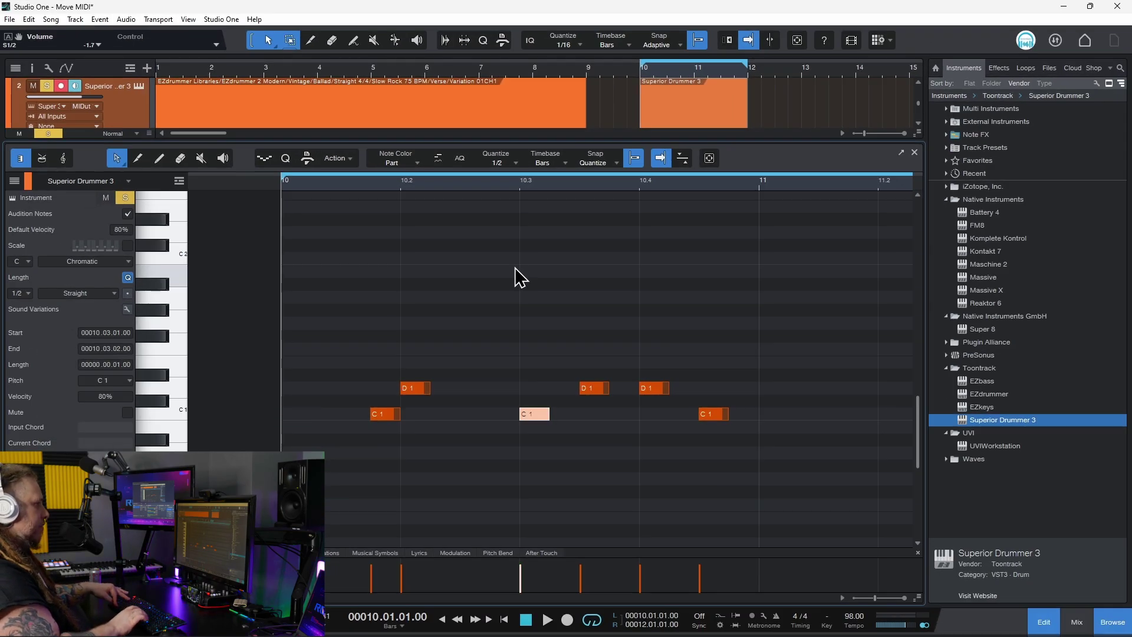
# Nudge the C 1 note back to the start of bar 10 and set the quantize value to 1/16.
pyautogui.hotkey('alt', 'Left')
pyautogui.hotkey('alt', 'Left')
pyautogui.hotkey('alt', 'Left')
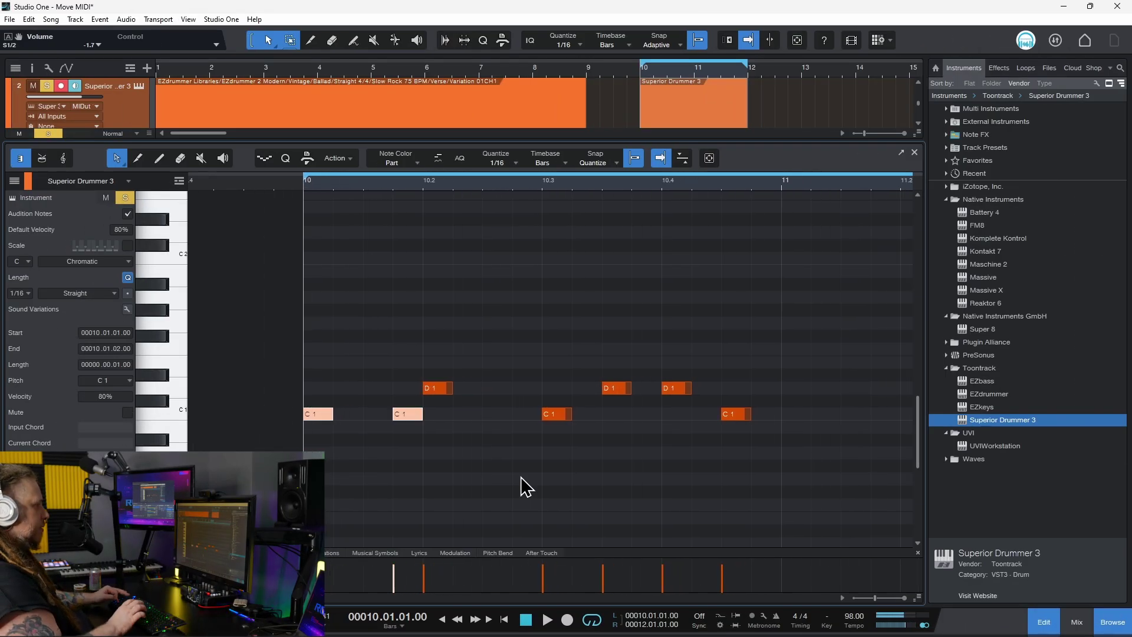
# Extend the selection to the first five drum notes and nudge them forward in 1/16 steps to start at 10.2.
pyautogui.hotkey('shift', 'Right')
pyautogui.hotkey('shift', 'Right')
pyautogui.hotkey('shift', 'Right')
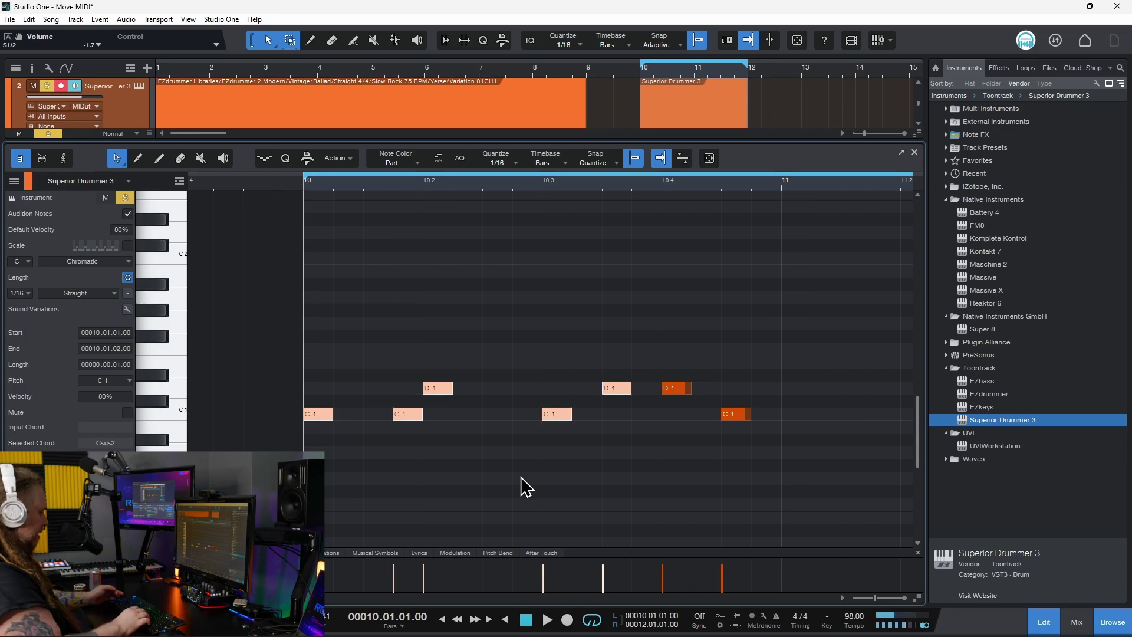
pyautogui.hotkey('alt', 'Right')
pyautogui.hotkey('alt', 'Right')
pyautogui.hotkey('alt', 'Right')
pyautogui.hotkey('alt', 'Right')
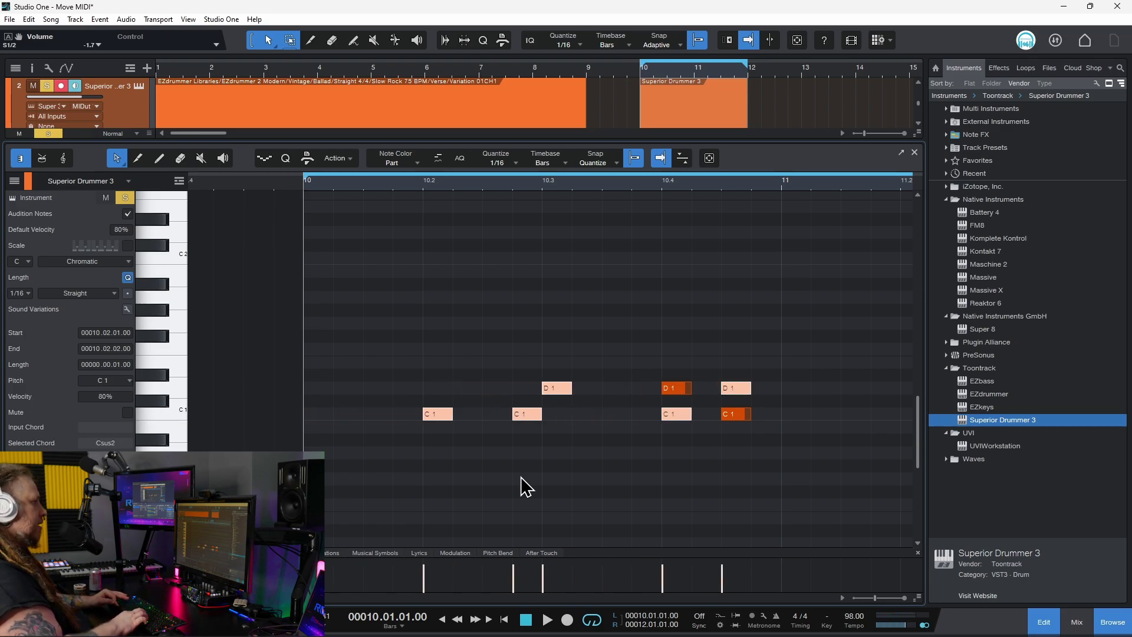
# Nudge the five selected drum notes back and forth in 1/16 steps, ending at the start of bar 10.
pyautogui.hotkey('alt', 'Left')
pyautogui.hotkey('alt', 'Left')
pyautogui.hotkey('alt', 'Left')
pyautogui.hotkey('alt', 'Right')
pyautogui.hotkey('alt', 'Right')
pyautogui.hotkey('alt', 'Left')
pyautogui.hotkey('alt', 'Left')
pyautogui.hotkey('alt', 'Left')
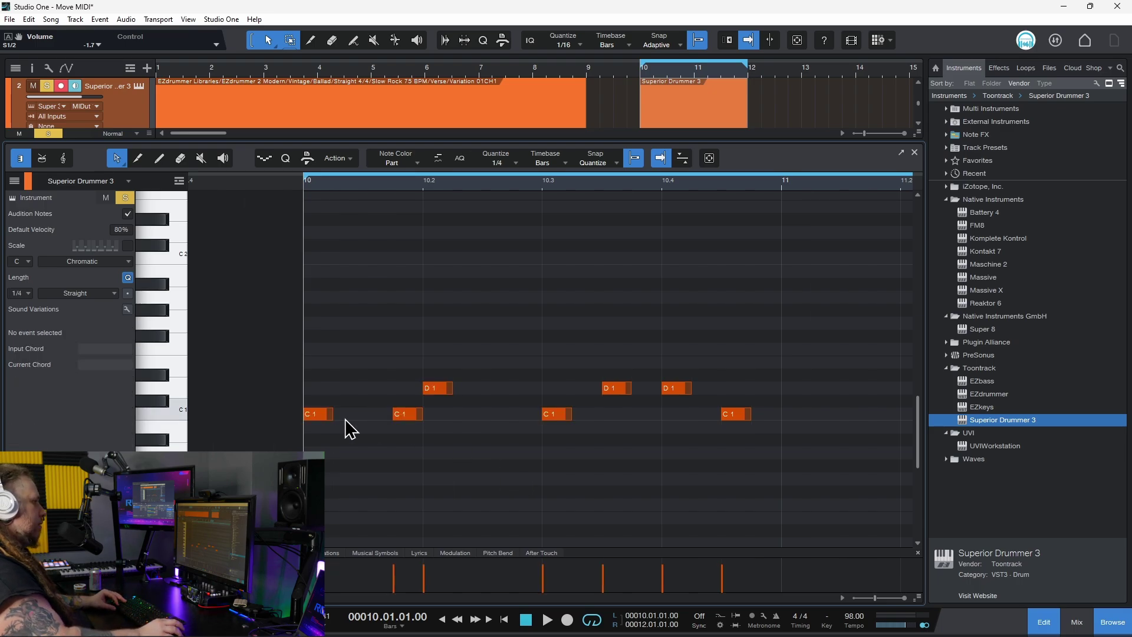
# Select the first six drum notes, nudge them forward two 1/4 steps to start at 10.3, and nudge them back to bar 10.
pyautogui.moveTo(303, 303); pyautogui.dragTo(697, 502)
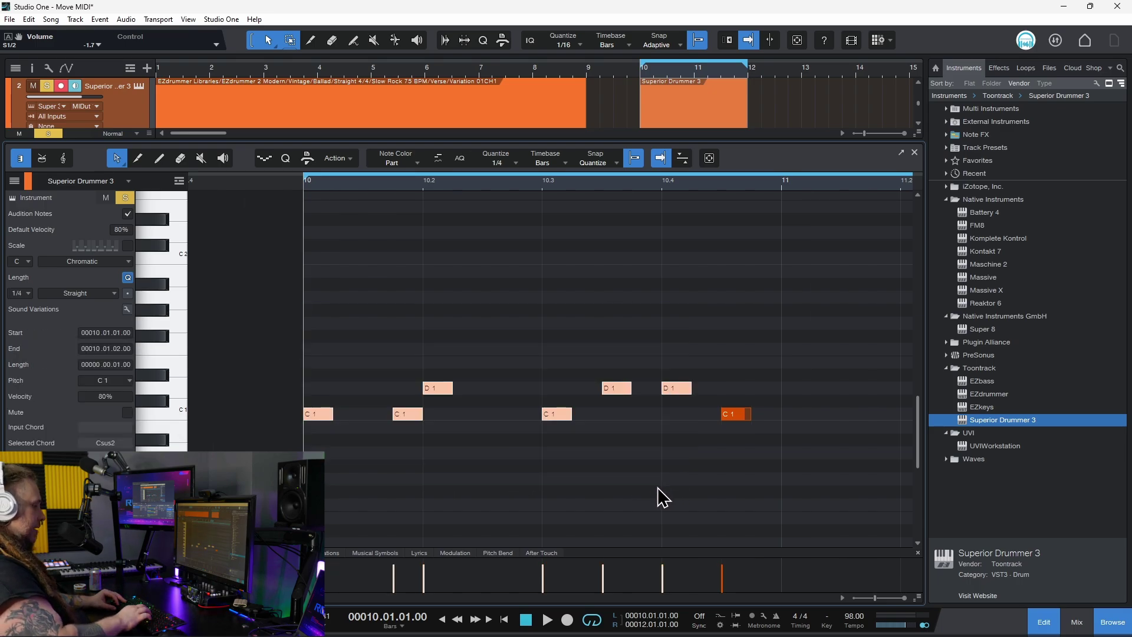
pyautogui.hotkey('alt', 'Right')
pyautogui.hotkey('alt', 'Right')
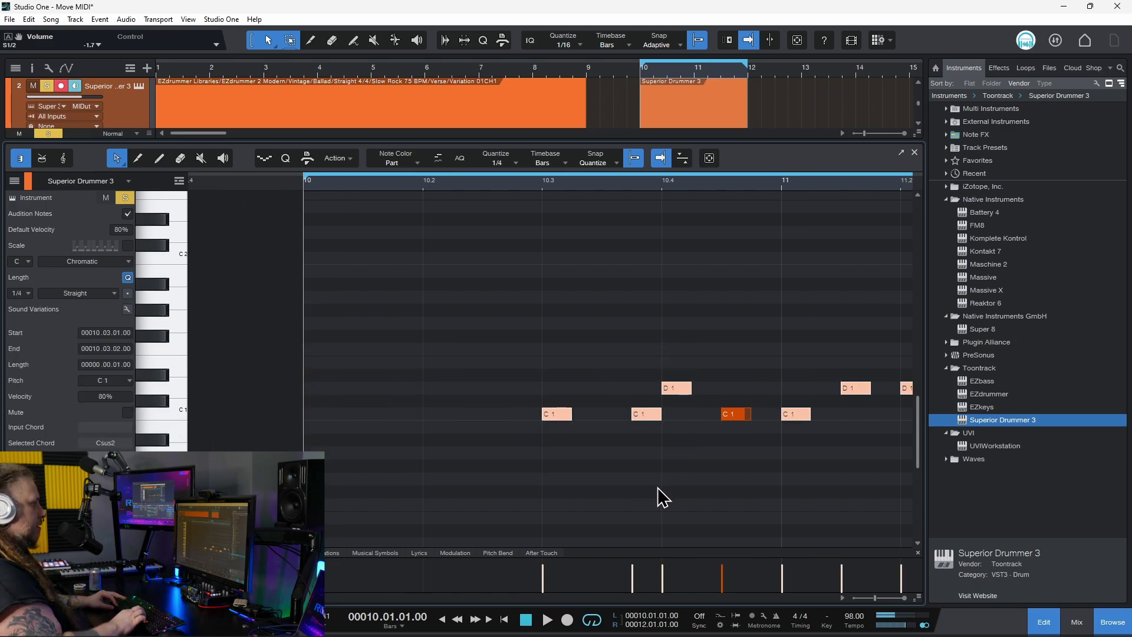
pyautogui.hotkey('alt', 'Left')
pyautogui.hotkey('alt', 'Left')
# Transpose the six selected drum notes up two semitones to D 1 and E 1, and back down to C 1 and D 1.
pyautogui.hotkey('alt', 'Up')
pyautogui.hotkey('alt', 'Up')
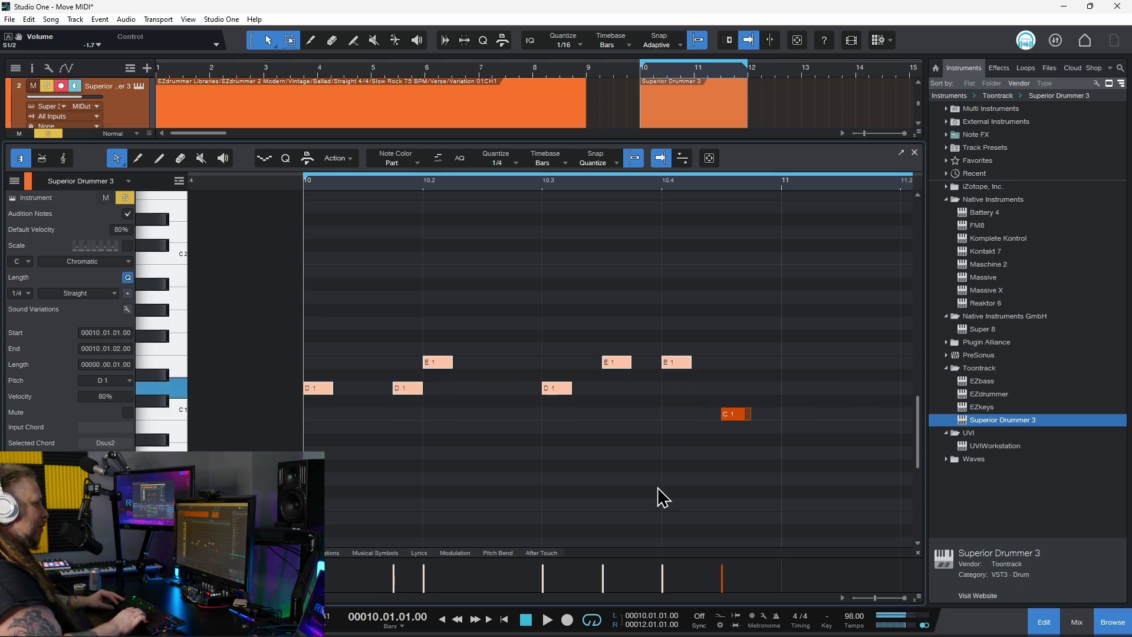
pyautogui.hotkey('alt', 'Down')
pyautogui.hotkey('alt', 'Down')
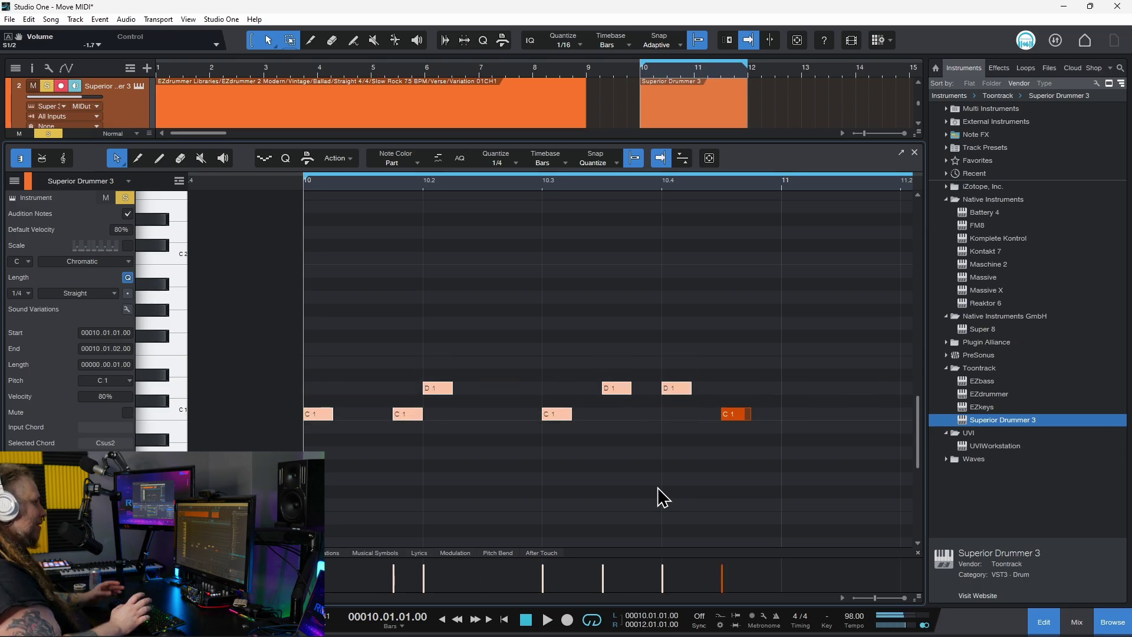
# Select only the first C 1 note of bar 10 and set the note editor's quantize value to 1/16.
pyautogui.click(328, 376)
pyautogui.moveTo(321, 376); pyautogui.dragTo(242, 408)
pyautogui.hscroll(2, 250, 393)
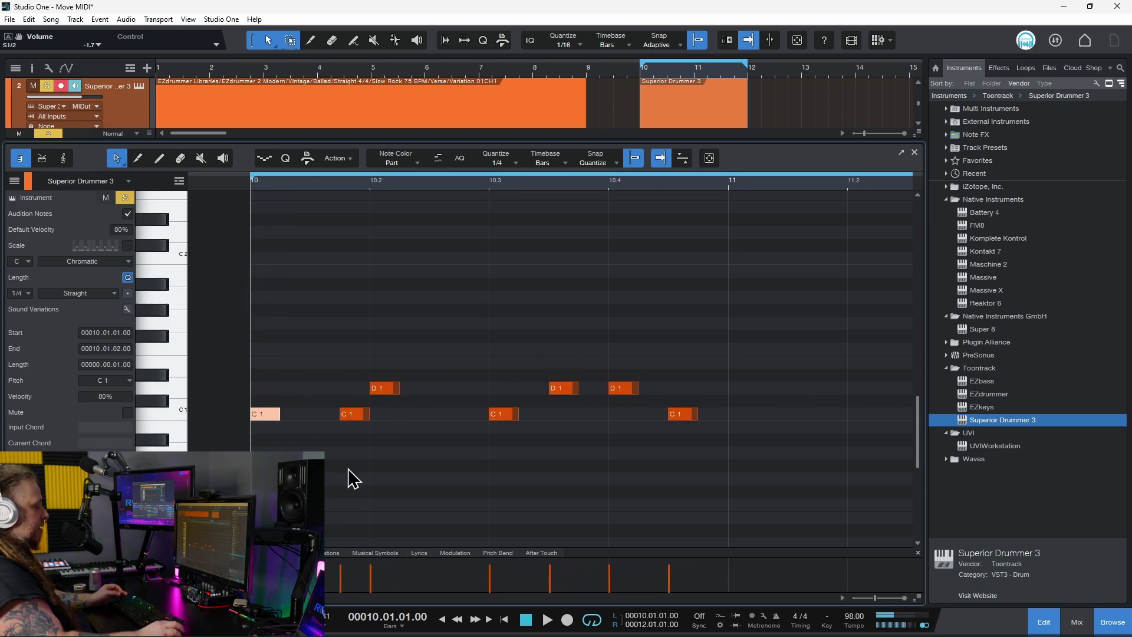
pyautogui.press('Right')
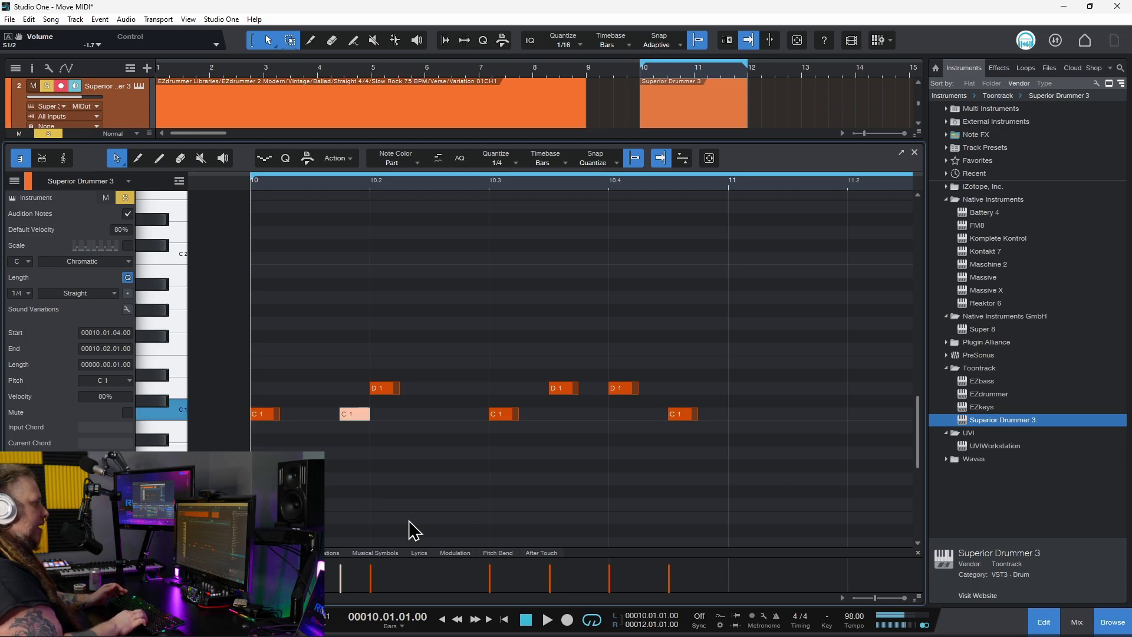
pyautogui.press('Left')
pyautogui.click(497, 162)
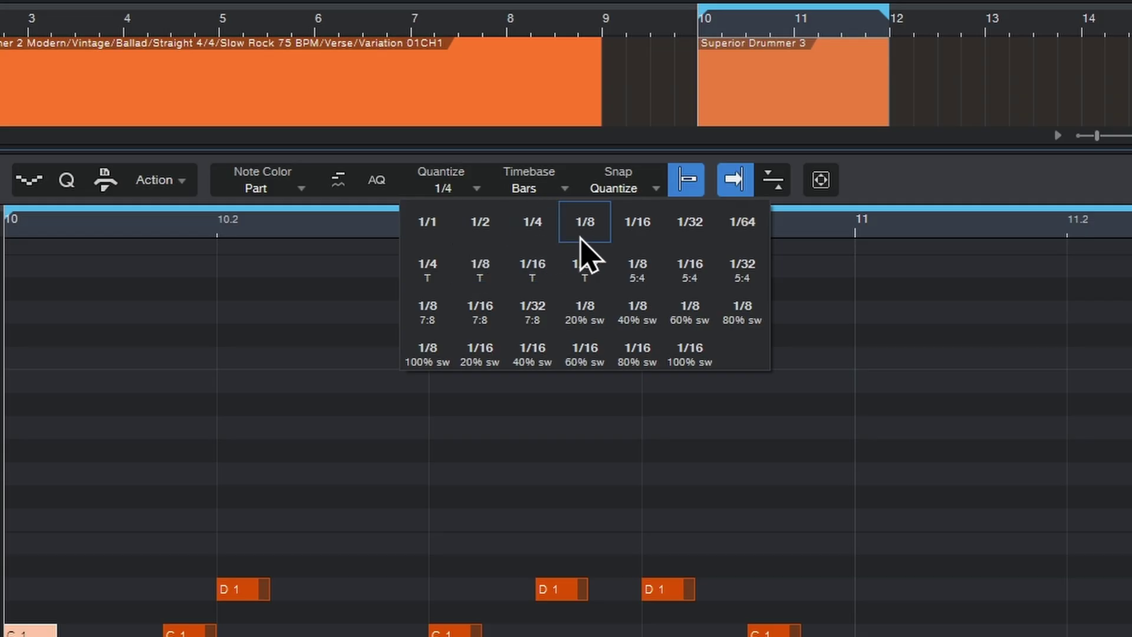
pyautogui.click(605, 182)
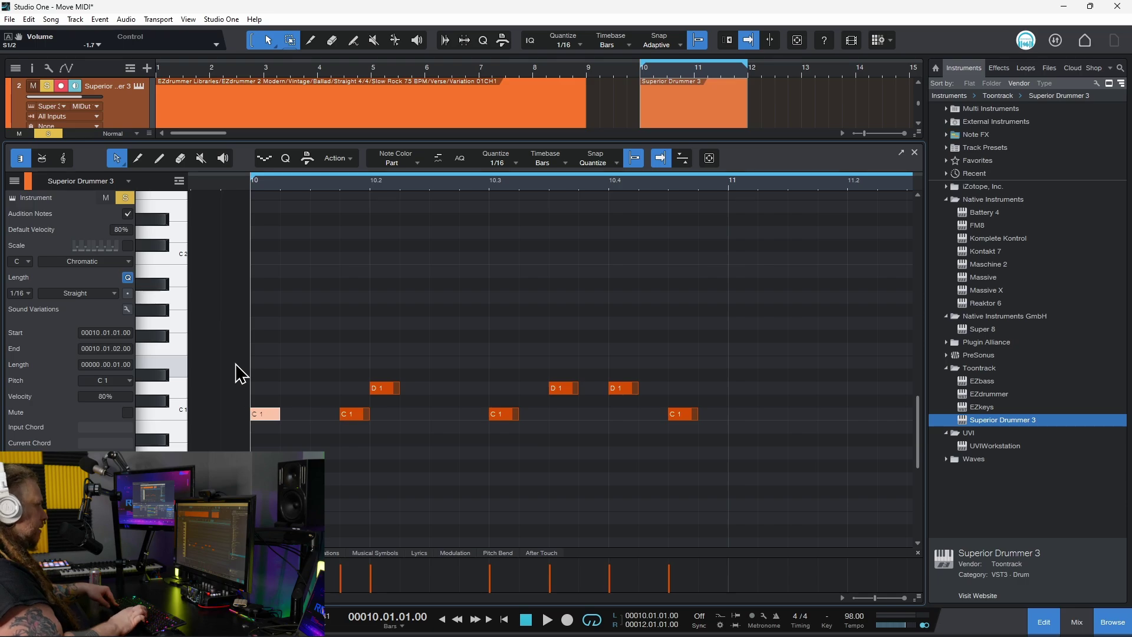
# Nudge the first C 1 note forward two 1/16 steps and back, and by one full bar to bar 11 and back.
pyautogui.hotkey('alt', 'Right')
pyautogui.hotkey('alt', 'Right')
pyautogui.hotkey('alt', 'Left')
pyautogui.hotkey('alt', 'Left')
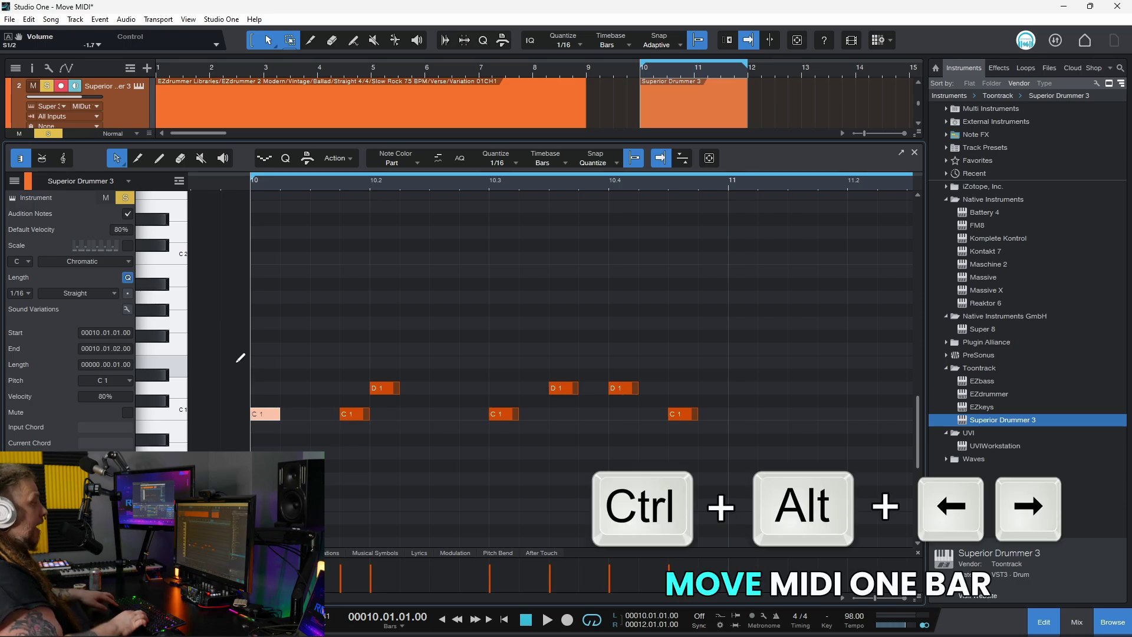
pyautogui.hotkey('ctrl', 'alt', 'Right')
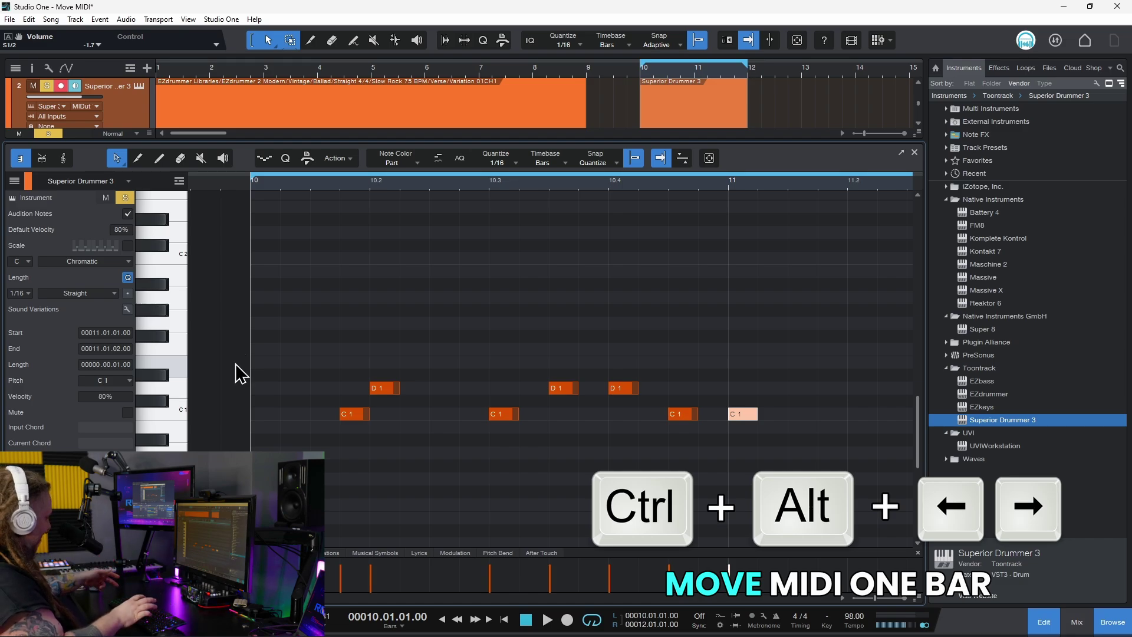
pyautogui.hotkey('ctrl', 'alt', 'Left')
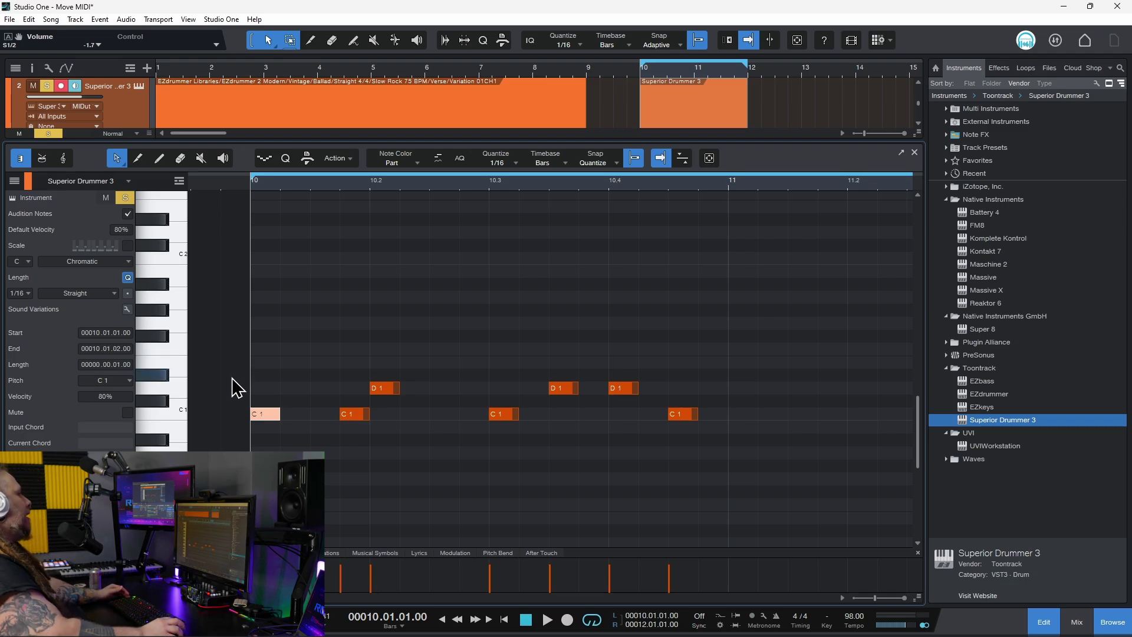
# Transpose the first two C 1 notes down an octave and up a semitone to C# 0, and return them to C 1.
pyautogui.hotkey('shift', 'Down')
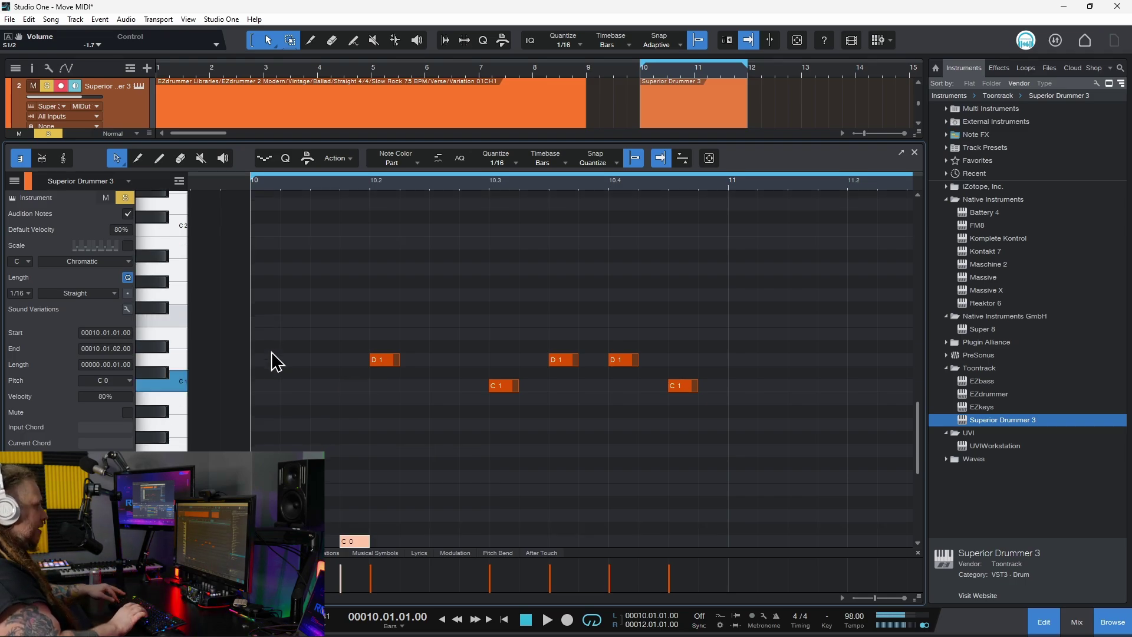
pyautogui.press('Up')
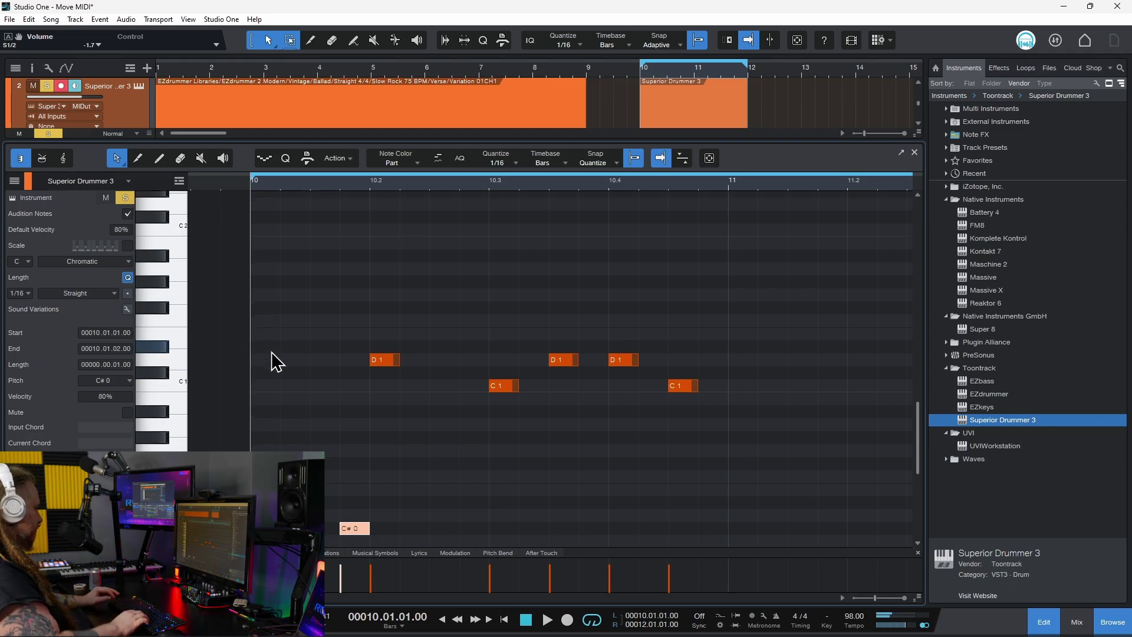
pyautogui.hotkey('shift', 'Up')
pyautogui.press('Down')
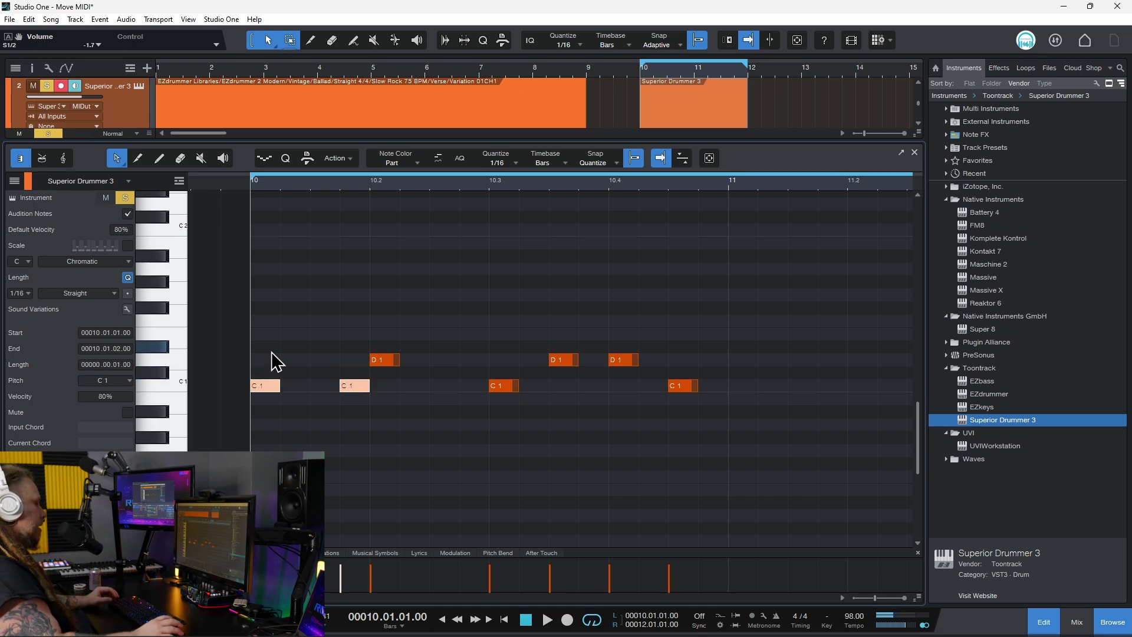
# Extend the selection to the first five drum notes and nudge them in 1/16 steps and by one full bar, returning them to bar 10.
pyautogui.hotkey('shift', 'Right')
pyautogui.hotkey('shift', 'Right')
pyautogui.hotkey('shift', 'Right')
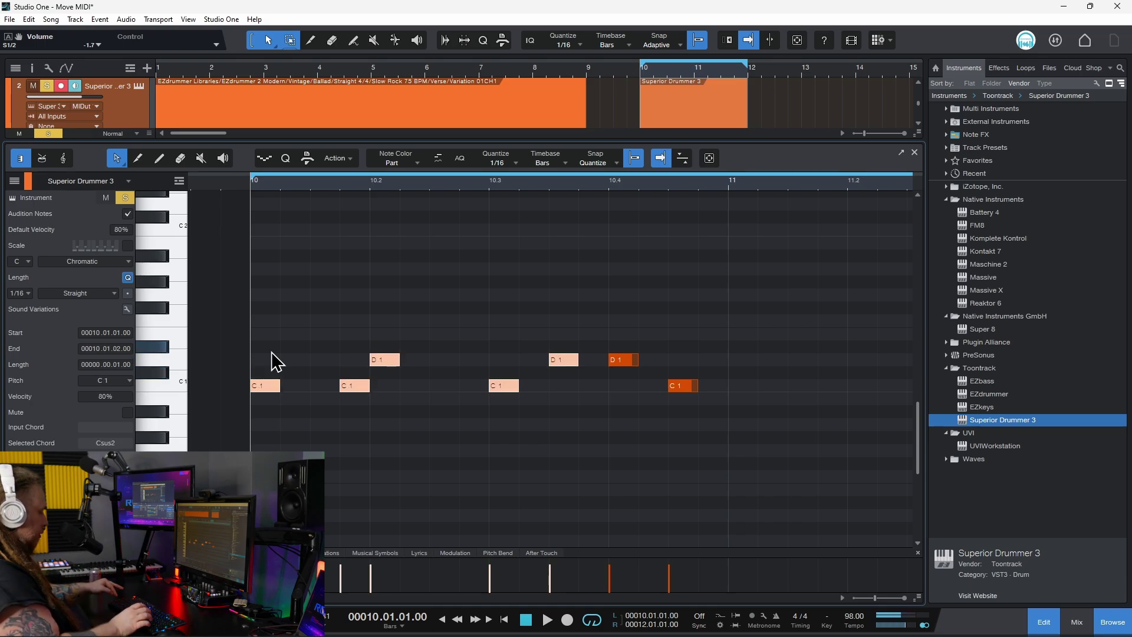
pyautogui.hotkey('alt', 'Right')
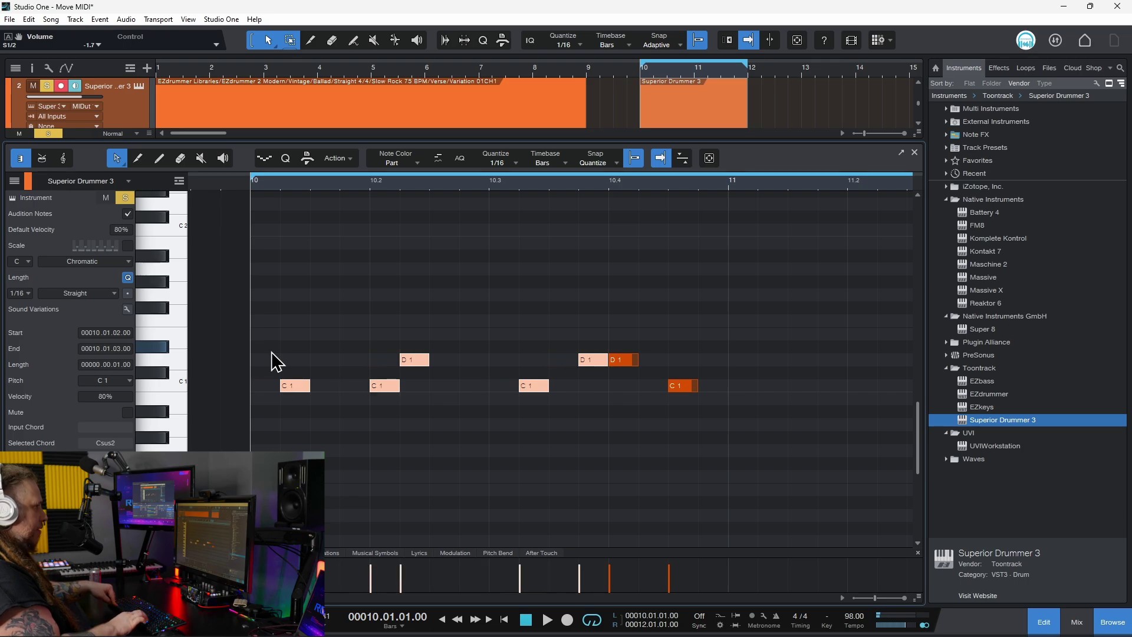
pyautogui.hotkey('alt', 'Left')
pyautogui.hotkey('alt', 'Right')
pyautogui.hotkey('alt', 'Right')
pyautogui.hotkey('alt', 'Left')
pyautogui.hotkey('alt', 'Left')
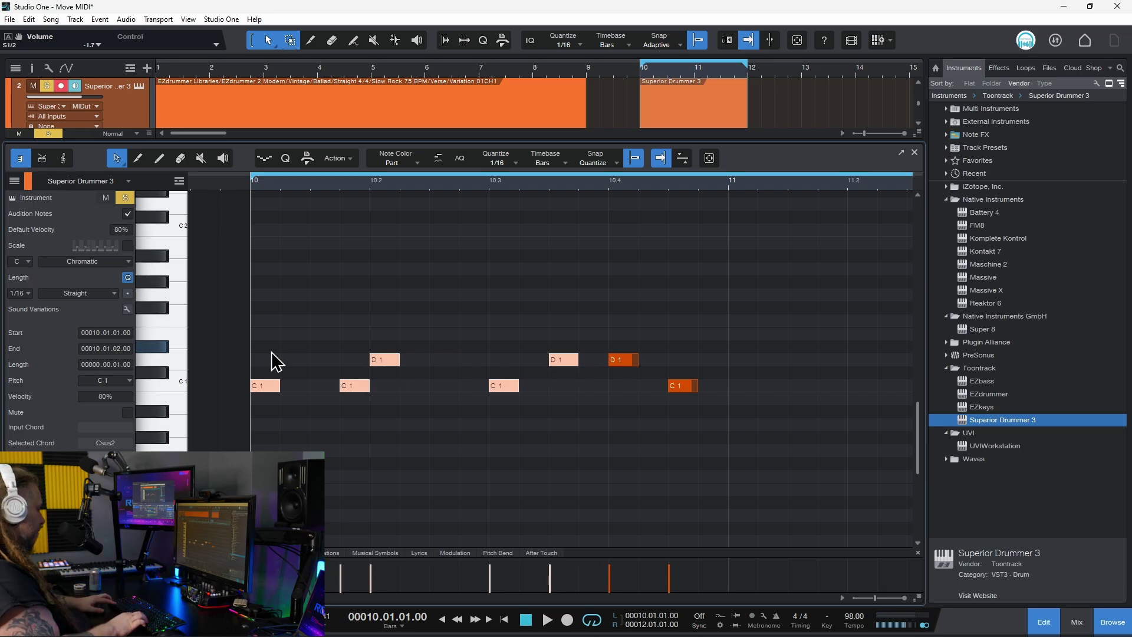
pyautogui.hotkey('ctrl', 'alt', 'Right')
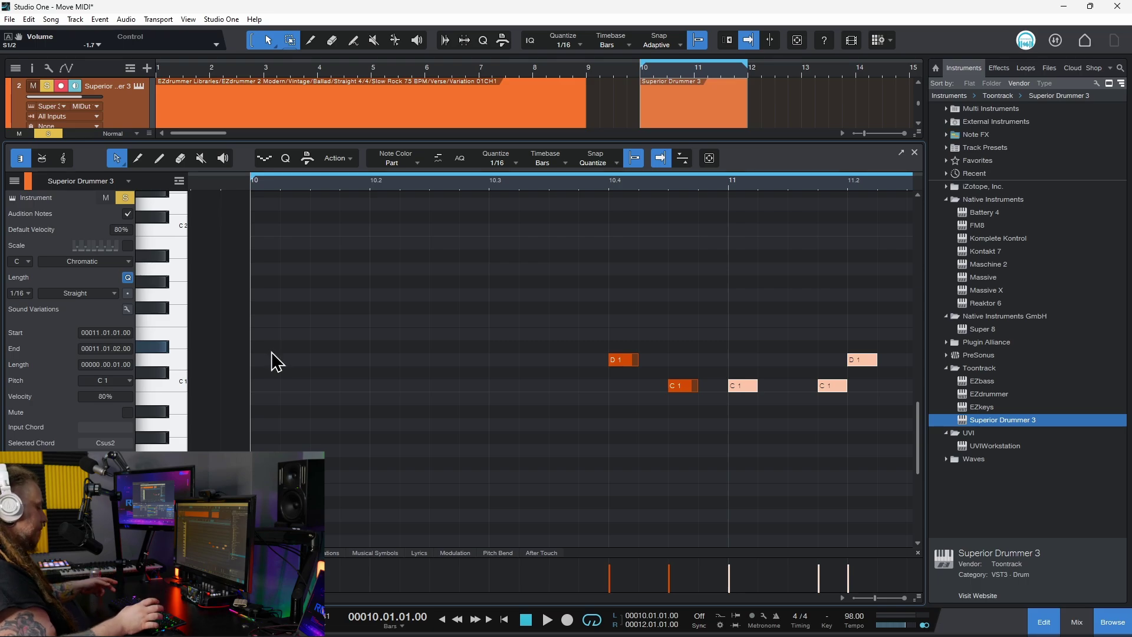
pyautogui.hotkey('ctrl', 'alt', 'Left')
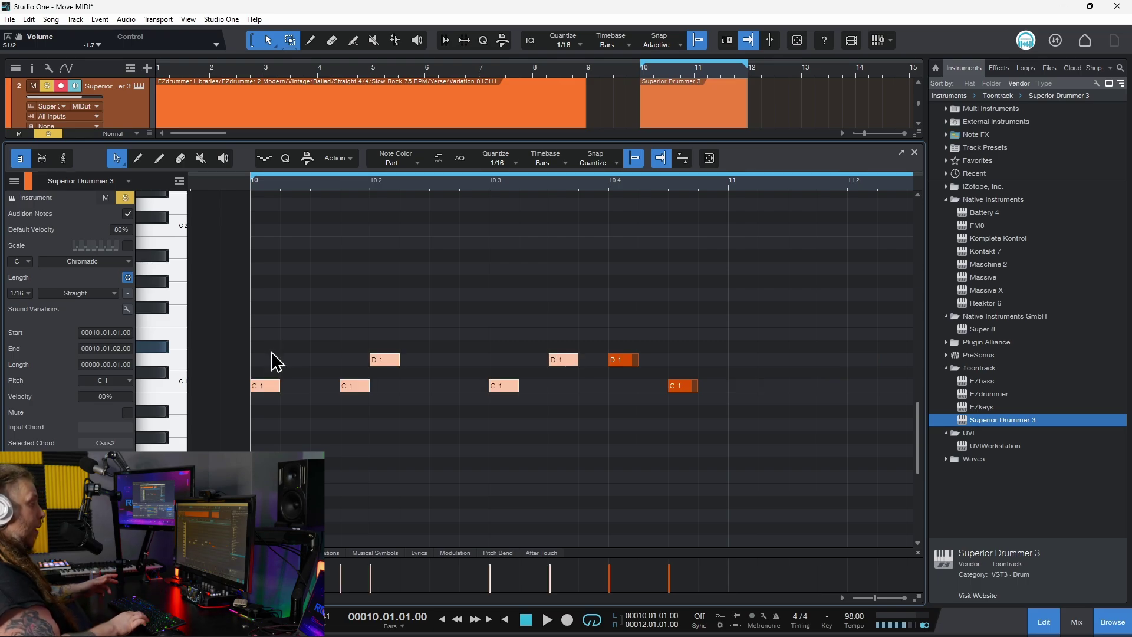
# Transpose the five selected notes up to F 1 and G 1, down to B 0 and C# 1, and back to C 1 and D 1.
pyautogui.hotkey('alt', 'Up')
pyautogui.hotkey('alt', 'Up')
pyautogui.hotkey('alt', 'Up')
pyautogui.hotkey('alt', 'Up')
pyautogui.hotkey('alt', 'Up')
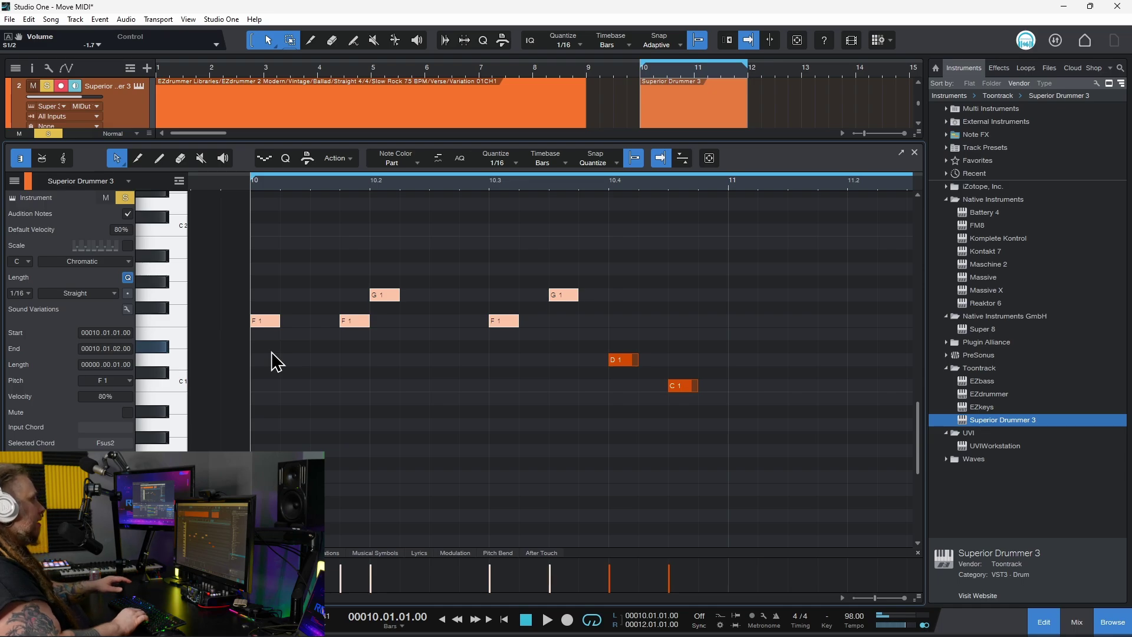
pyautogui.hotkey('alt', 'Down')
pyautogui.hotkey('alt', 'Down')
pyautogui.hotkey('alt', 'Down')
pyautogui.hotkey('alt', 'Down')
pyautogui.hotkey('alt', 'Down')
pyautogui.hotkey('alt', 'Down')
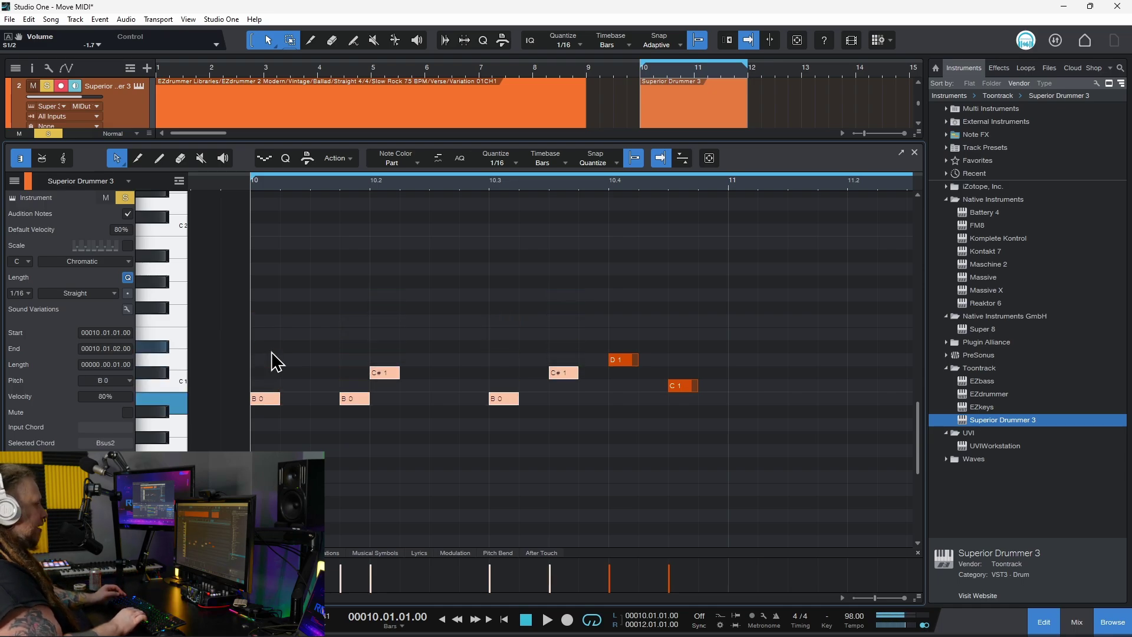
pyautogui.hotkey('alt', 'Up')
pyautogui.hotkey('alt', 'Up')
pyautogui.hotkey('alt', 'Up')
pyautogui.hotkey('alt', 'Up')
pyautogui.hotkey('alt', 'Down')
pyautogui.hotkey('alt', 'Down')
pyautogui.hotkey('alt', 'Down')
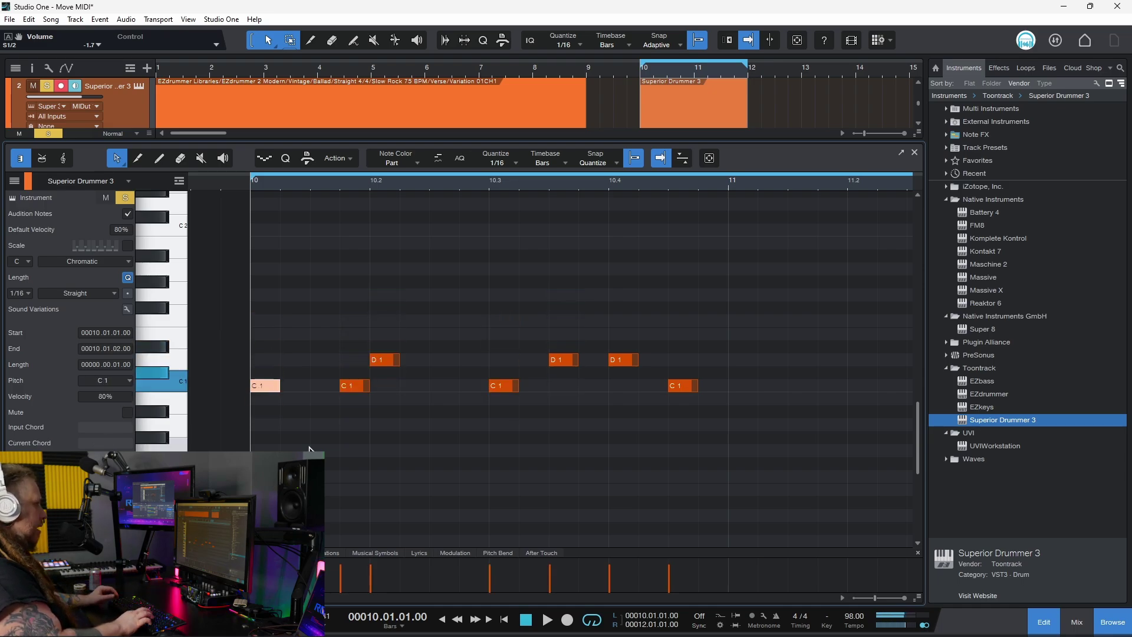
# Raise the pitch of the first drum note, return it to C 1, and clear the note selection.
pyautogui.hotkey('shift', 'alt', 'Up')
pyautogui.hotkey('shift', 'alt', 'Down')
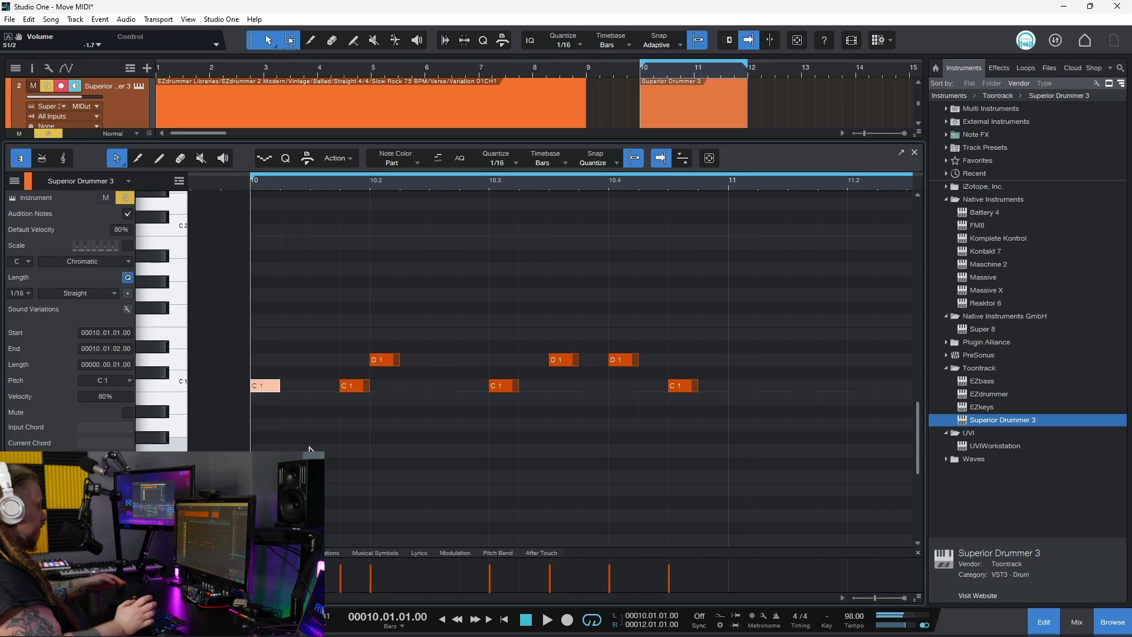
pyautogui.click(310, 450)
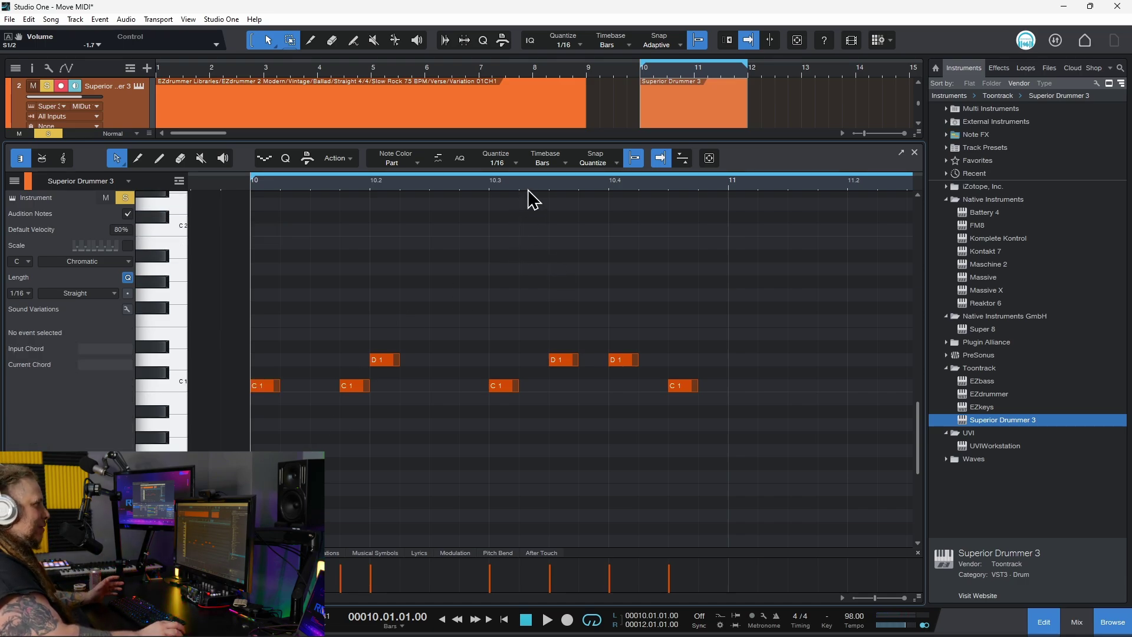
# Close the drum part's note editor and open the Kontakt 7 part for note editing.
pyautogui.scroll(-3, 537, 180)
pyautogui.hscroll(2, 526, 231)
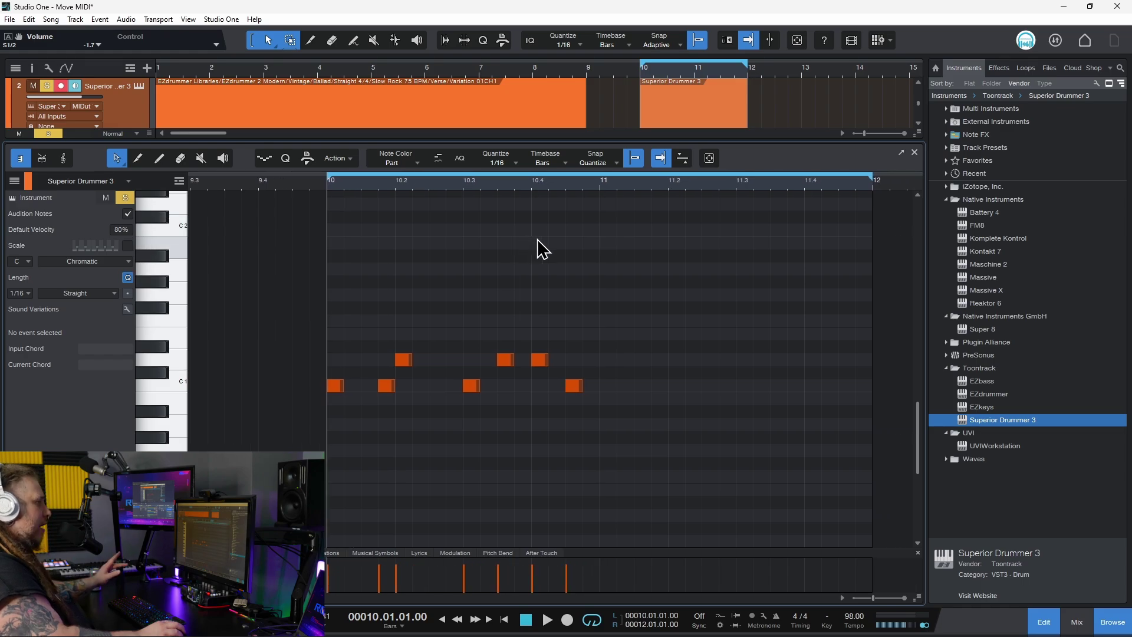
pyautogui.click(1037, 619)
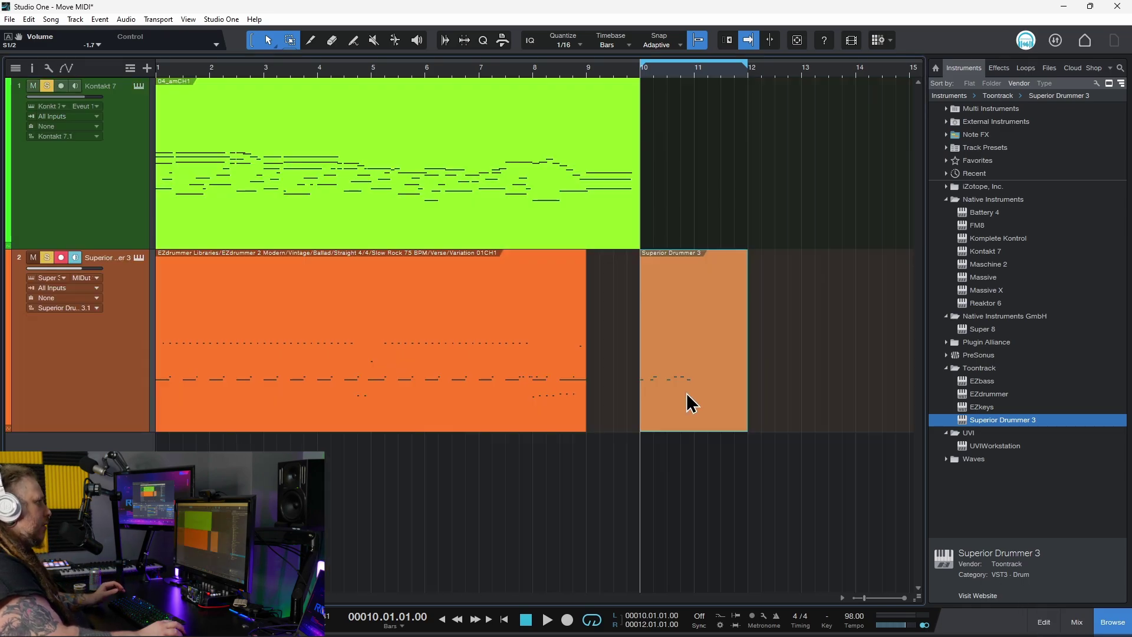
pyautogui.doubleClick(400, 196)
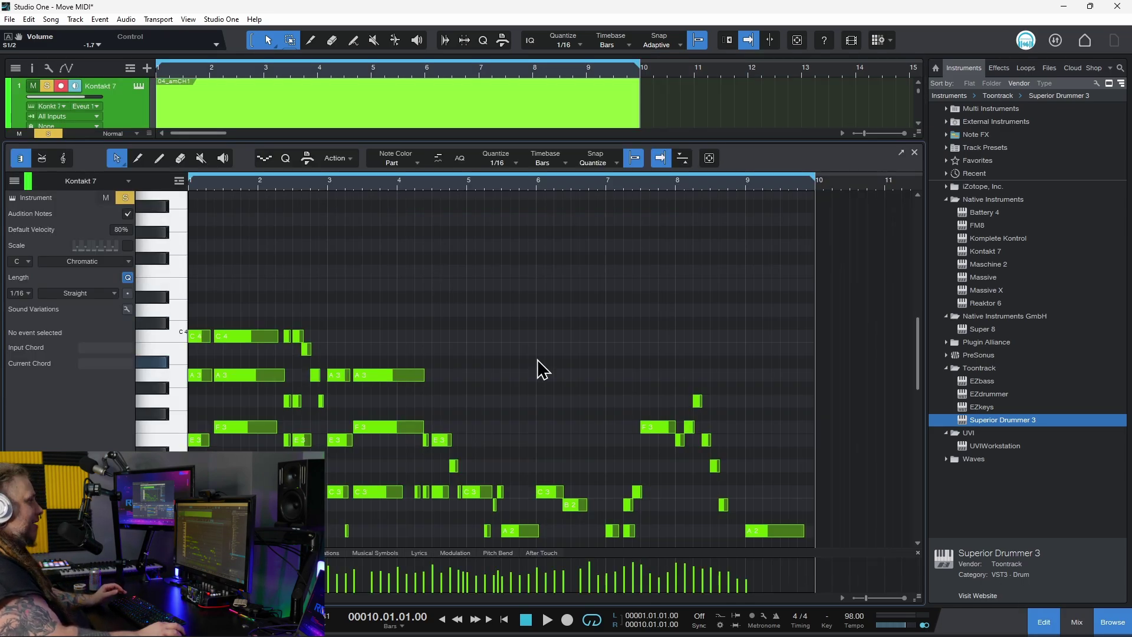
# Step the note selection backward through the end of the Kontakt 7 part to the A 2 note at bar 9.
pyautogui.scroll(5, 538, 370)
pyautogui.scroll(-8, 538, 370)
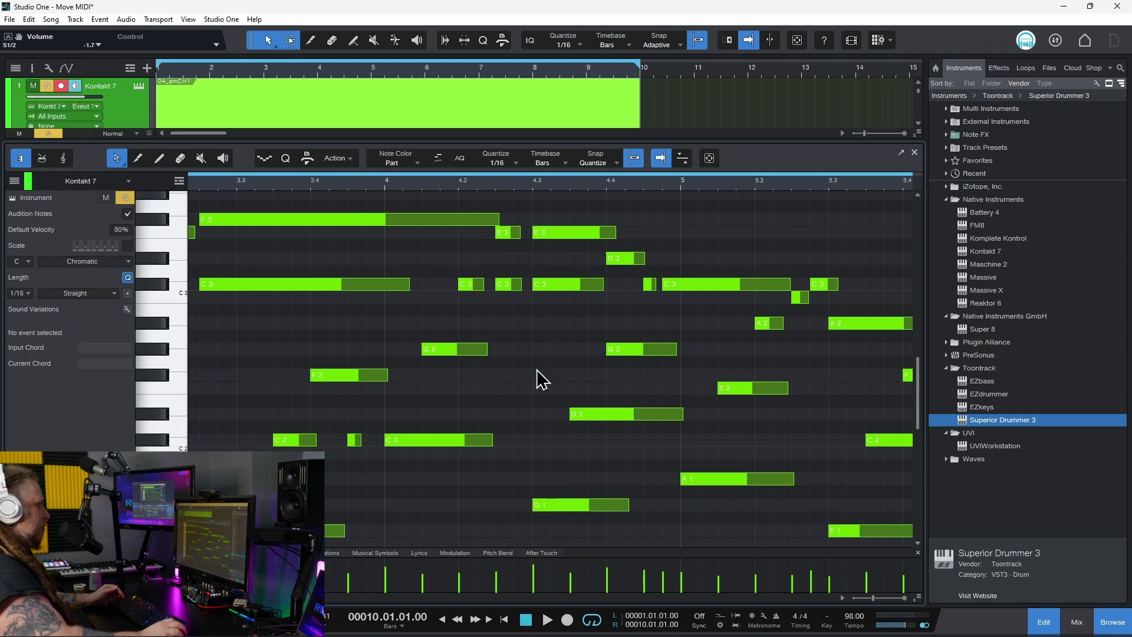
pyautogui.scroll(6, 537, 377)
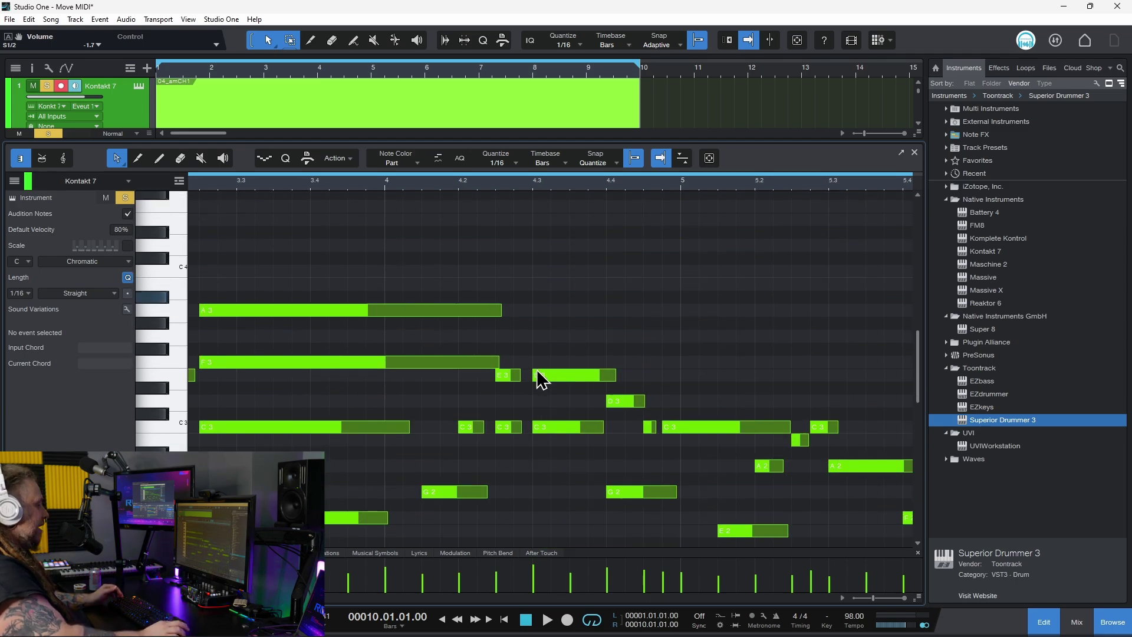
pyautogui.hscroll(-2, 472, 395)
pyautogui.hscroll(-2, 445, 509)
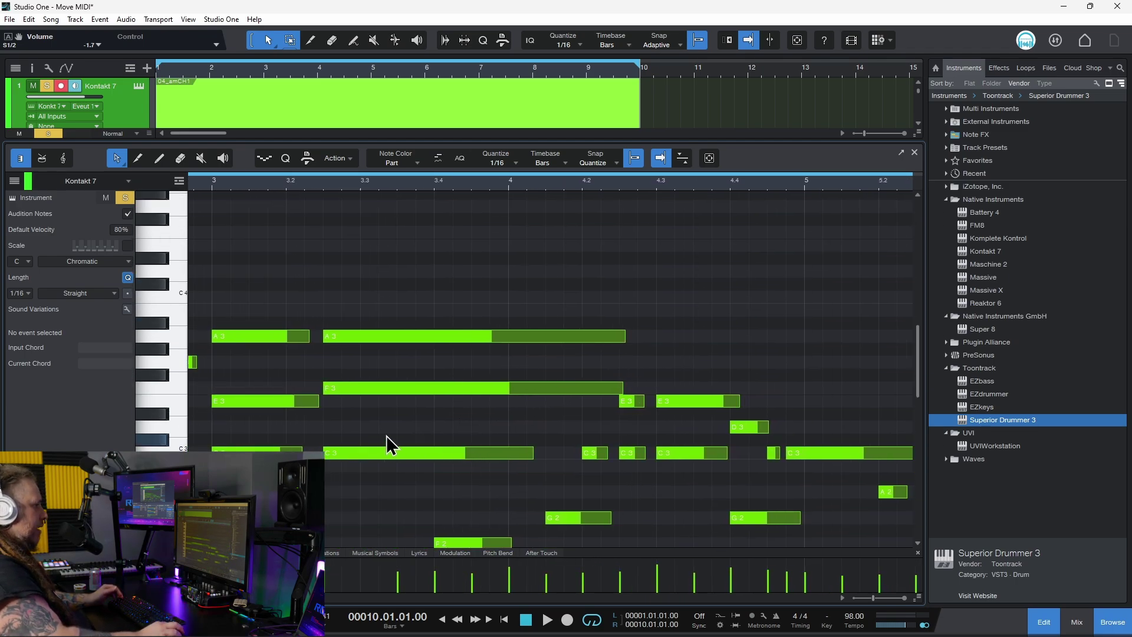
pyautogui.hscroll(5, 551, 360)
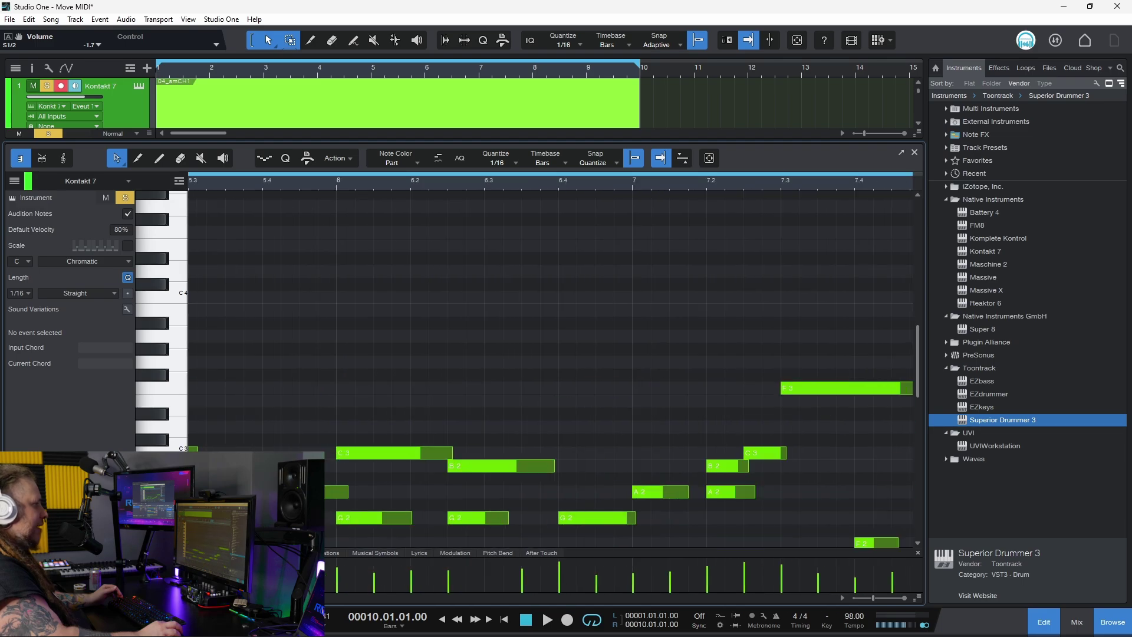
pyautogui.scroll(-5, 345, 407)
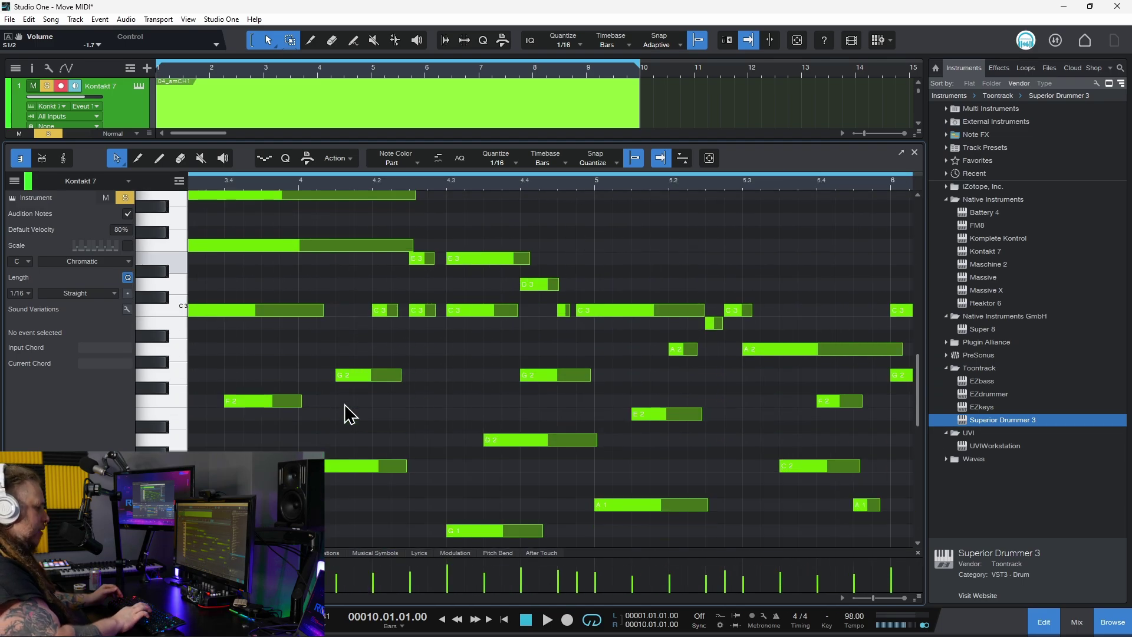
pyautogui.press('Left')
# Raise the B 2 note following 8.3 two semitones to C# 3, and the preceding D 3 note one semitone to D# 3.
pyautogui.press('Left')
pyautogui.press('Left')
pyautogui.press('Left')
pyautogui.press('Left')
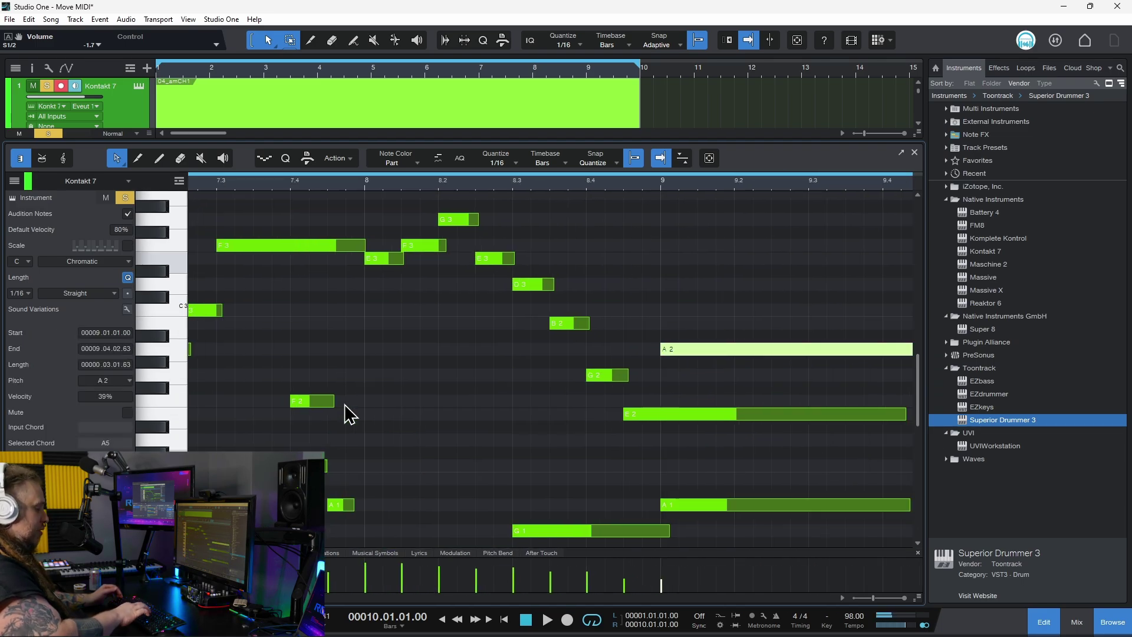
pyautogui.press('Up')
pyautogui.press('Up')
pyautogui.press('Left')
pyautogui.press('Left')
pyautogui.press('Up')
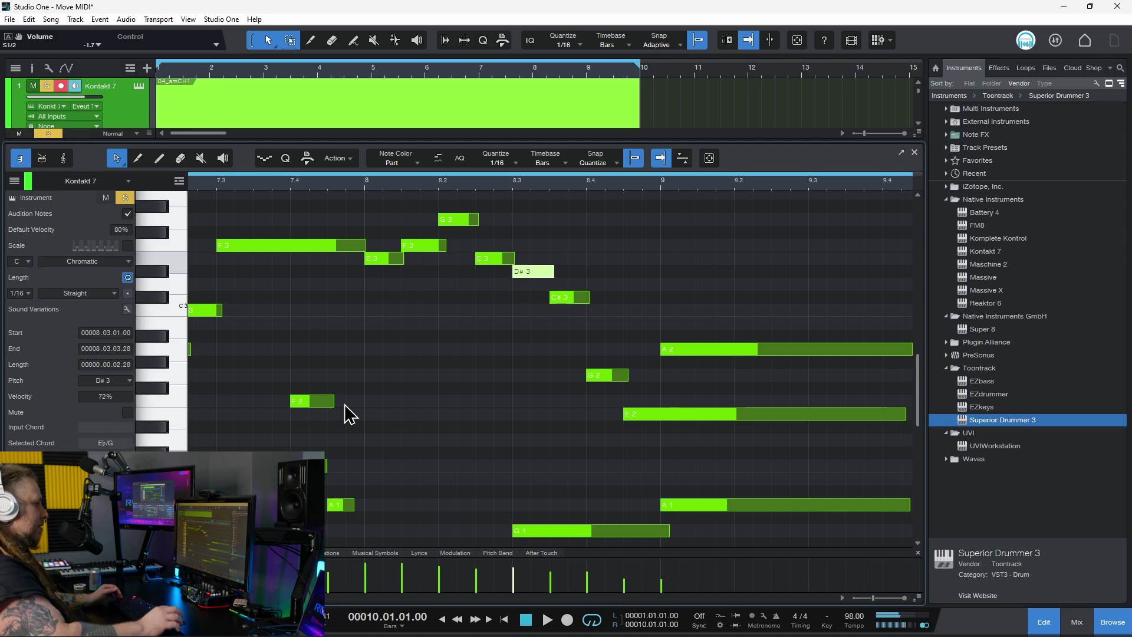
# Raise the A 1 note at bar 9 two semitones to B 1 and clear the note selection.
pyautogui.press('Right')
pyautogui.press('Right')
pyautogui.press('Right')
pyautogui.press('Right')
pyautogui.press('Right')
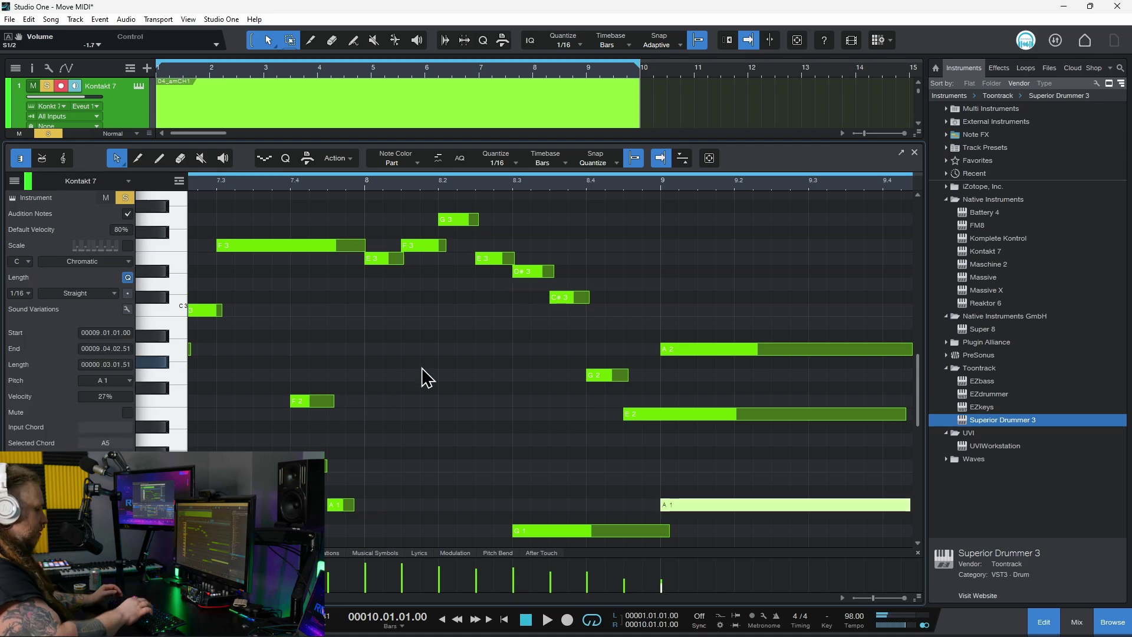
pyautogui.press('Up')
pyautogui.press('Up')
pyautogui.click(422, 369)
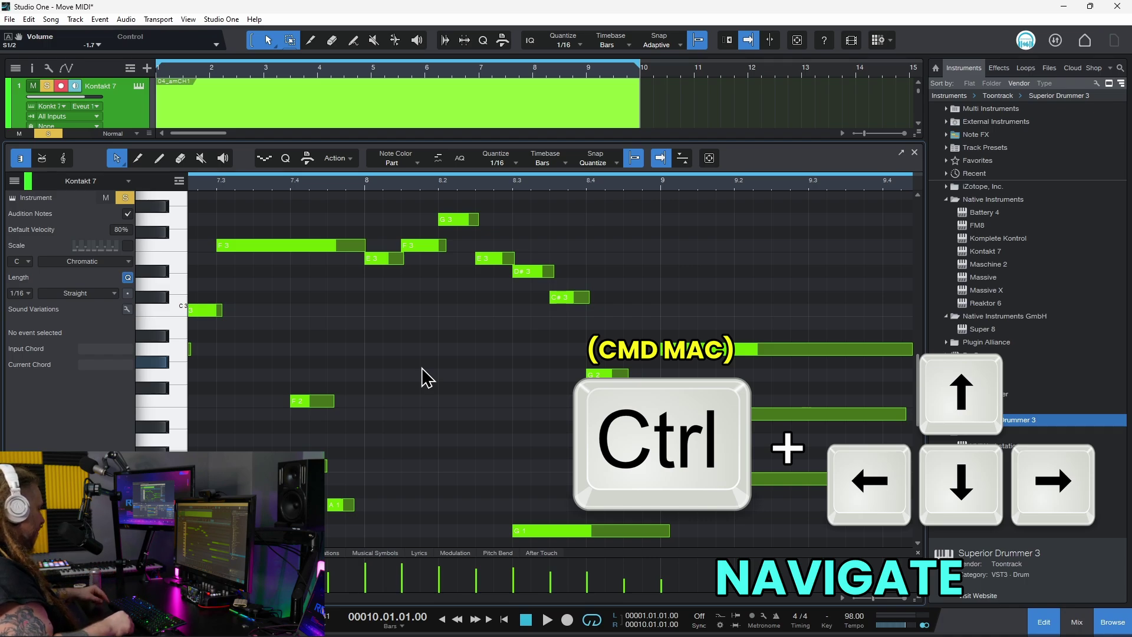
# Look over the higher and lower pitch ranges around bars 8 and 9 of the Kontakt 7 part.
pyautogui.hotkey('ctrl', 'Up')
pyautogui.hotkey('ctrl', 'Up')
pyautogui.hotkey('ctrl', 'Up')
pyautogui.hotkey('ctrl', 'Up')
pyautogui.hotkey('ctrl', 'Up')
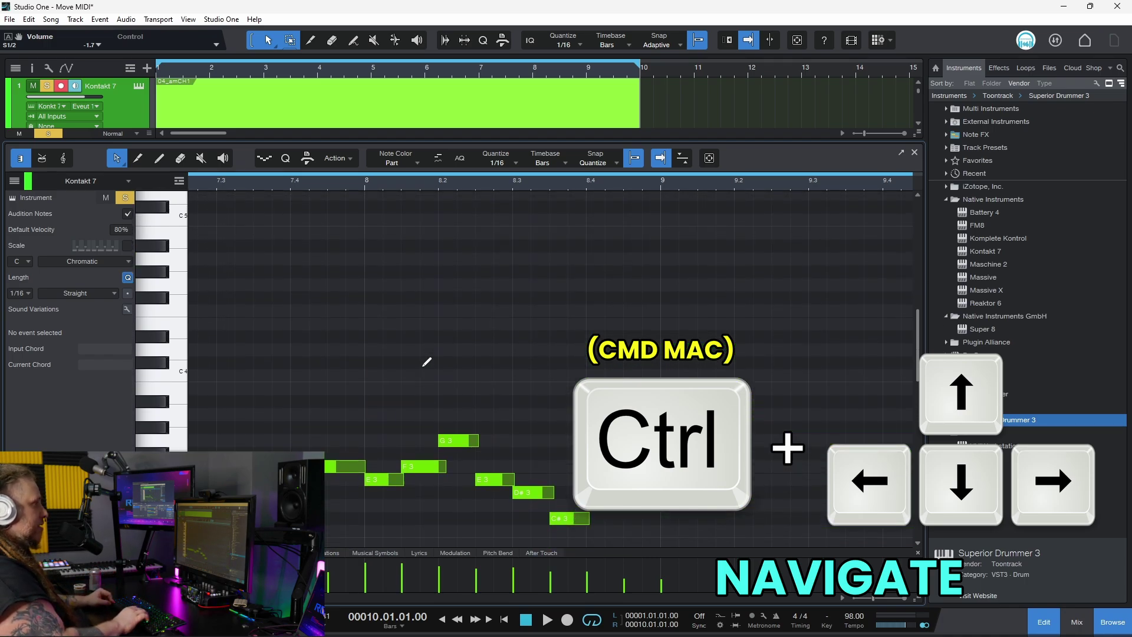
pyautogui.hotkey('ctrl', 'Down')
pyautogui.hotkey('ctrl', 'Down')
pyautogui.hotkey('ctrl', 'Down')
pyautogui.hotkey('ctrl', 'Down')
pyautogui.hotkey('ctrl', 'Down')
pyautogui.hotkey('ctrl', 'Down')
pyautogui.hotkey('ctrl', 'Down')
pyautogui.hotkey('ctrl', 'Down')
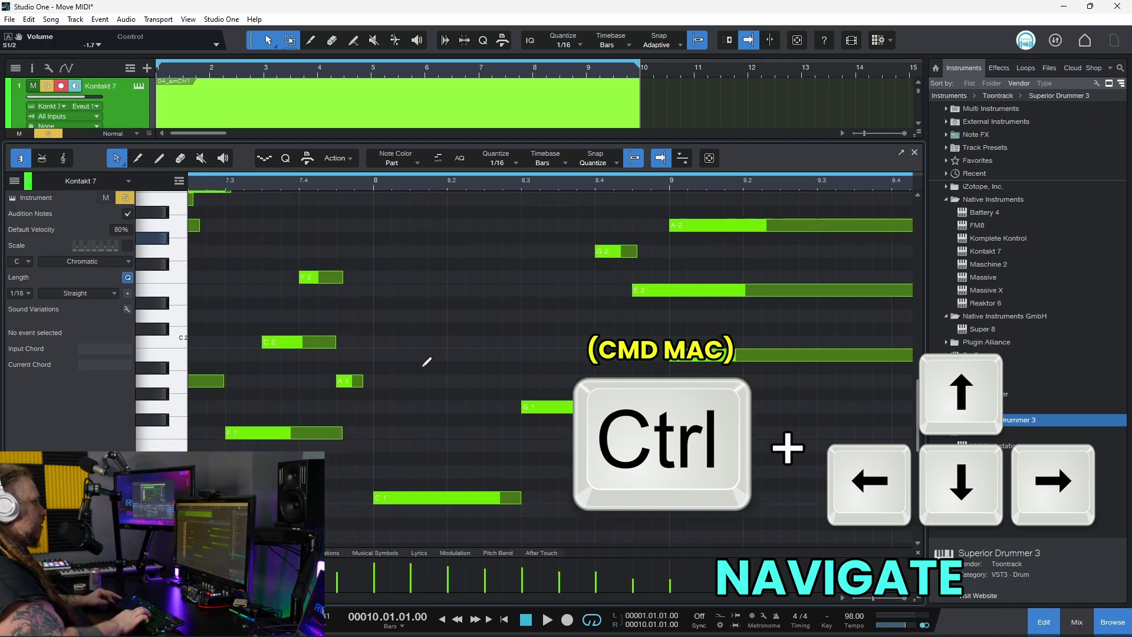
# Look back through the low notes of the Kontakt 7 part from bar 8 to bar 4.
pyautogui.hotkey('ctrl', 'Left')
pyautogui.hotkey('ctrl', 'Left')
pyautogui.hotkey('ctrl', 'Left')
pyautogui.hotkey('ctrl', 'Left')
pyautogui.hotkey('ctrl', 'Left')
pyautogui.hotkey('ctrl', 'Left')
pyautogui.hotkey('ctrl', 'Left')
pyautogui.hotkey('ctrl', 'Left')
pyautogui.hotkey('ctrl', 'Left')
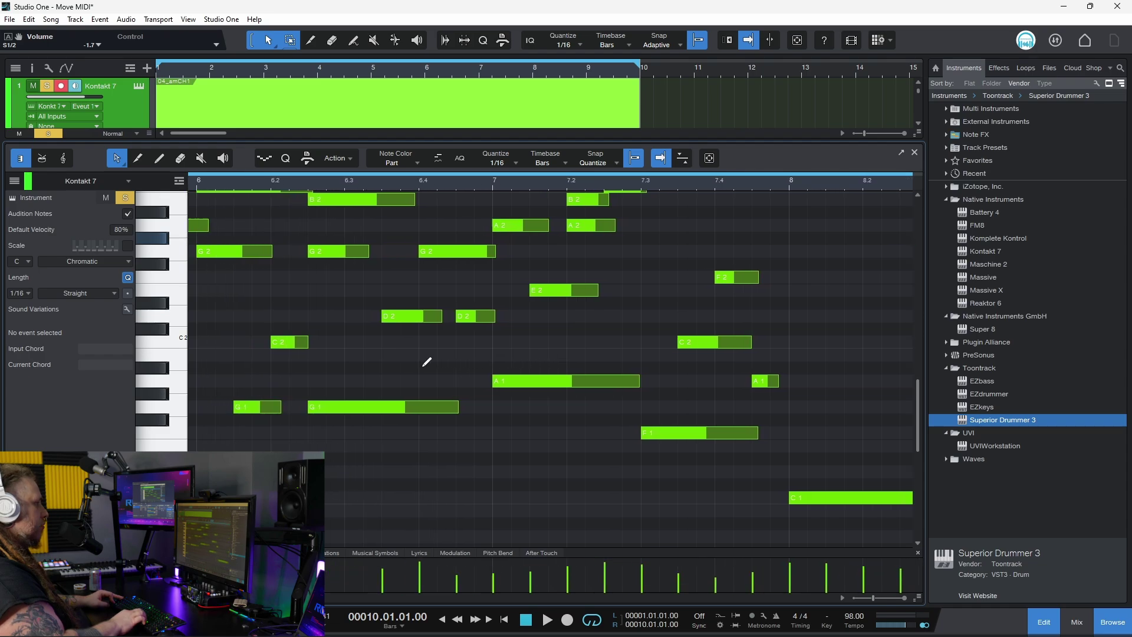
pyautogui.hotkey('ctrl', 'Left')
pyautogui.hotkey('ctrl', 'Left')
pyautogui.hotkey('ctrl', 'Left')
pyautogui.hotkey('ctrl', 'Left')
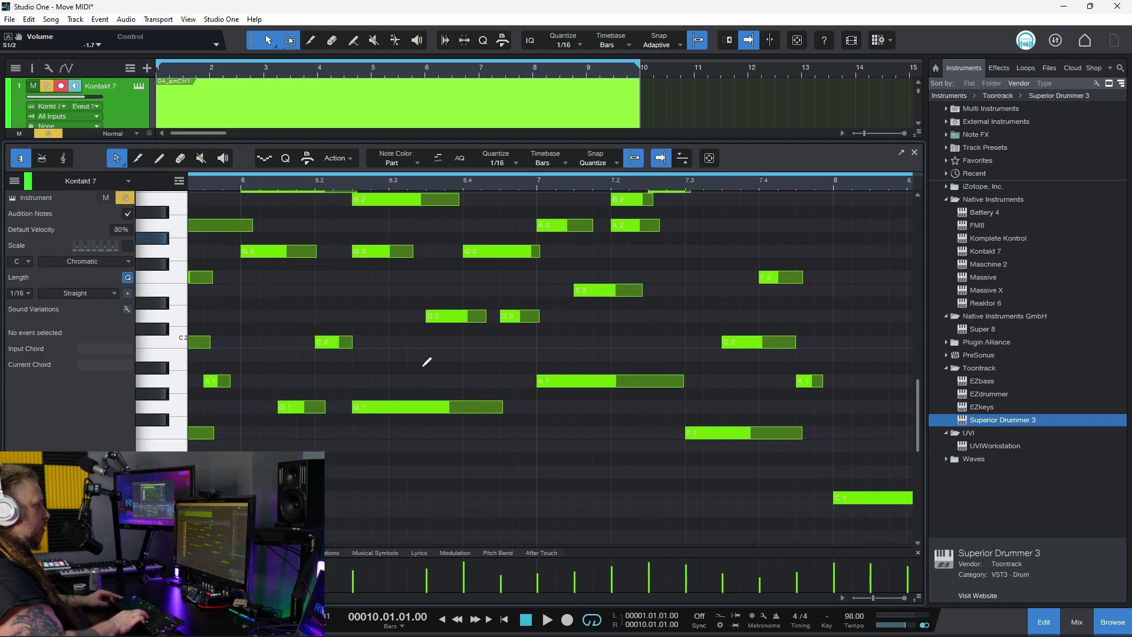
# Examine the higher and lower notes of the Kontakt 7 part from bar 4 back to bar 1.
pyautogui.hotkey('ctrl', 'Left')
pyautogui.hotkey('ctrl', 'Left')
pyautogui.hotkey('ctrl', 'Left')
pyautogui.hotkey('ctrl', 'Left')
pyautogui.hotkey('ctrl', 'Left')
pyautogui.hotkey('ctrl', 'Left')
pyautogui.hotkey('ctrl', 'Left')
pyautogui.hotkey('ctrl', 'Left')
pyautogui.hotkey('ctrl', 'Left')
pyautogui.hotkey('ctrl', 'Left')
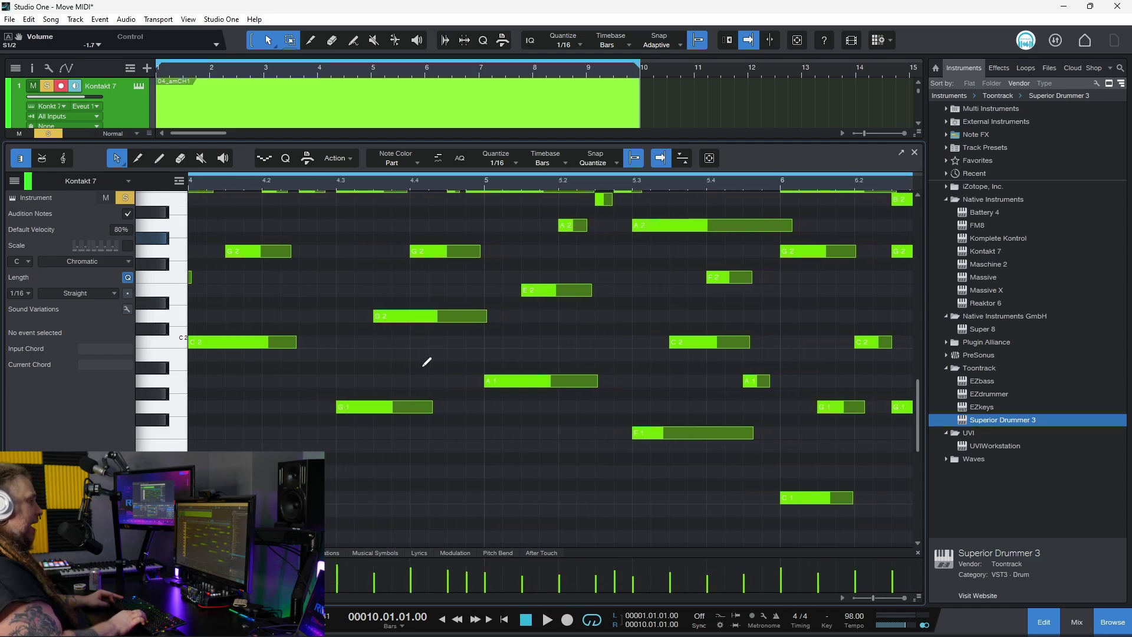
pyautogui.hotkey('ctrl', 'Up')
pyautogui.hotkey('ctrl', 'Up')
pyautogui.hotkey('ctrl', 'Up')
pyautogui.hotkey('ctrl', 'Up')
pyautogui.hotkey('ctrl', 'Up')
pyautogui.hotkey('ctrl', 'Left')
pyautogui.hotkey('ctrl', 'Left')
pyautogui.hotkey('ctrl', 'Left')
pyautogui.hotkey('ctrl', 'Left')
pyautogui.hotkey('ctrl', 'Left')
pyautogui.hotkey('ctrl', 'Left')
pyautogui.hotkey('ctrl', 'Left')
pyautogui.hotkey('ctrl', 'Left')
pyautogui.hotkey('ctrl', 'Left')
pyautogui.hotkey('ctrl', 'Left')
pyautogui.hotkey('ctrl', 'Left')
pyautogui.hotkey('ctrl', 'Left')
pyautogui.hotkey('ctrl', 'Left')
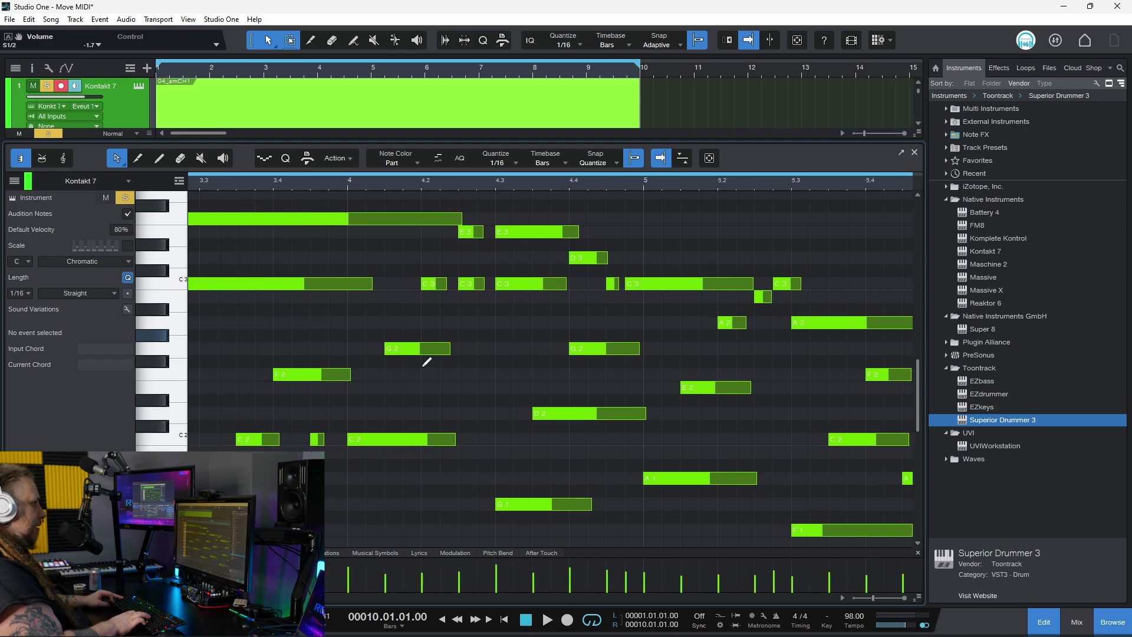
pyautogui.hotkey('ctrl', 'Left')
pyautogui.hotkey('ctrl', 'Up')
pyautogui.hotkey('ctrl', 'Up')
pyautogui.hotkey('ctrl', 'Up')
pyautogui.hotkey('ctrl', 'Up')
pyautogui.hotkey('ctrl', 'Up')
pyautogui.hotkey('ctrl', 'Up')
pyautogui.hotkey('ctrl', 'Up')
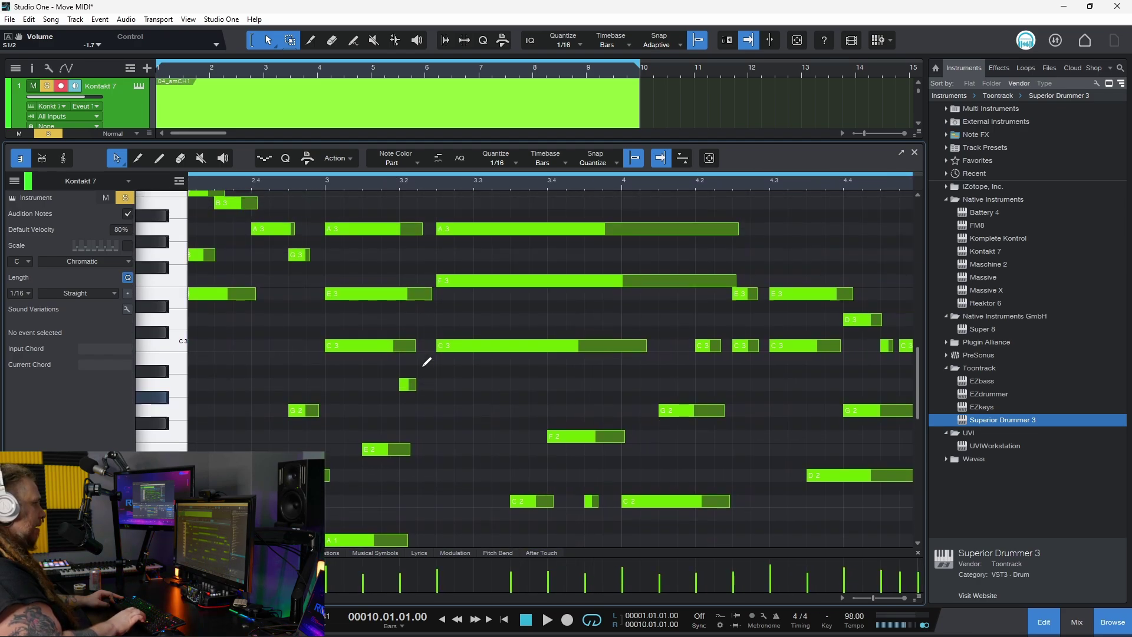
pyautogui.hotkey('ctrl', 'Down')
pyautogui.hotkey('ctrl', 'Down')
pyautogui.hotkey('ctrl', 'Down')
pyautogui.hotkey('ctrl', 'Down')
pyautogui.hotkey('ctrl', 'Down')
pyautogui.hotkey('ctrl', 'Down')
pyautogui.hotkey('ctrl', 'Down')
pyautogui.hotkey('ctrl', 'Down')
pyautogui.hotkey('ctrl', 'Down')
pyautogui.hotkey('ctrl', 'Left')
pyautogui.hotkey('ctrl', 'Left')
pyautogui.hotkey('ctrl', 'Left')
pyautogui.hotkey('ctrl', 'Left')
pyautogui.hotkey('ctrl', 'Left')
pyautogui.hotkey('ctrl', 'Left')
pyautogui.hotkey('ctrl', 'Left')
pyautogui.hotkey('ctrl', 'Left')
pyautogui.hotkey('ctrl', 'Left')
pyautogui.hotkey('ctrl', 'Left')
pyautogui.hotkey('ctrl', 'Left')
pyautogui.hotkey('ctrl', 'Left')
pyautogui.hotkey('ctrl', 'Left')
pyautogui.hotkey('ctrl', 'Left')
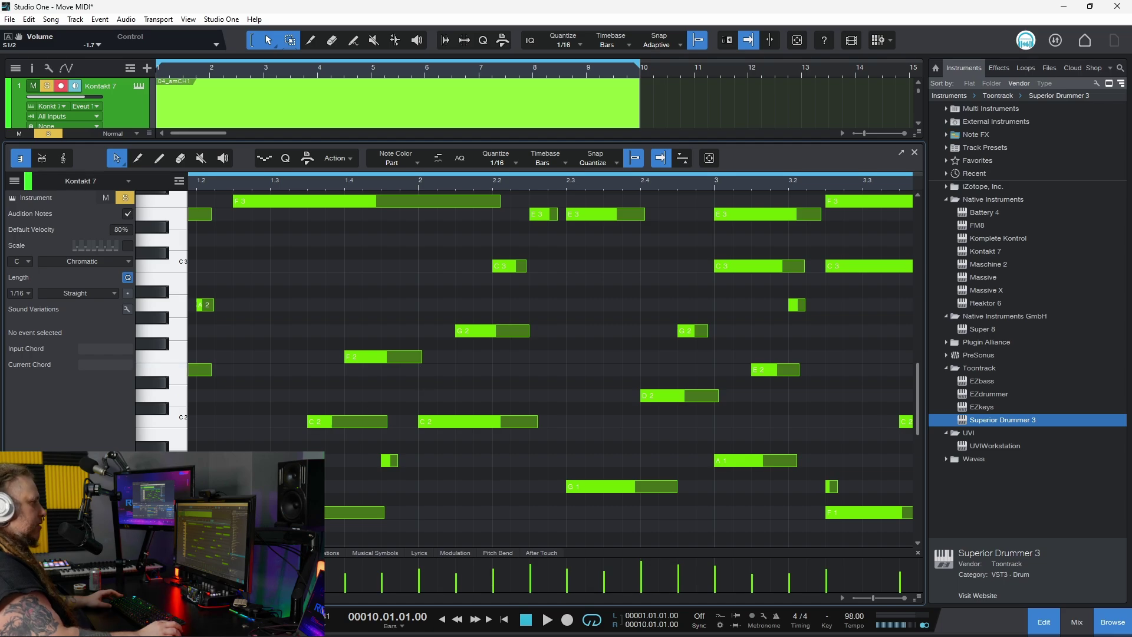
pyautogui.hotkey('ctrl', 'Left')
pyautogui.hotkey('ctrl', 'Left')
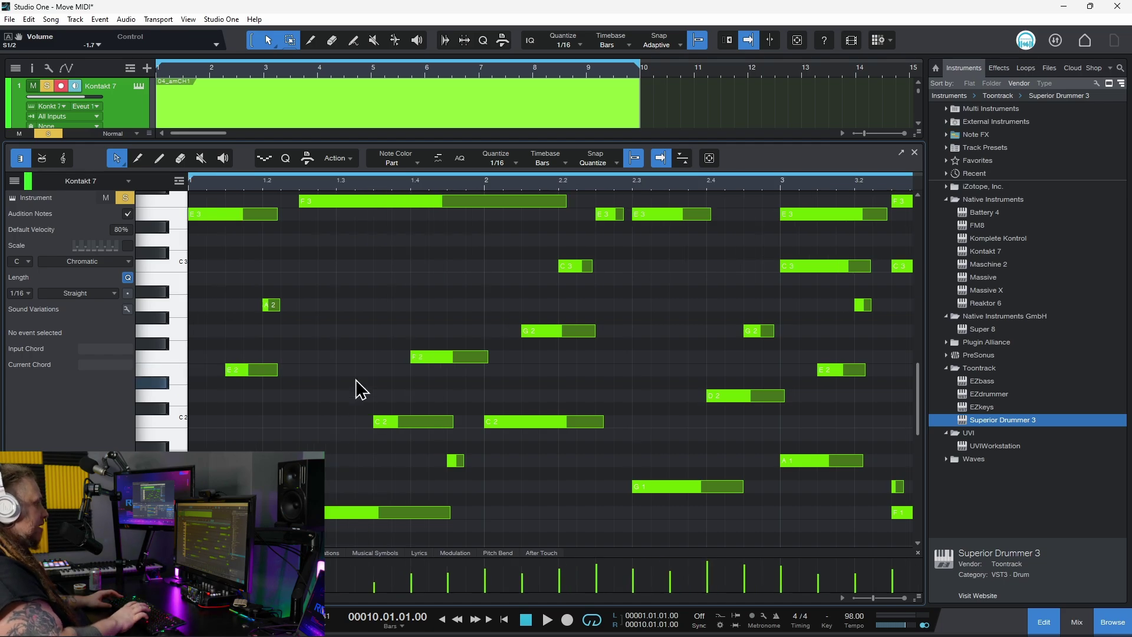
# Show the whole Kontakt 7 part and step the note selection from the first A 3 note to the E 2 note at 1.1.3.
pyautogui.press('Left')
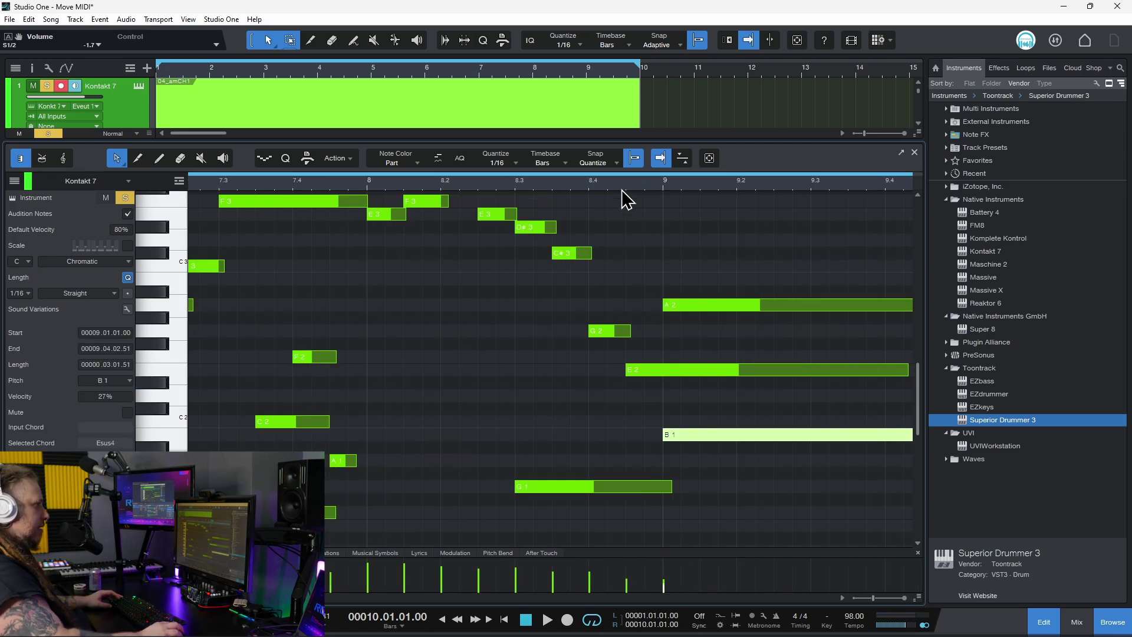
pyautogui.moveTo(623, 188); pyautogui.dragTo(727, 162)
pyautogui.click(835, 409)
pyautogui.press('Right')
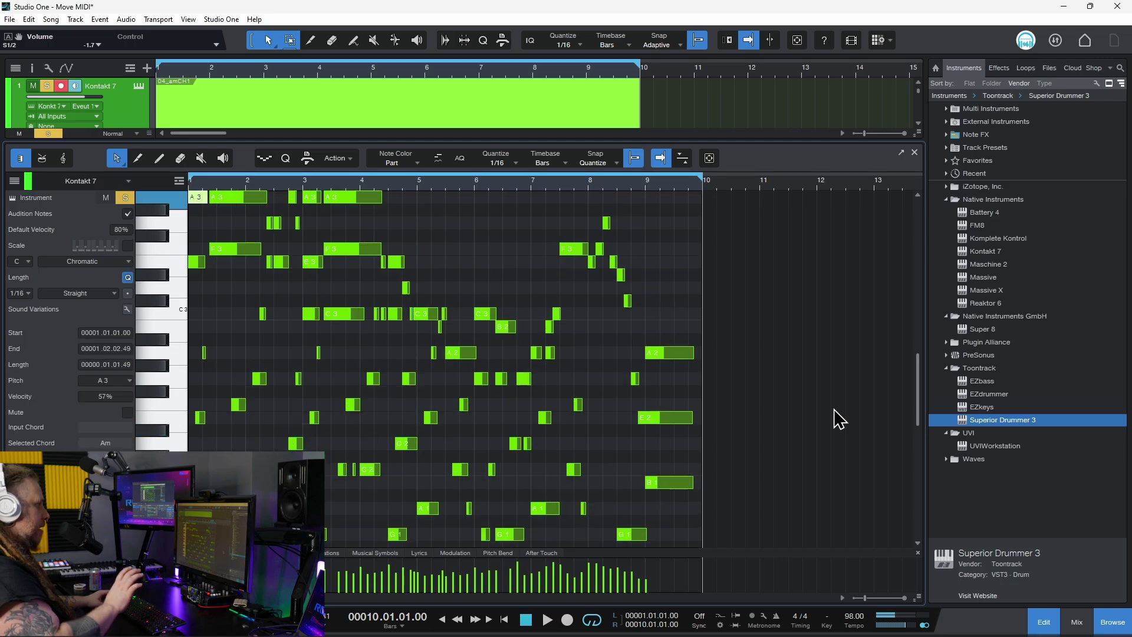
pyautogui.scroll(3, 513, 341)
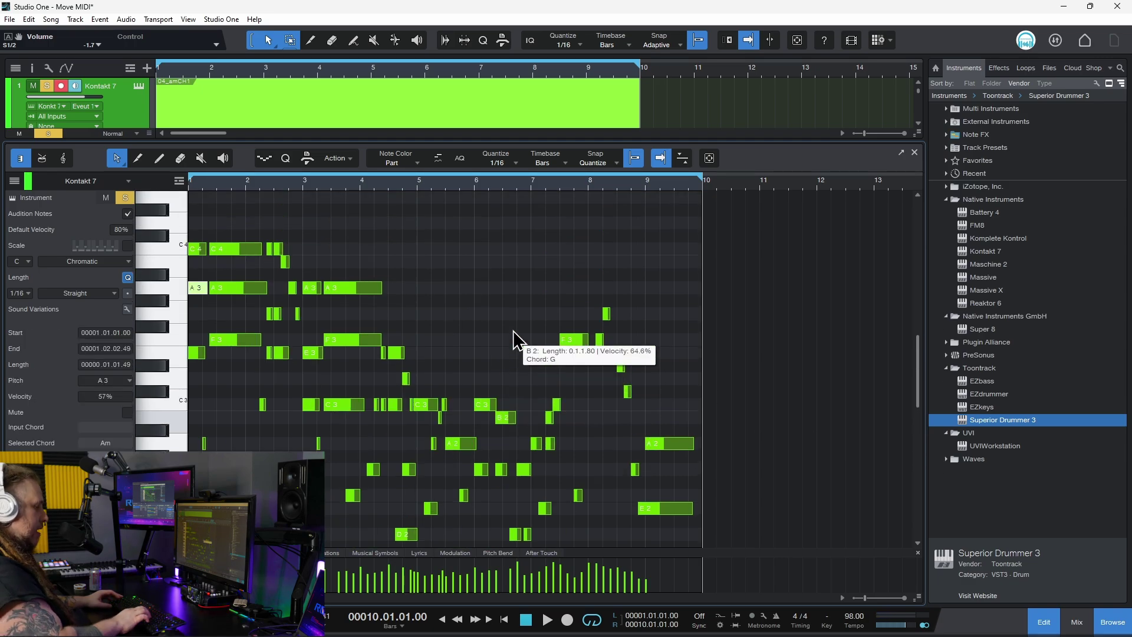
pyautogui.press('Right')
pyautogui.press('Right')
pyautogui.press('Right')
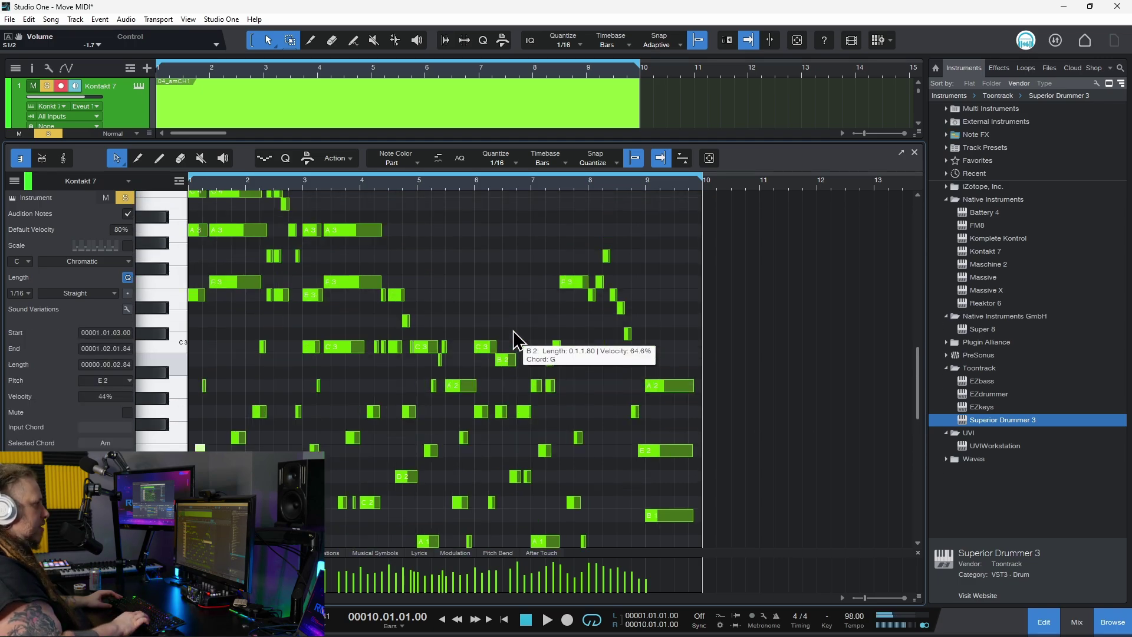
# Lower the E 2 note at 1.1.3 one semitone to D# 2 and nudge it later in time to 1.2.1.
pyautogui.press('Up')
pyautogui.press('Up')
pyautogui.press('Up')
pyautogui.press('Up')
pyautogui.press('Down')
pyautogui.press('Down')
pyautogui.press('Down')
pyautogui.press('Down')
pyautogui.press('Down')
pyautogui.press('Down')
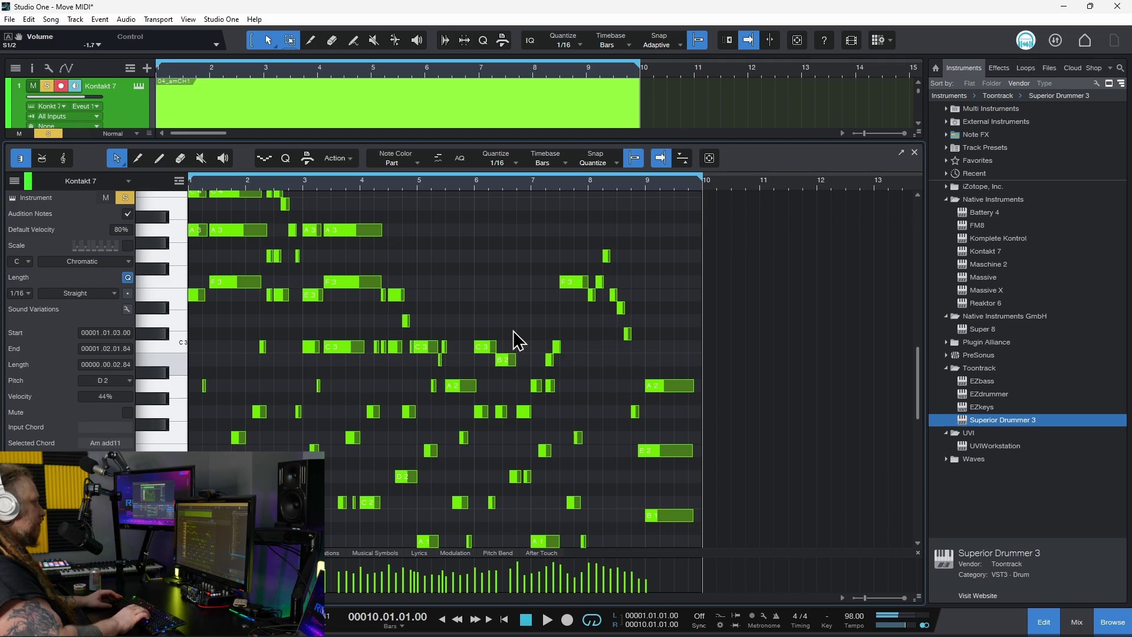
pyautogui.press('Up')
pyautogui.press('Up')
pyautogui.press('Right')
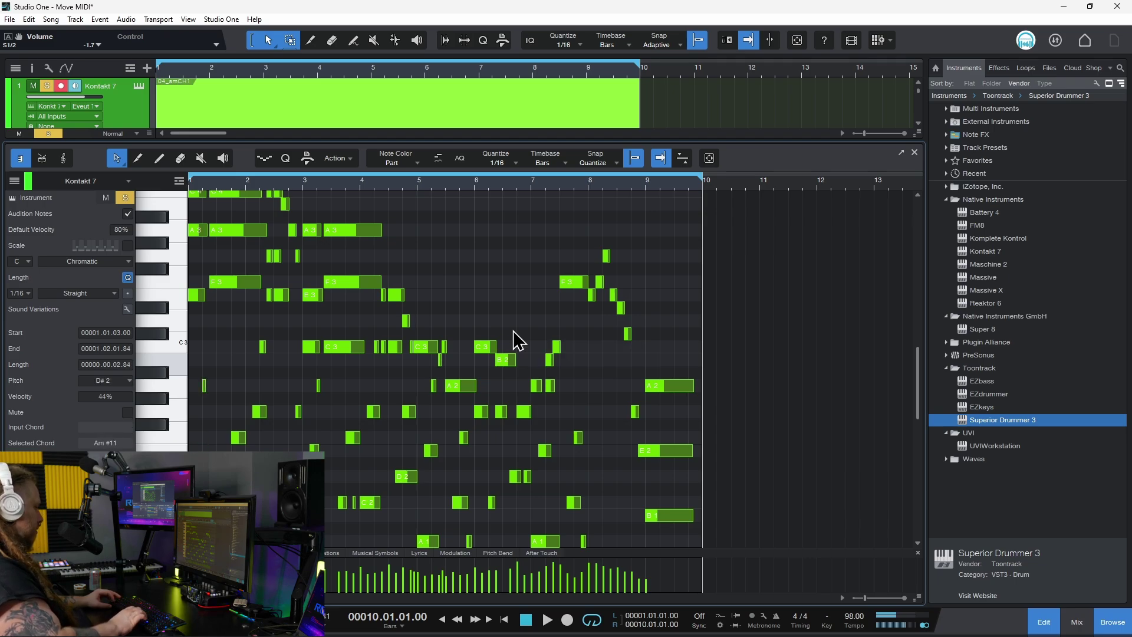
pyautogui.hotkey('alt', 'Right')
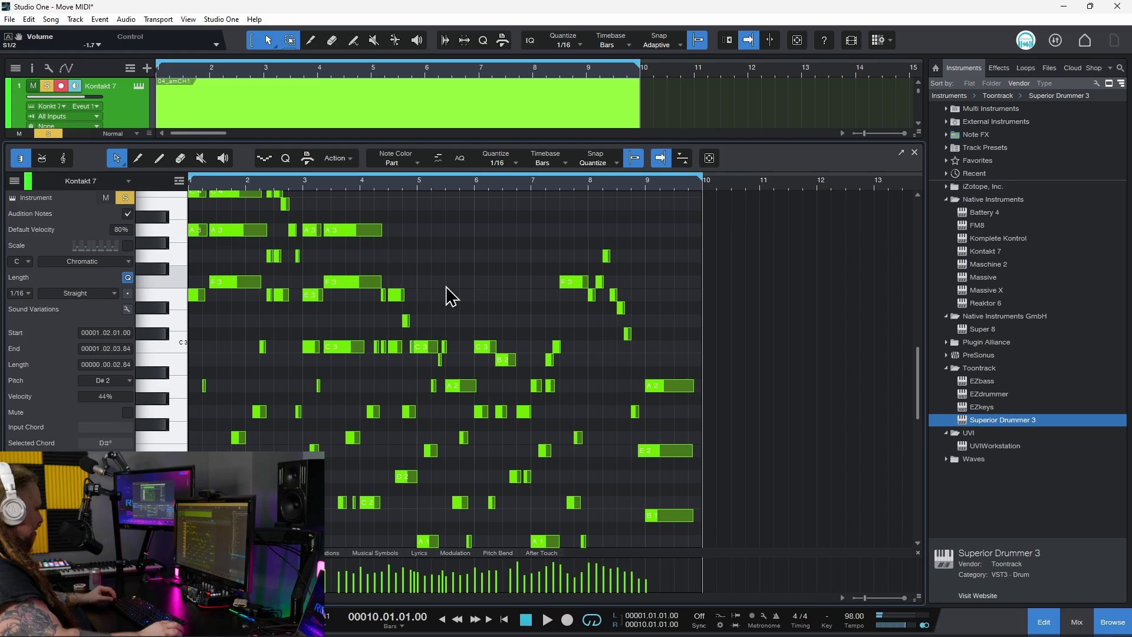
# Open the Transpose options for all notes in the Kontakt 7 part and dismiss them without applying.
pyautogui.hotkey('ctrl', 'a')
pyautogui.rightClick(371, 291)
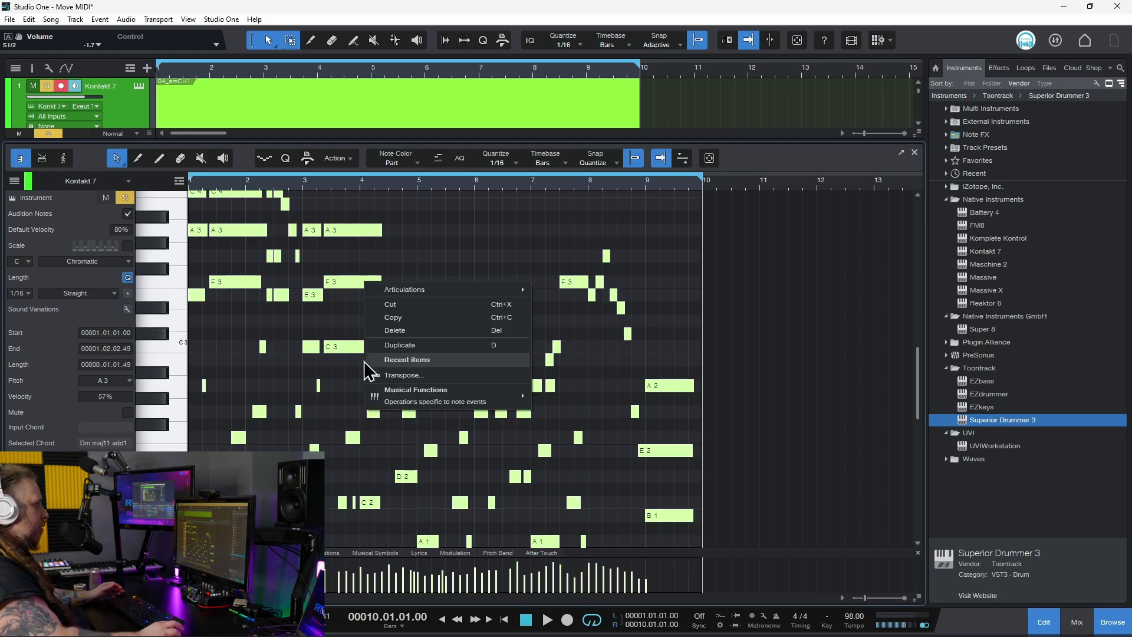
pyautogui.click(378, 388)
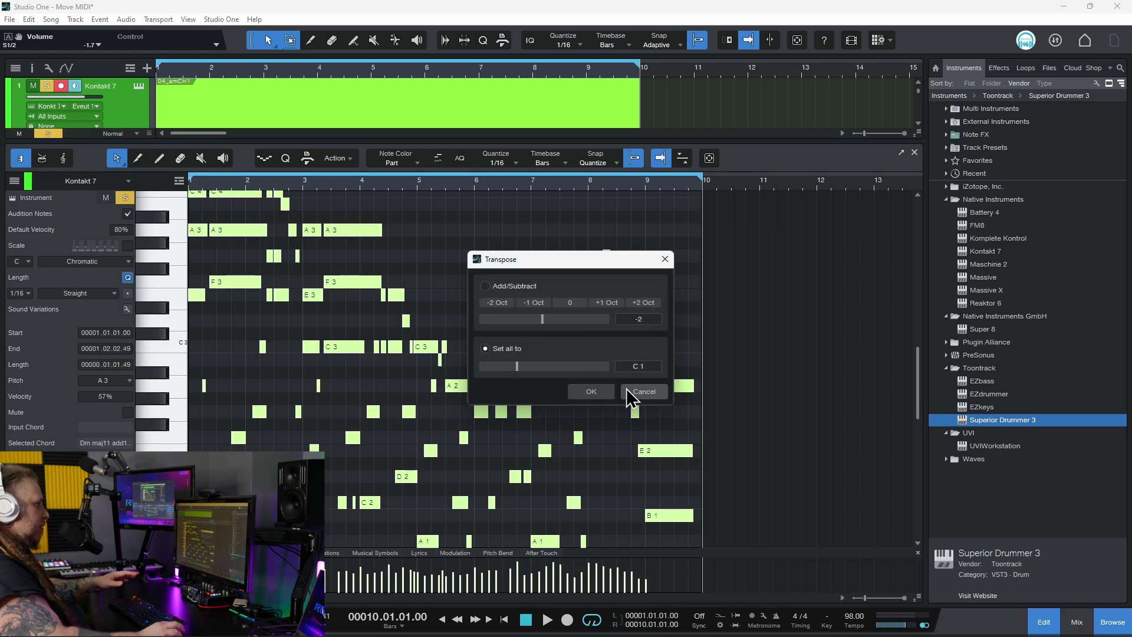
pyautogui.click(634, 391)
# Close the note editor and set the Kontakt 7 part's transpose value to -64 in the arrangement.
pyautogui.click(1045, 623)
pyautogui.rightClick(443, 202)
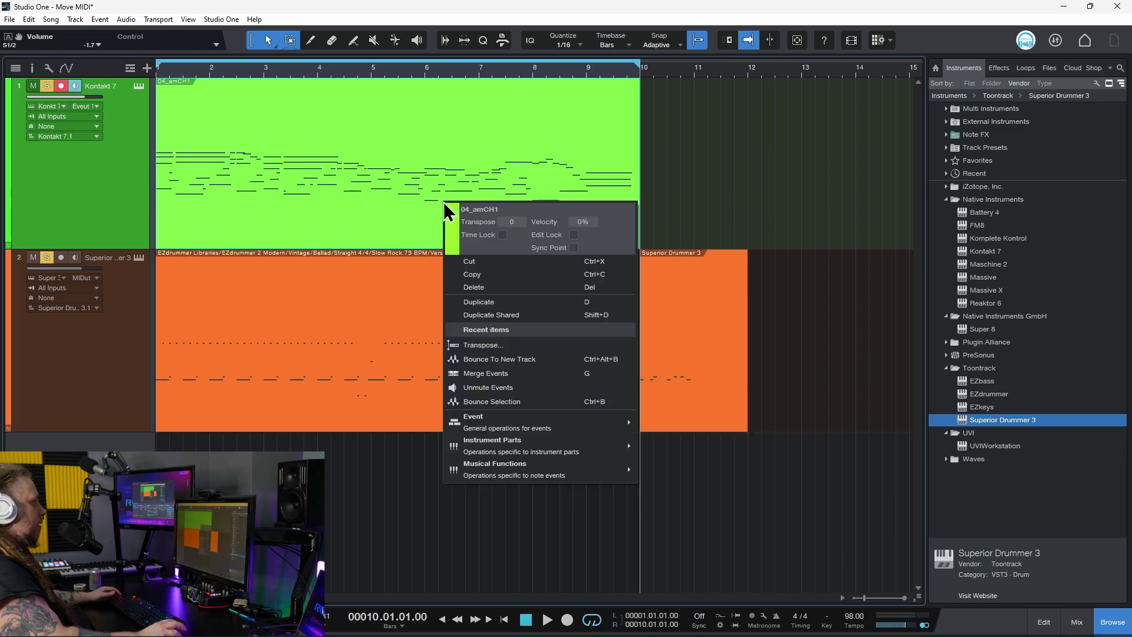
pyautogui.moveTo(512, 221); pyautogui.dragTo(534, 166)
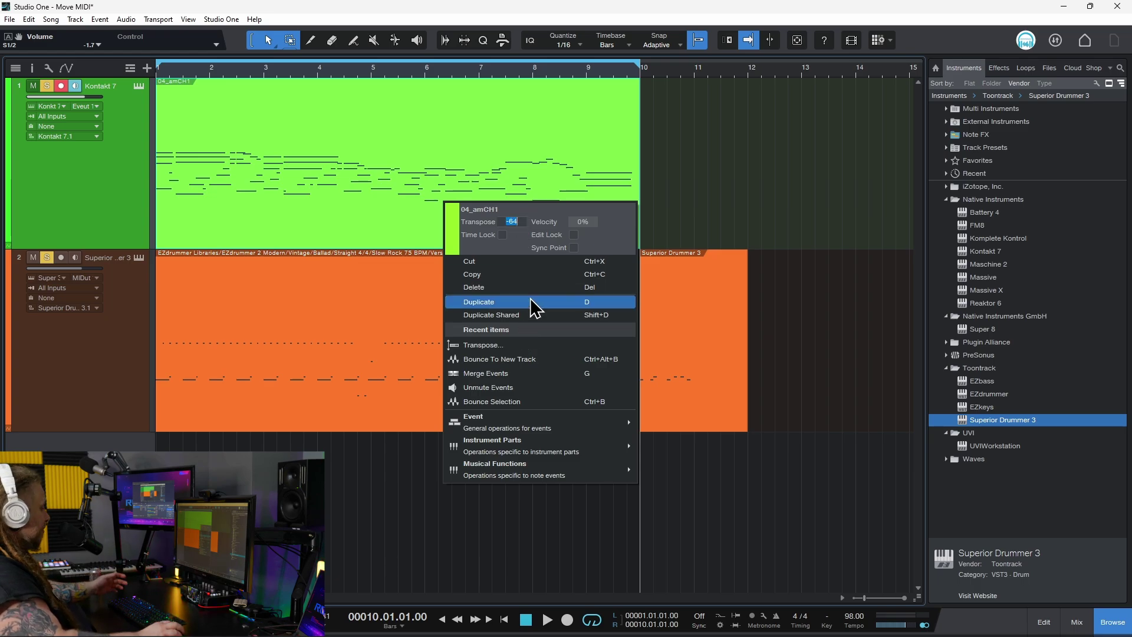
pyautogui.click(351, 228)
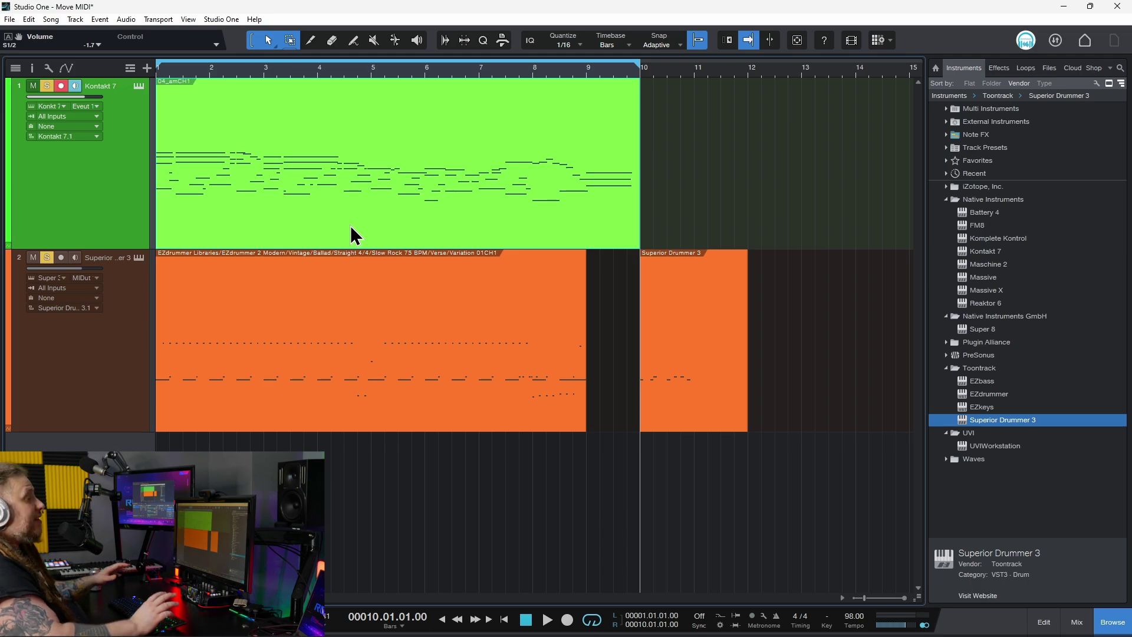
# Check the Kontakt 7 part's notes in the note editor and return the playback position to the song start.
pyautogui.doubleClick(351, 236)
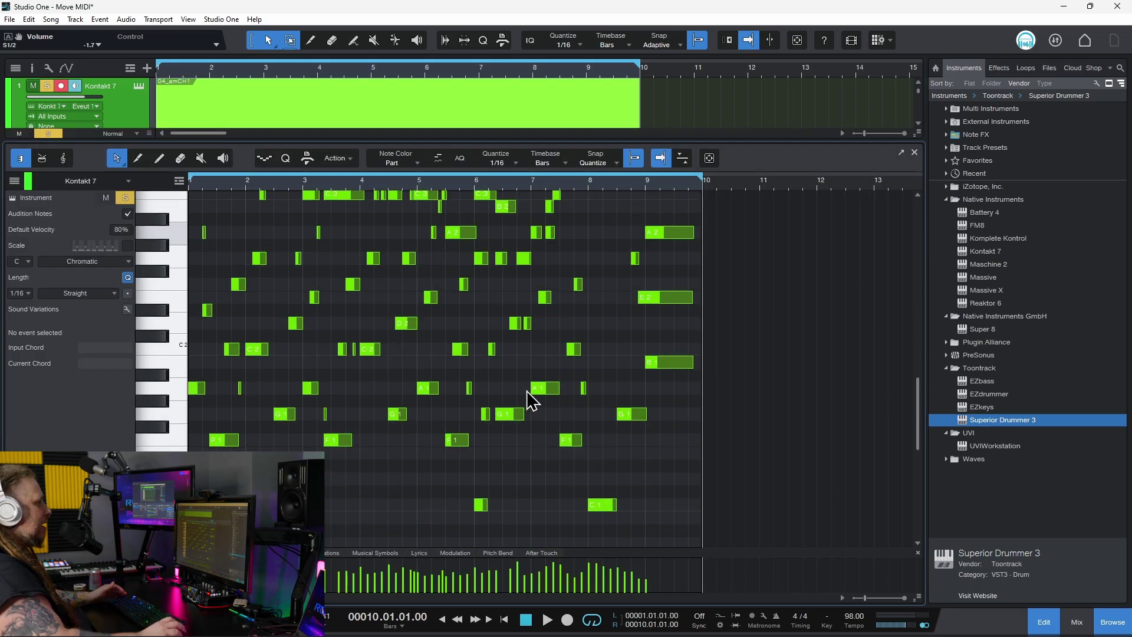
pyautogui.scroll(3, 530, 397)
pyautogui.click(1033, 618)
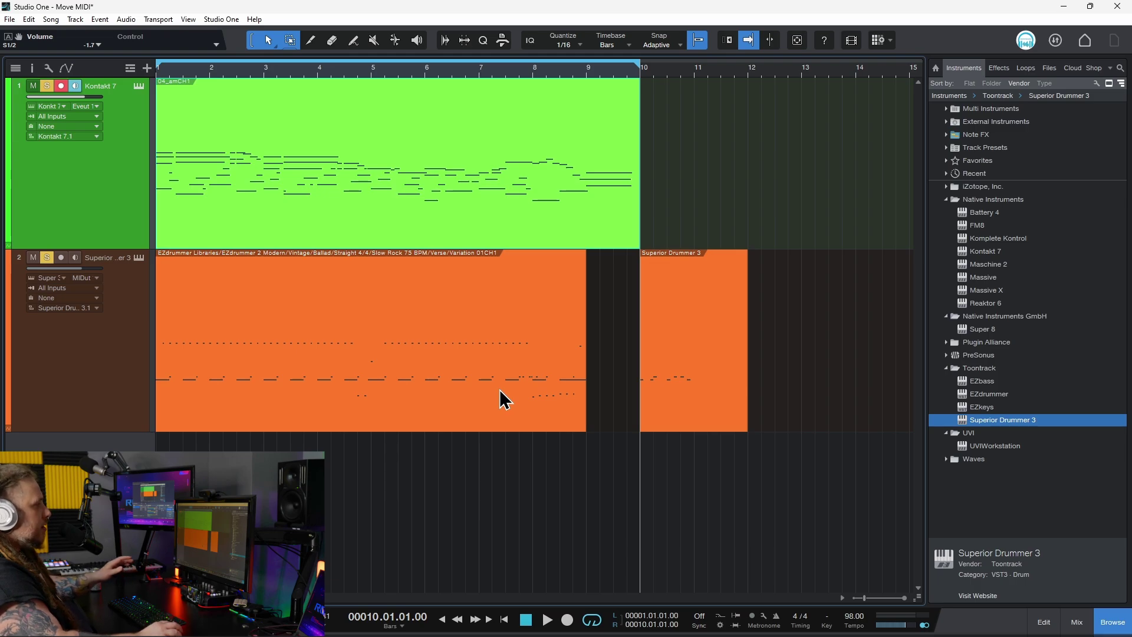
pyautogui.press('Home')
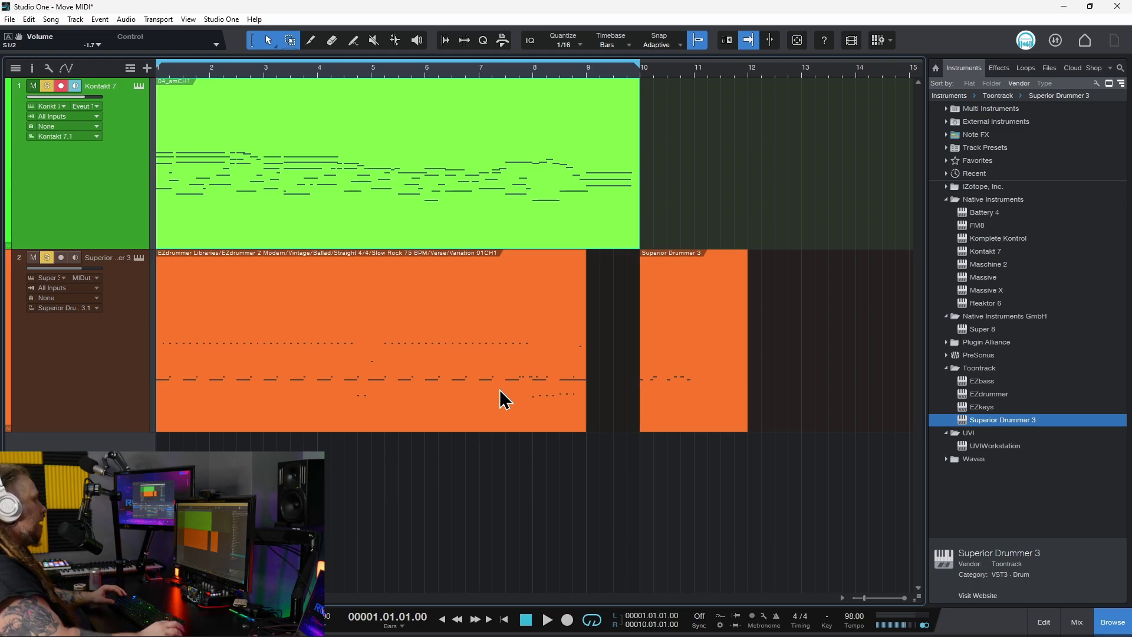